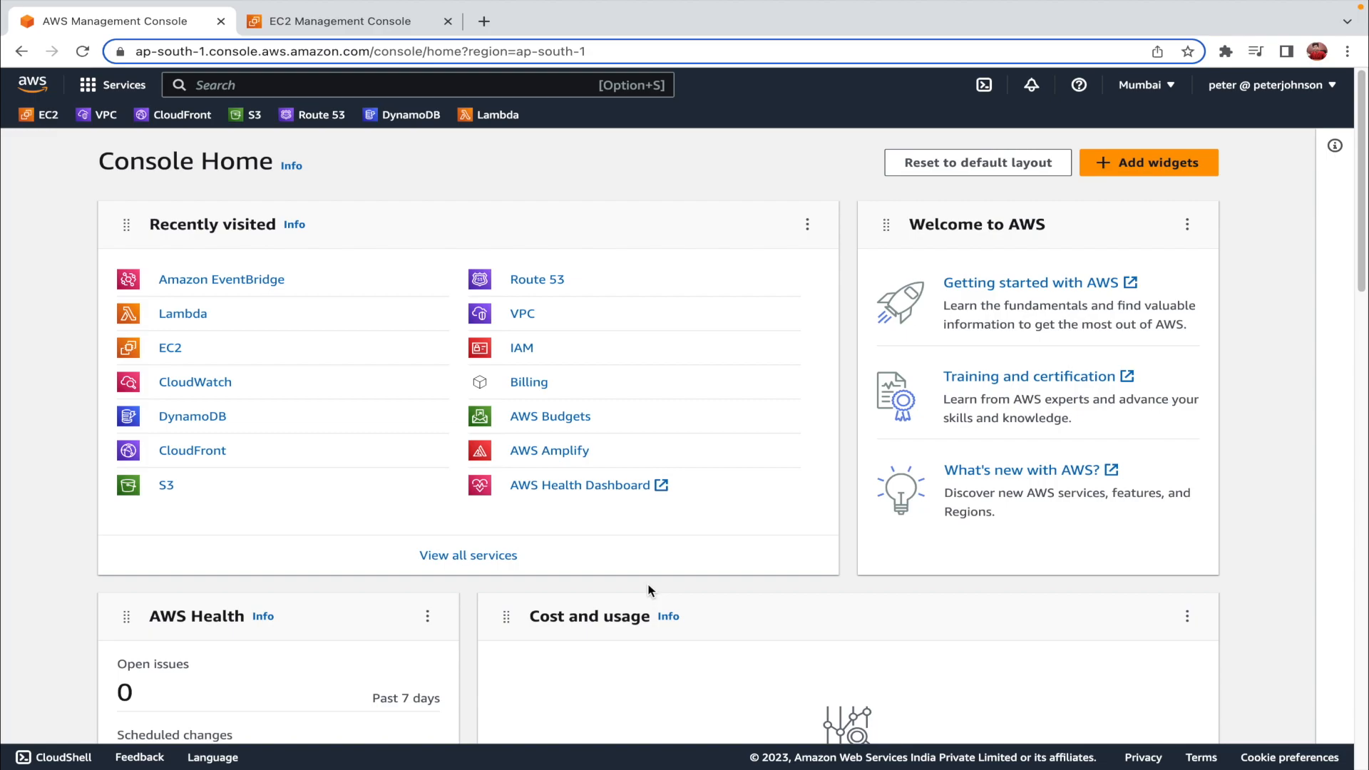
Open the Lambda service in a separate browser tab and start creating a new function from its function list
middle_click(491, 122)
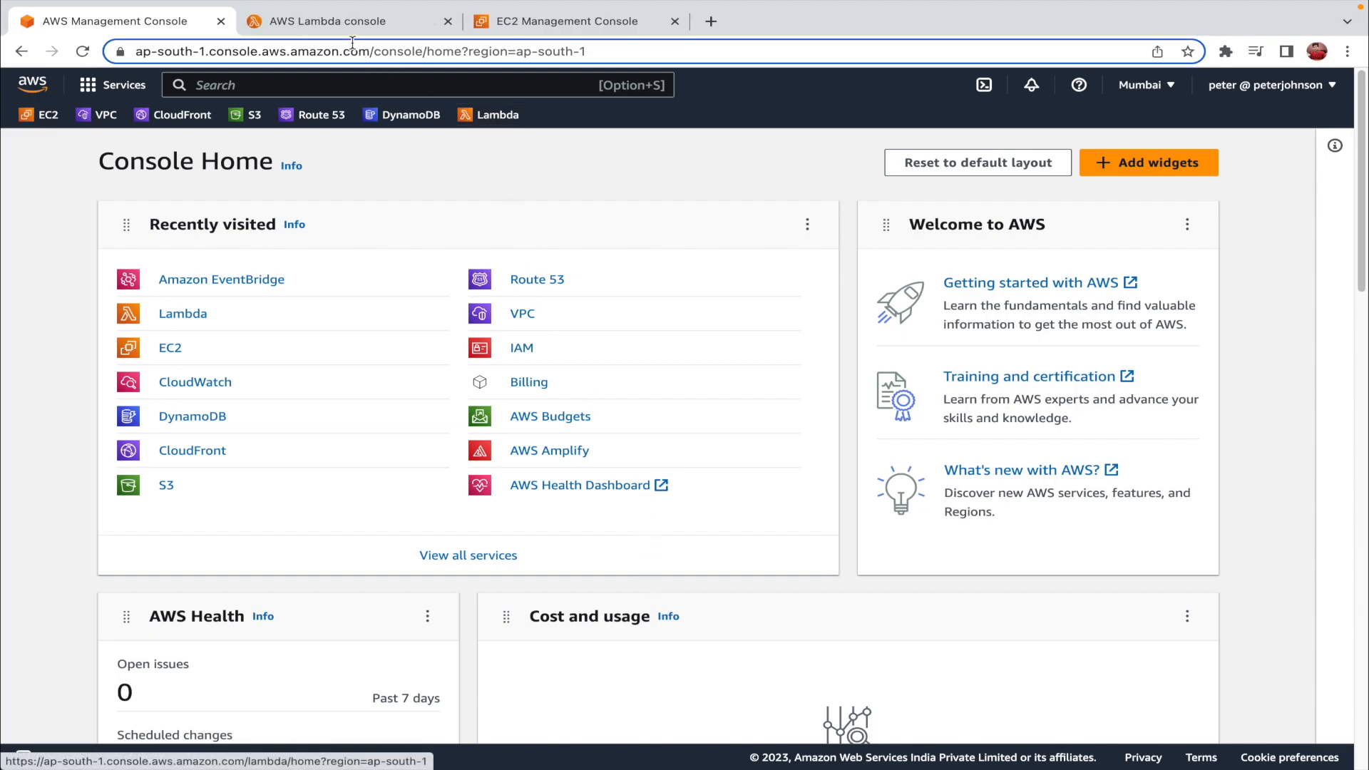
left_click(344, 28)
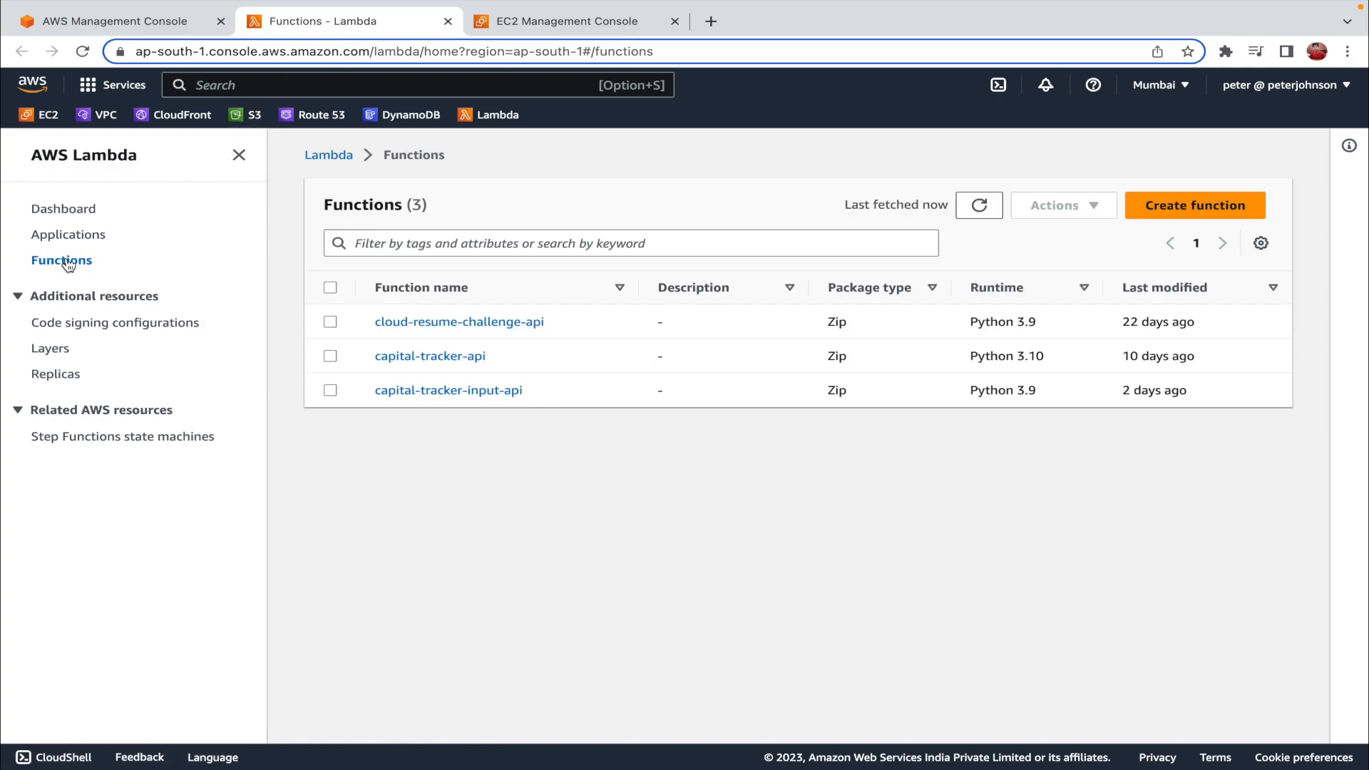
left_click_drag(323, 205, 407, 206)
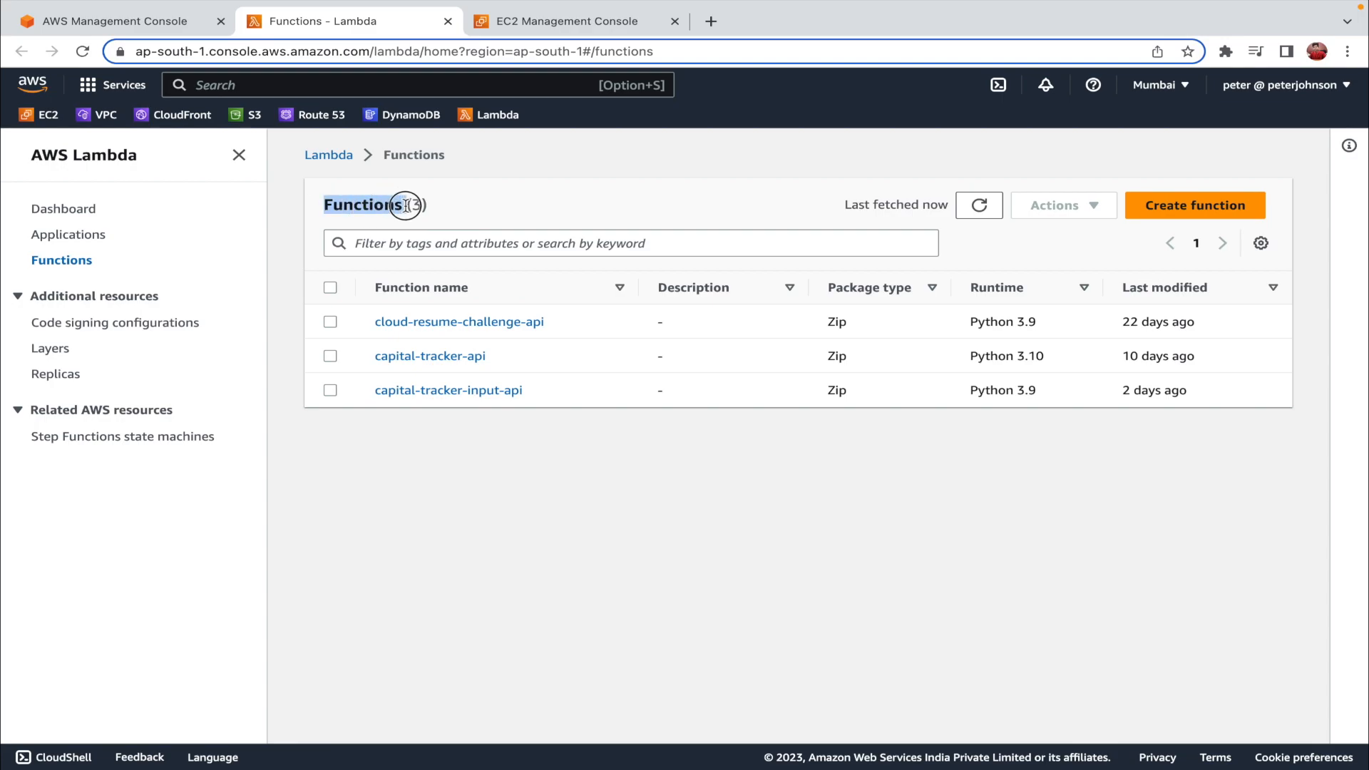
left_click(1186, 208)
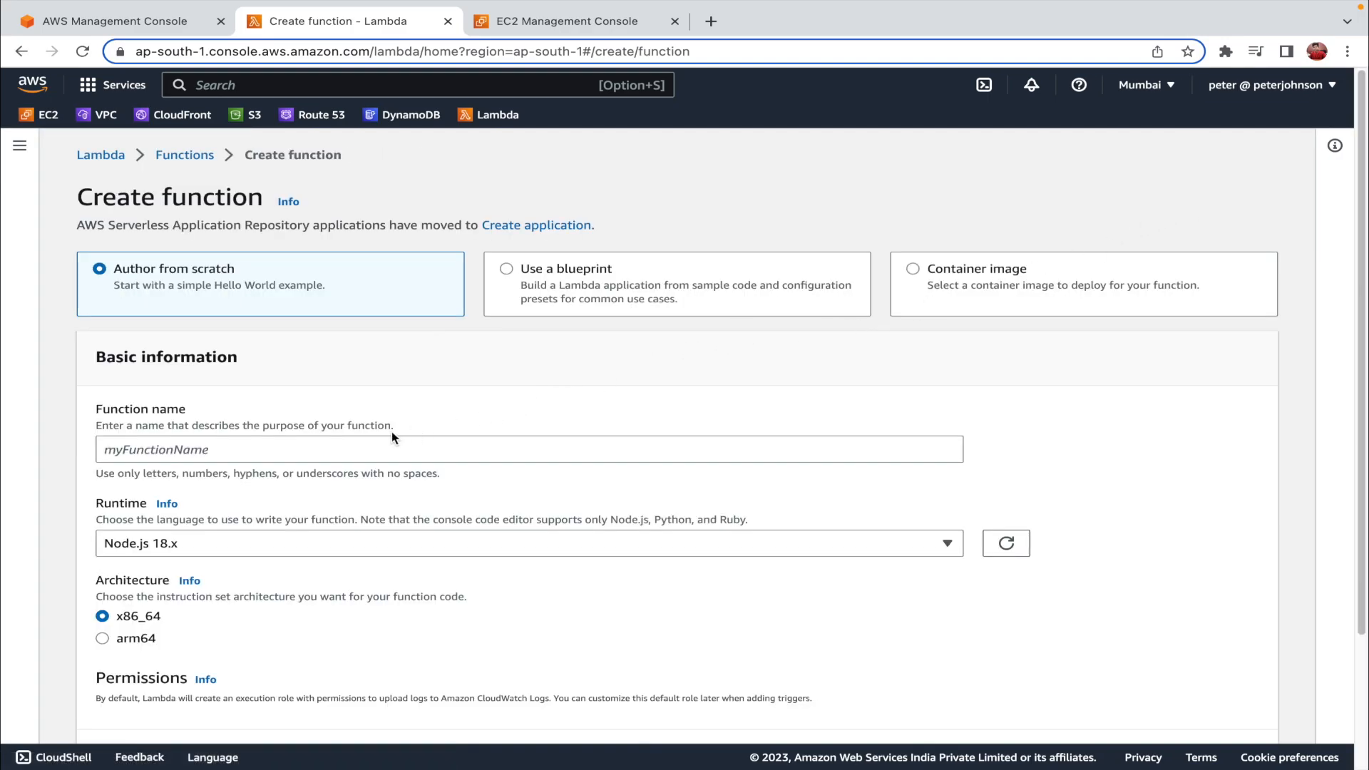
Create a function from scratch named reboot-function with the Python 3.10 runtime and a new role with basic Lambda permissions
left_click(316, 450)
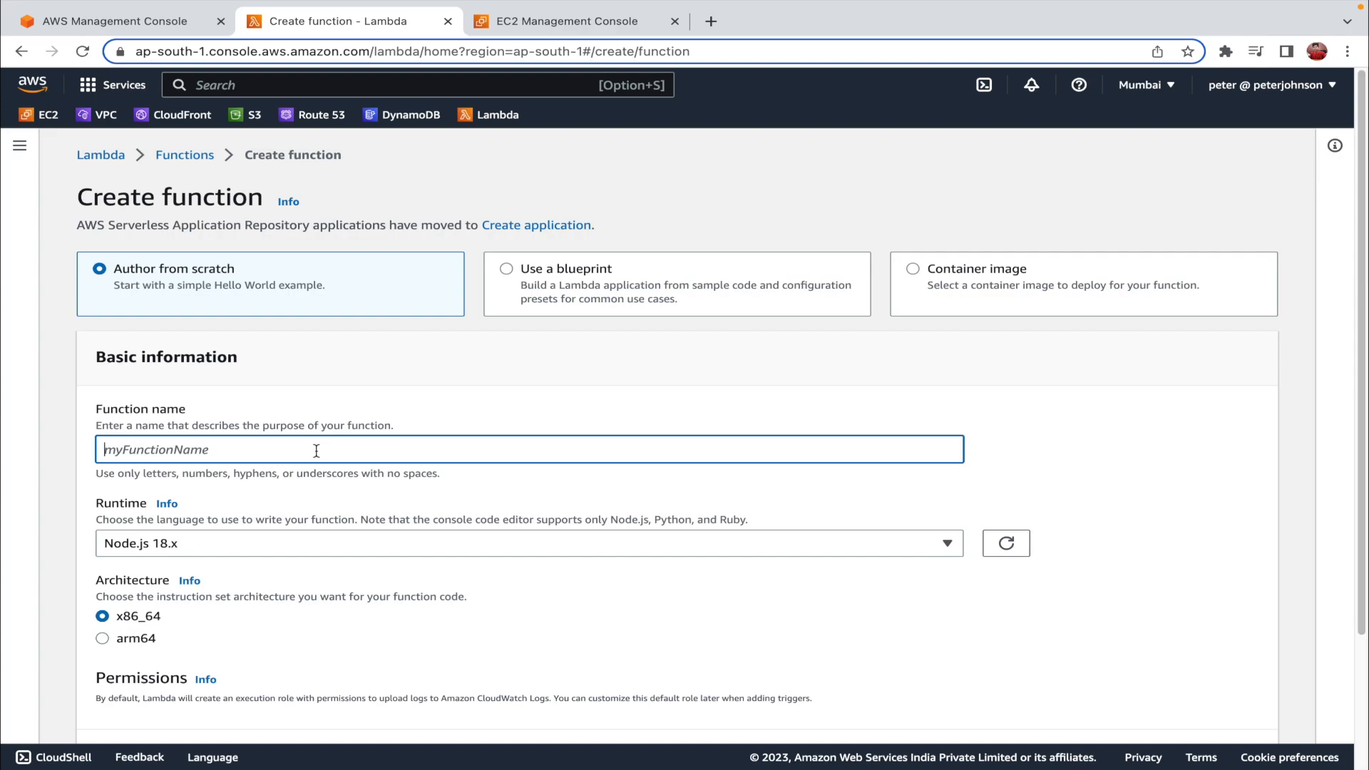
type("reboot-function")
left_click(264, 543)
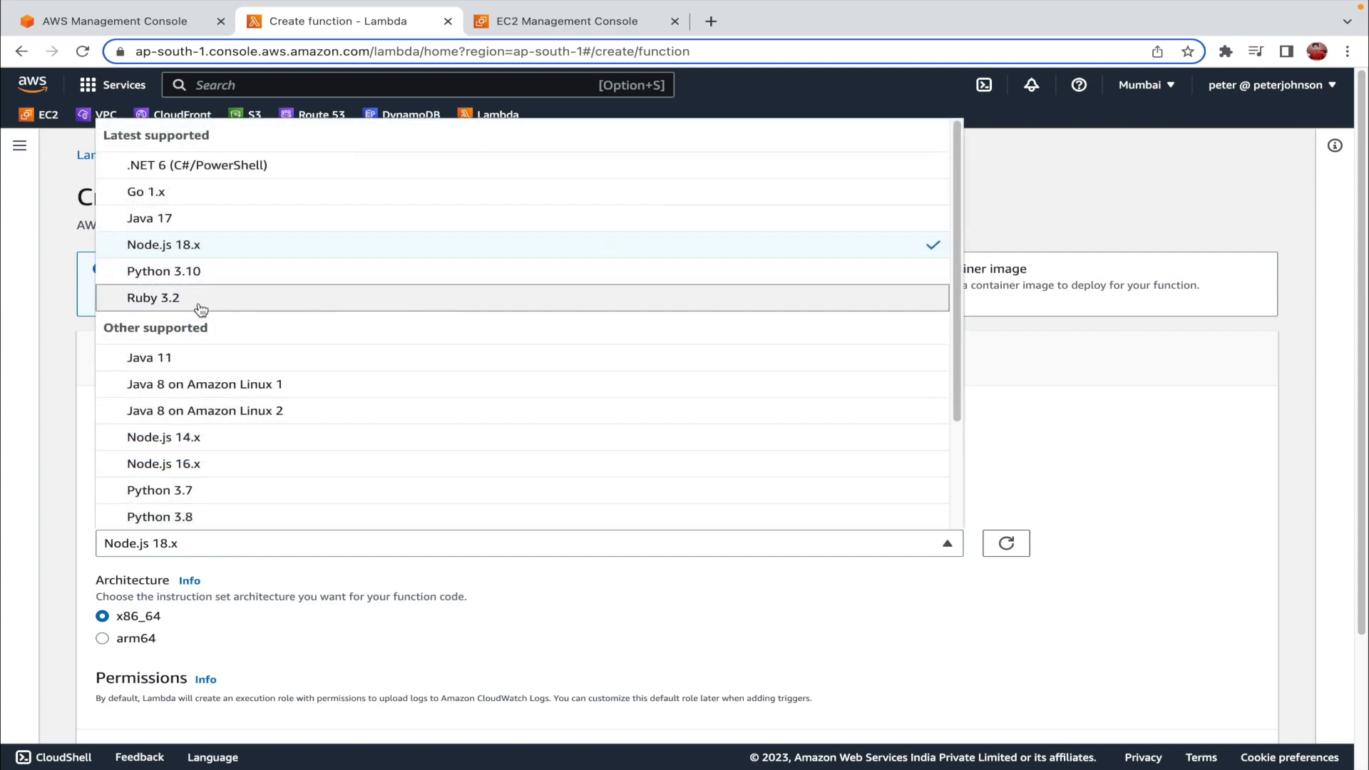
left_click(211, 272)
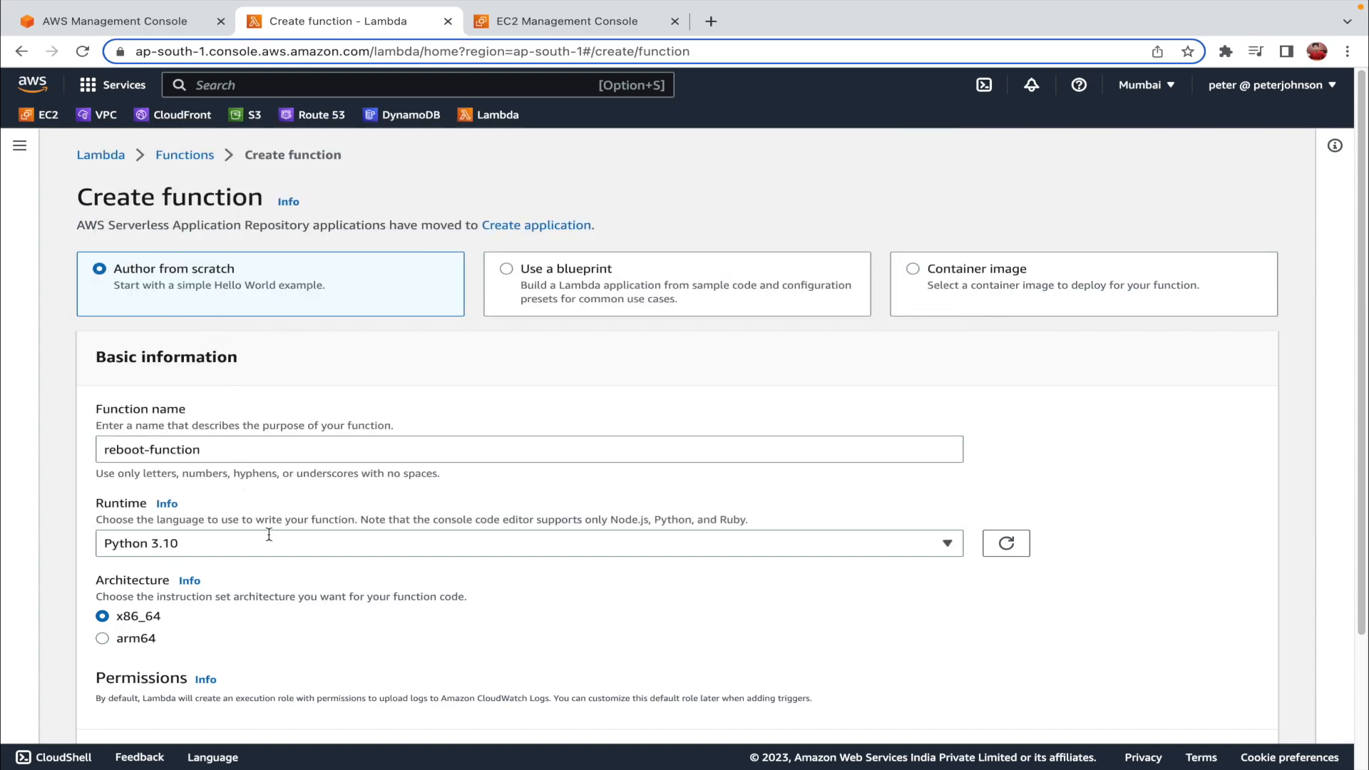
scroll(287, 573, "down", 3)
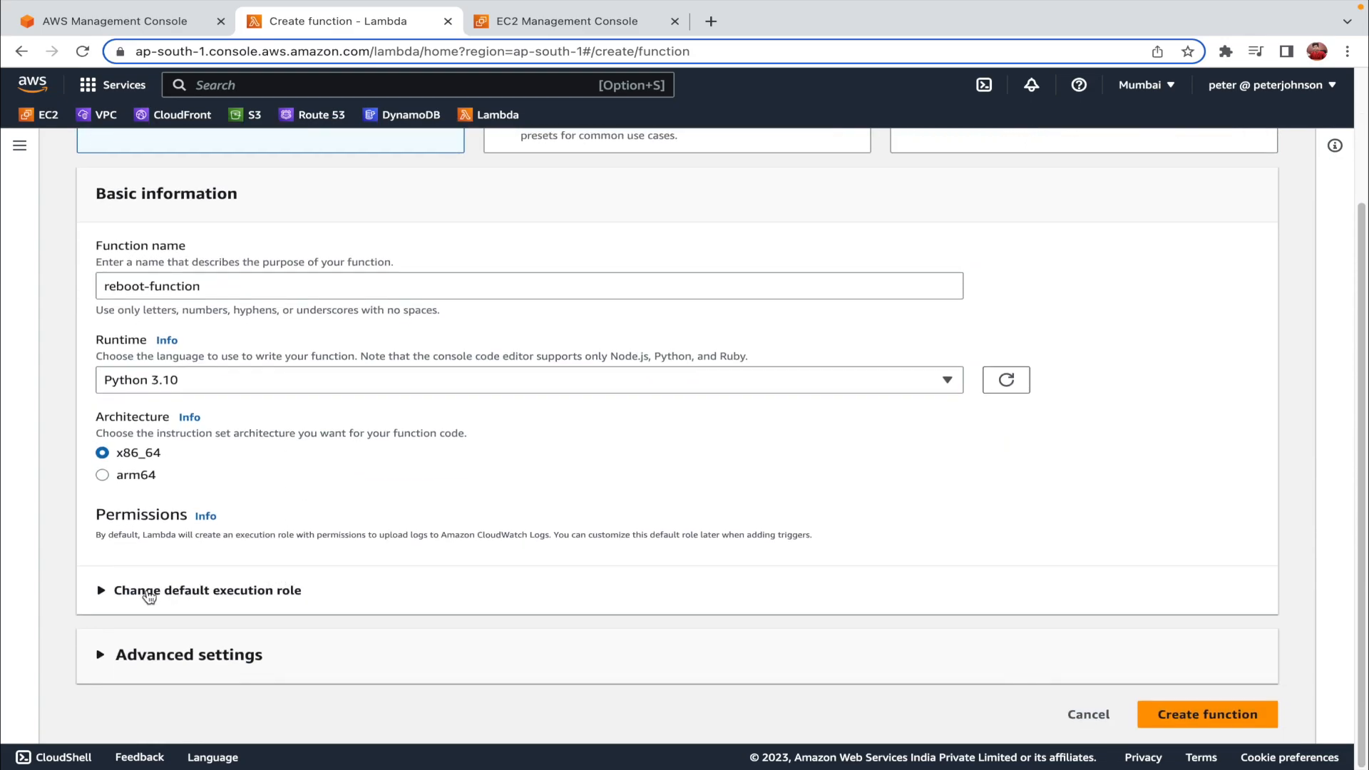
left_click(131, 592)
scroll(186, 570, "down", 1)
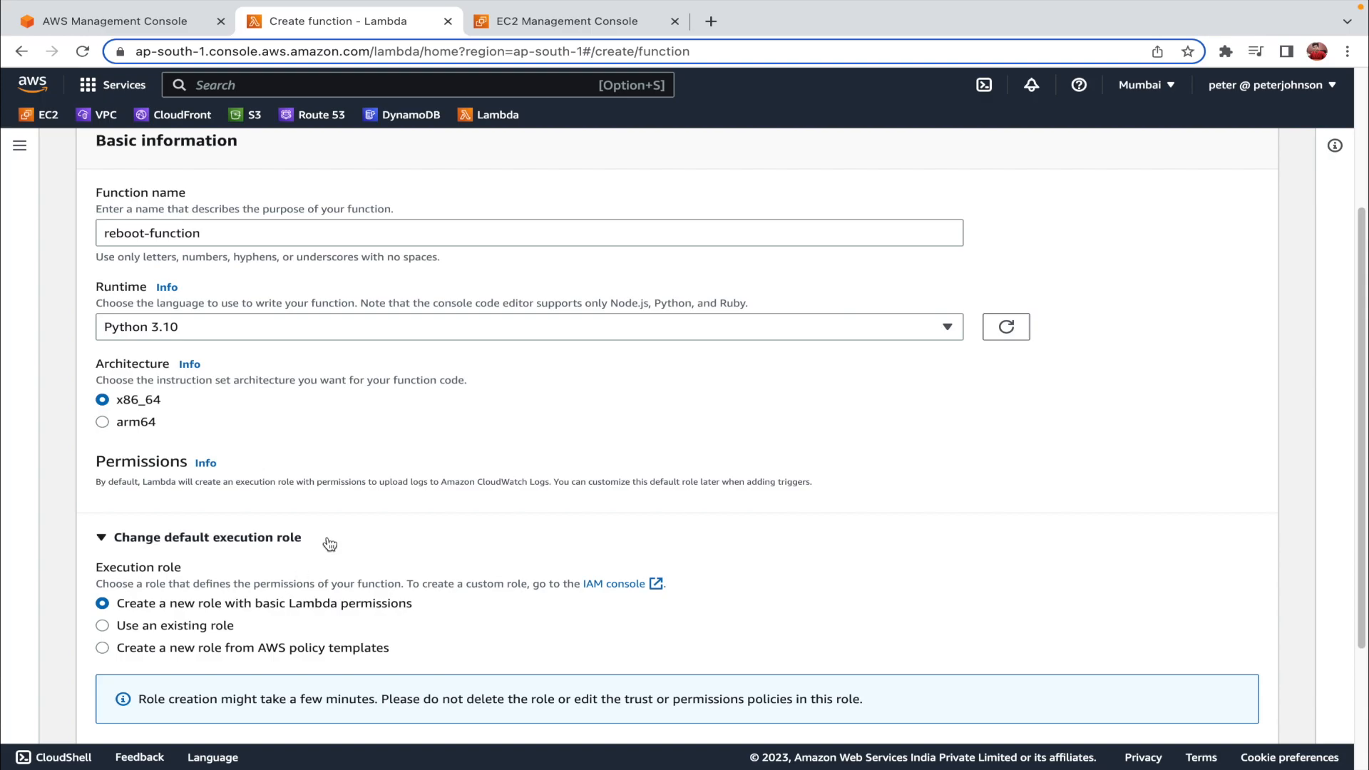
scroll(335, 549, "down", 3)
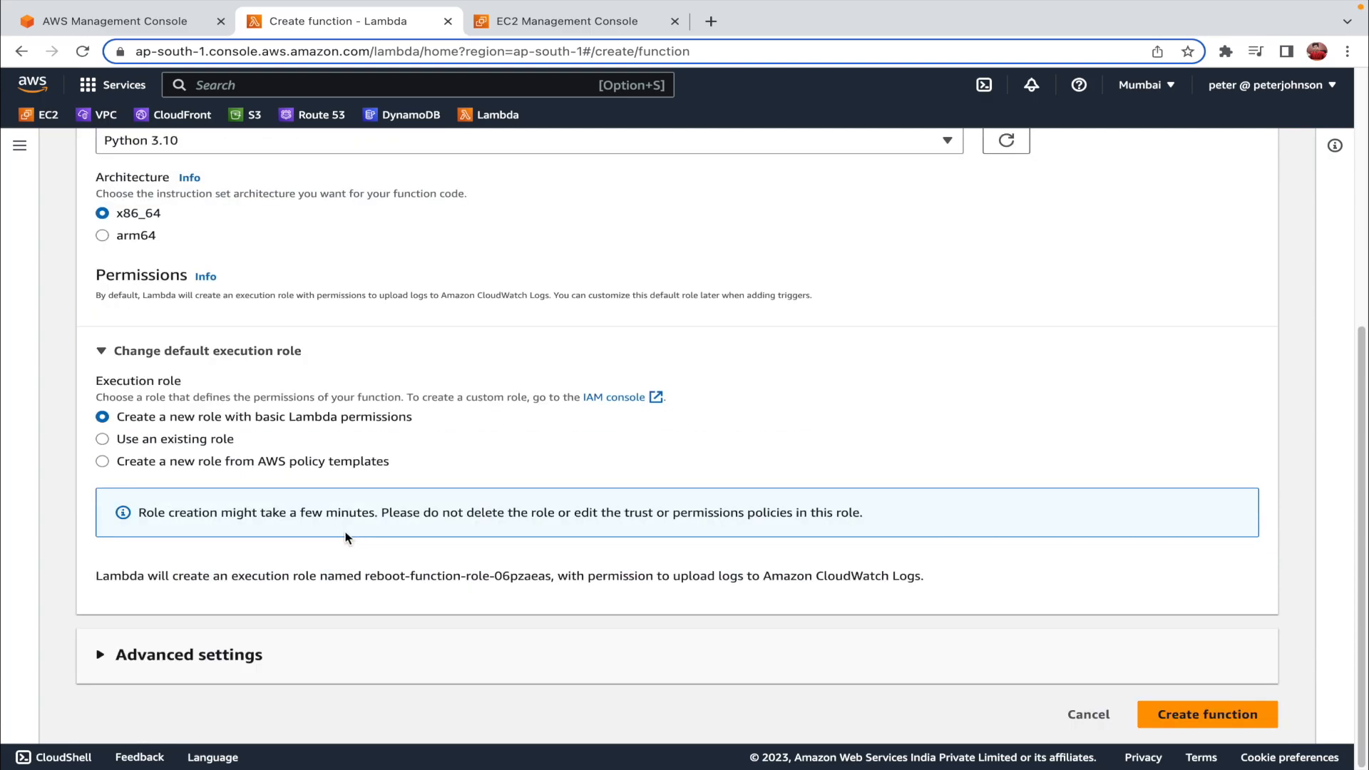
left_click(1202, 719)
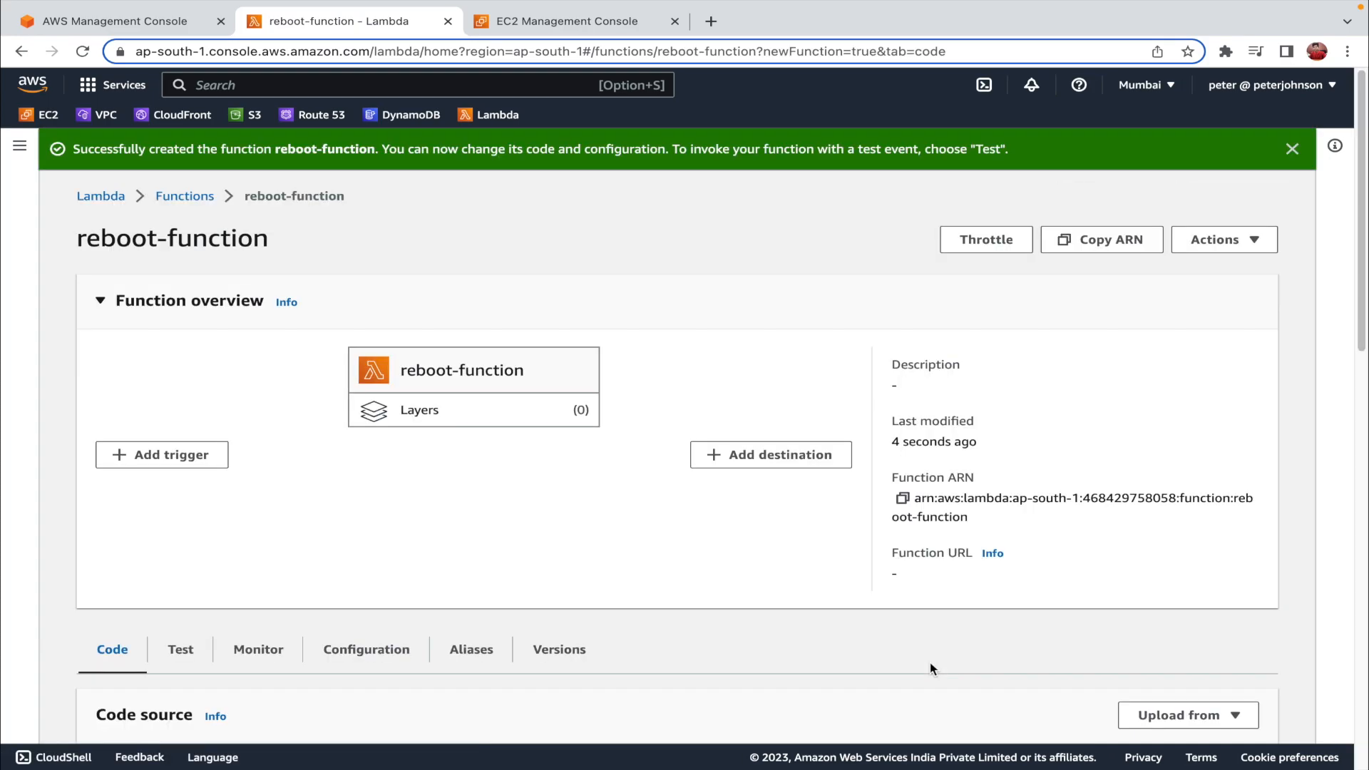
Replace the default lambda_function code with a boto3 handler calling reboot_instances in ap-south-1, with an empty instance_id and a printed response
scroll(930, 669, "down", 5)
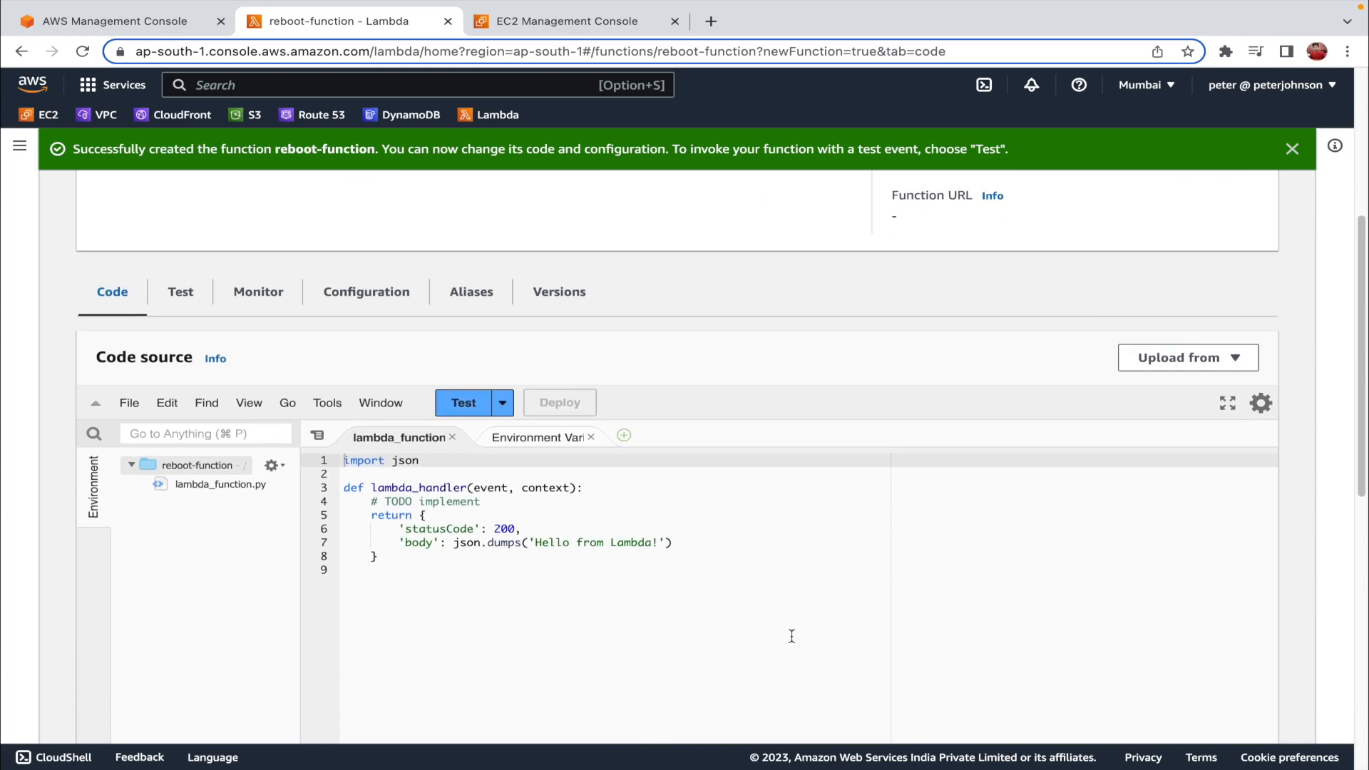
scroll(792, 637, "down", 1)
left_click(623, 509)
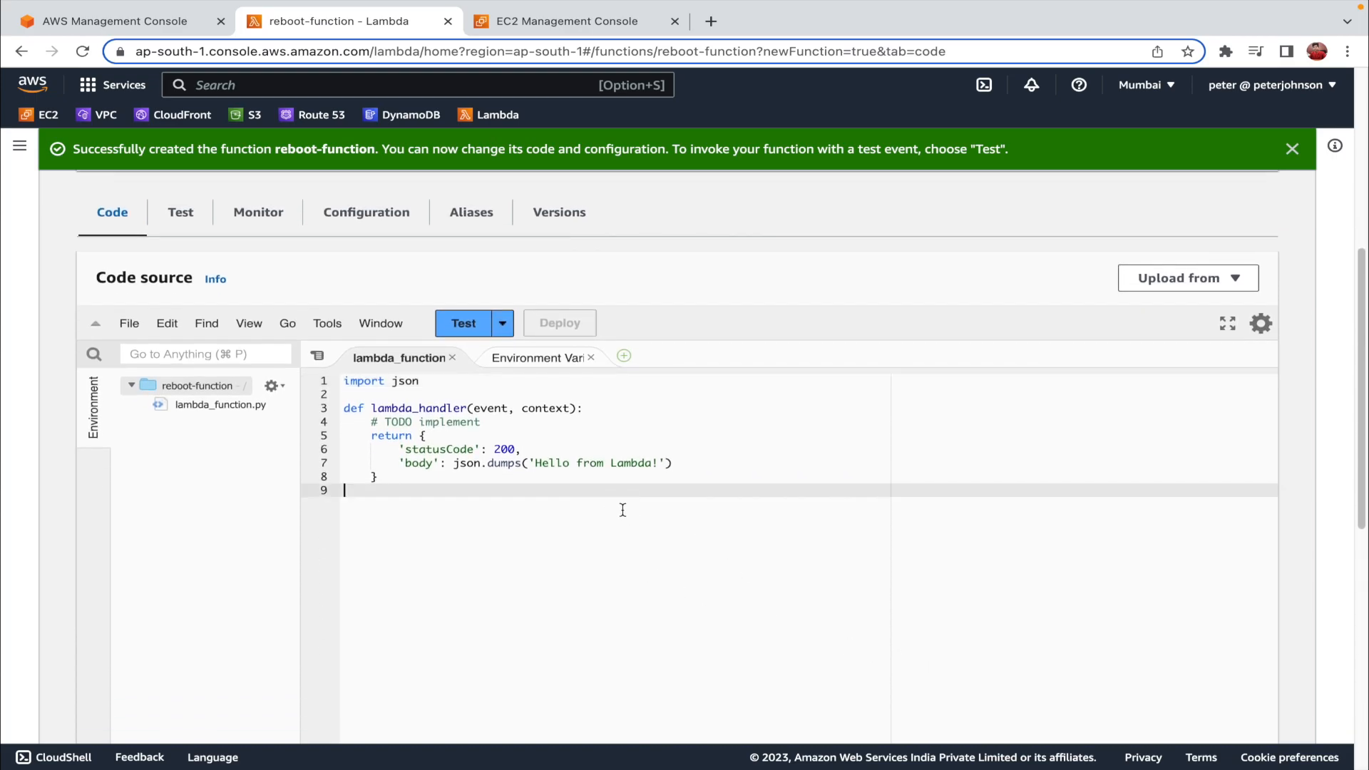
key("super+a")
key("BackSpace")
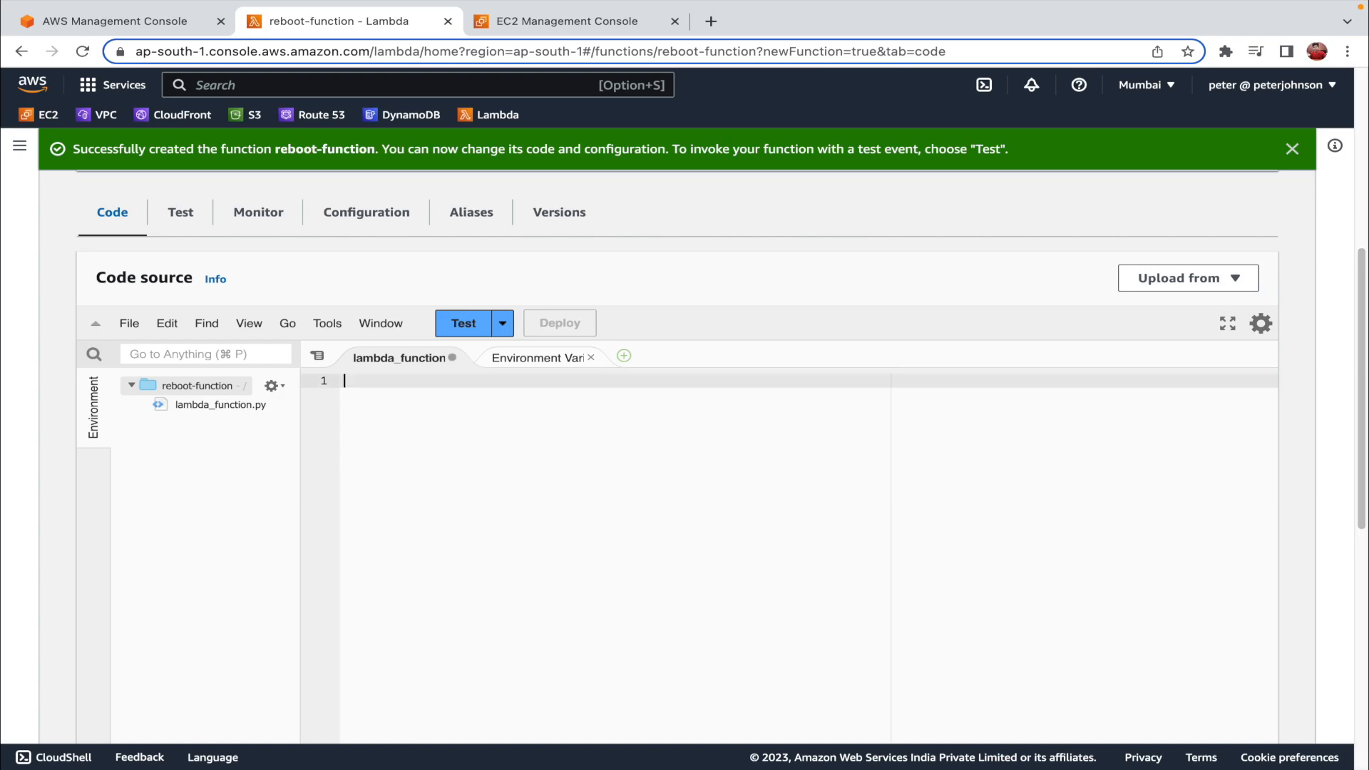
type("import boto3  def lambda_handler(event, context):     instance_id = ''     ec2_client = boto3.client('ec2', region_name = 'ap-south-1')      # Reboot the EC2 instance     response = ec2_client.reboot_instances(InstanceIds=[instance_id])     print(response)")
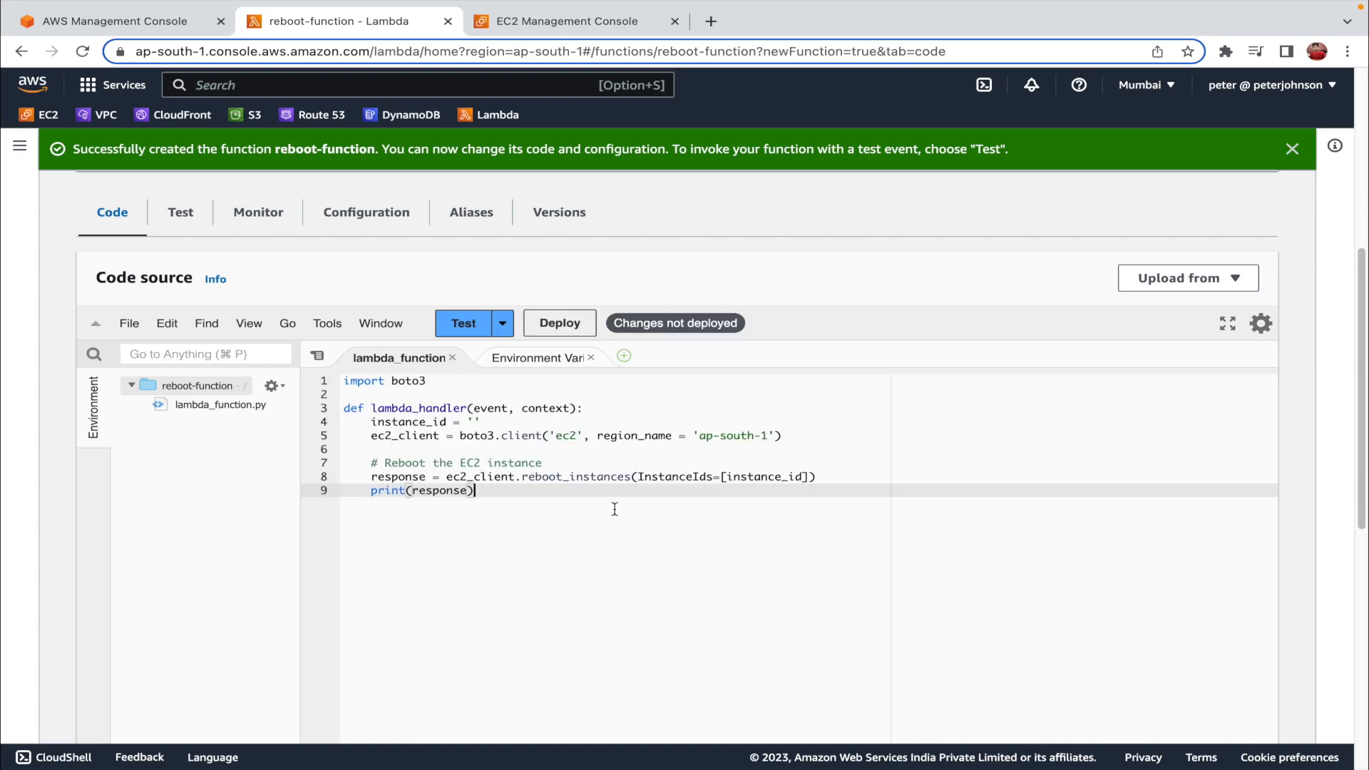
Review the handler's instance_id, EC2 client, region and reboot_instances arguments, and look up the test-EC2 instance in the EC2 console
left_click_drag(495, 483, 344, 379)
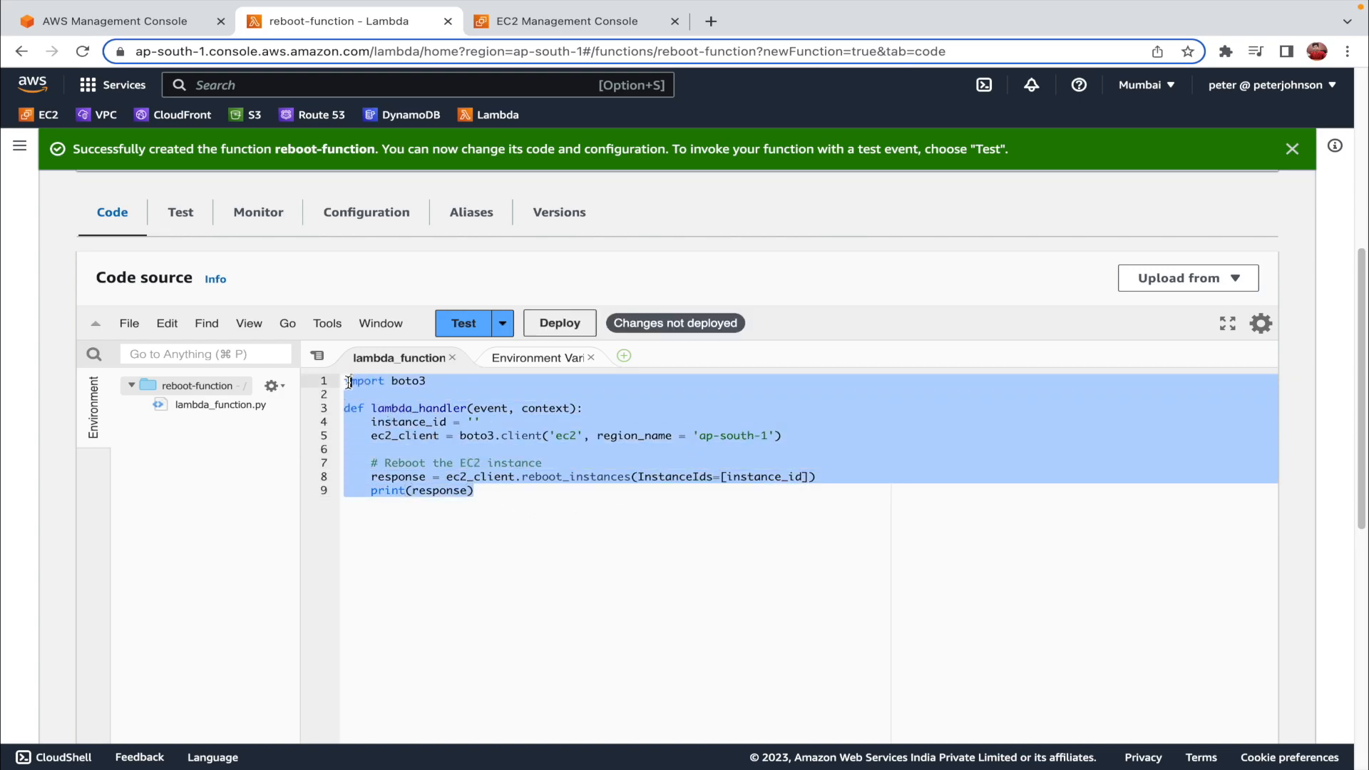
left_click(510, 504)
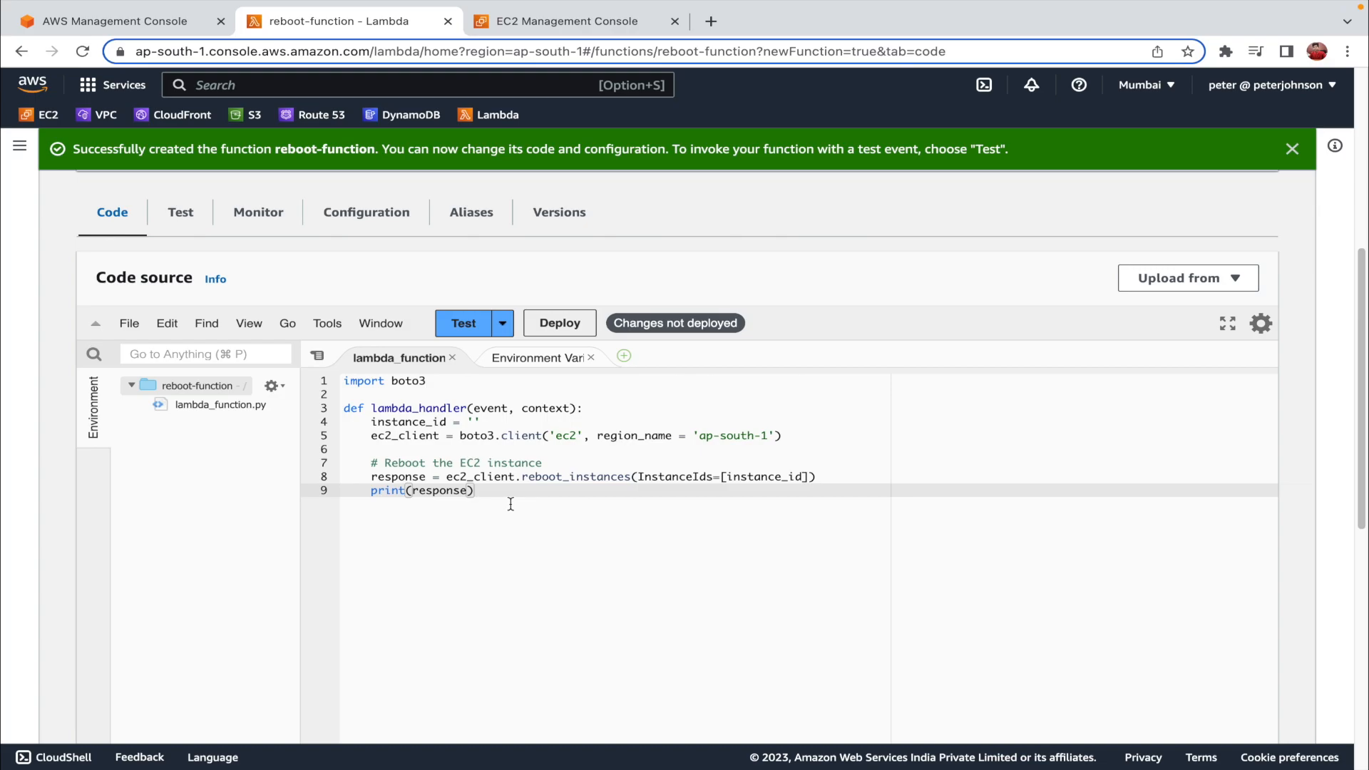
left_click_drag(343, 408, 592, 408)
left_click(591, 407)
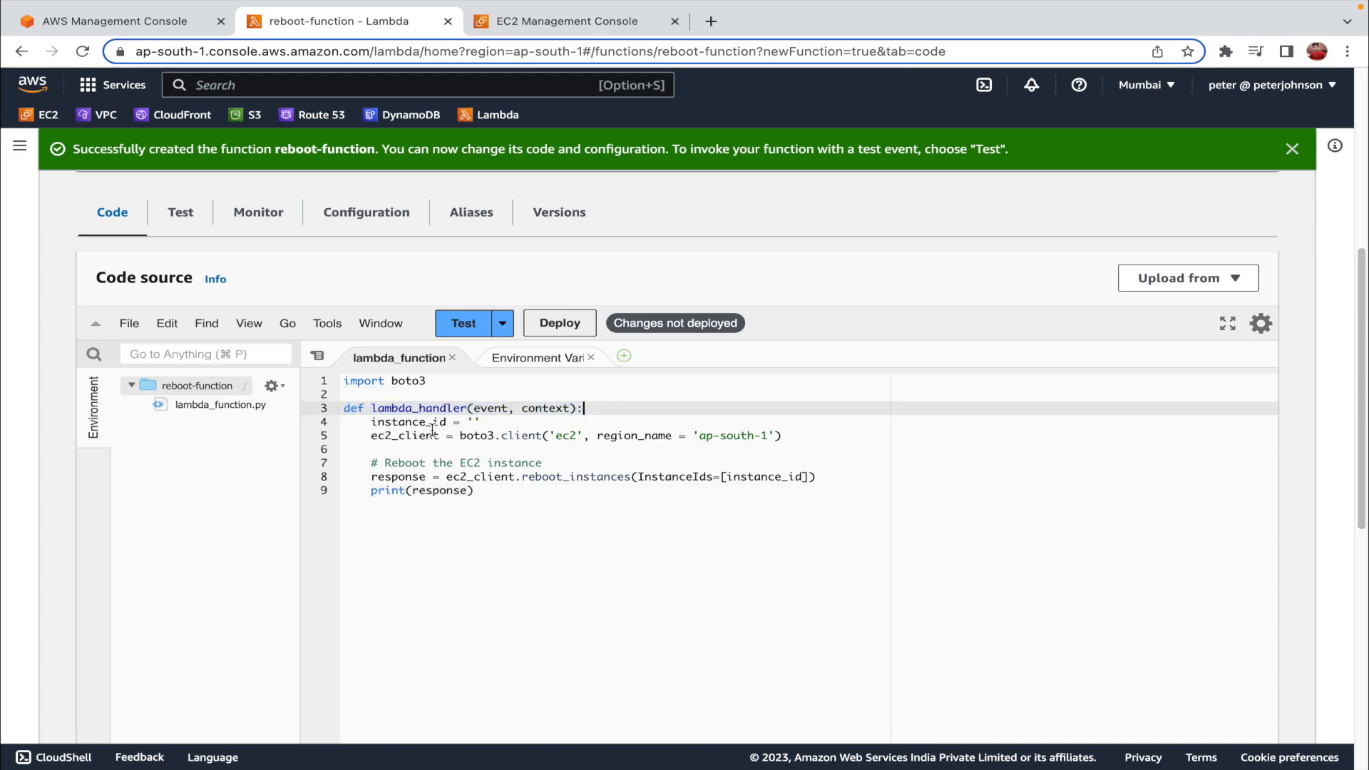
left_click_drag(371, 421, 492, 418)
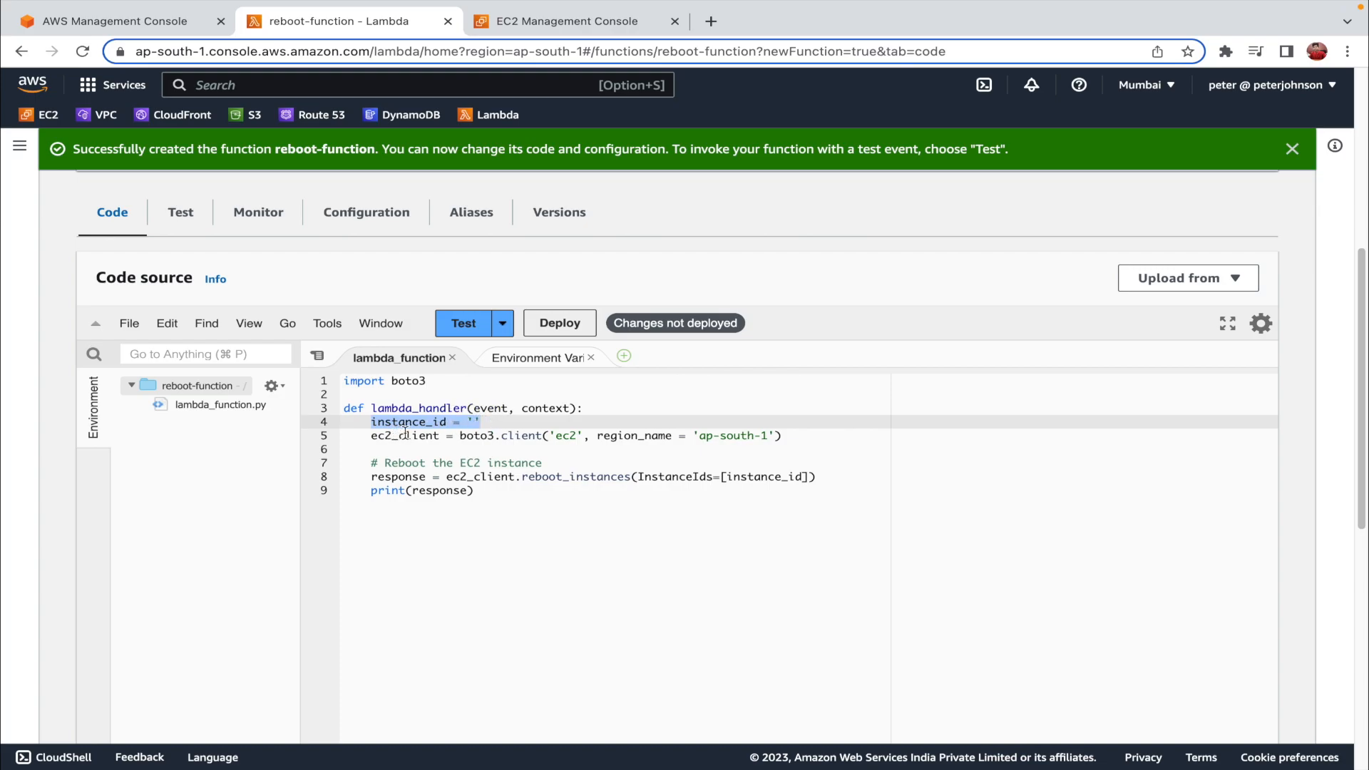
left_click_drag(460, 435, 502, 436)
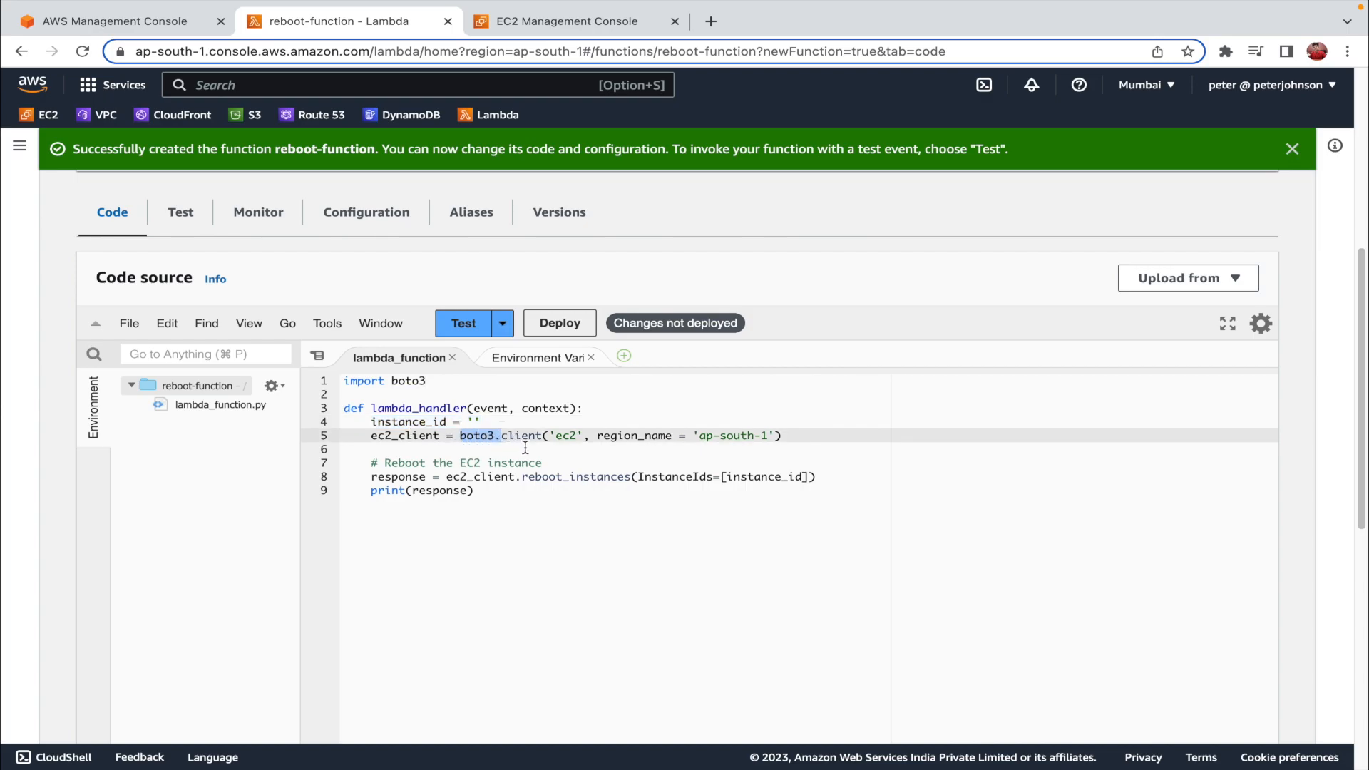
left_click_drag(365, 437, 778, 433)
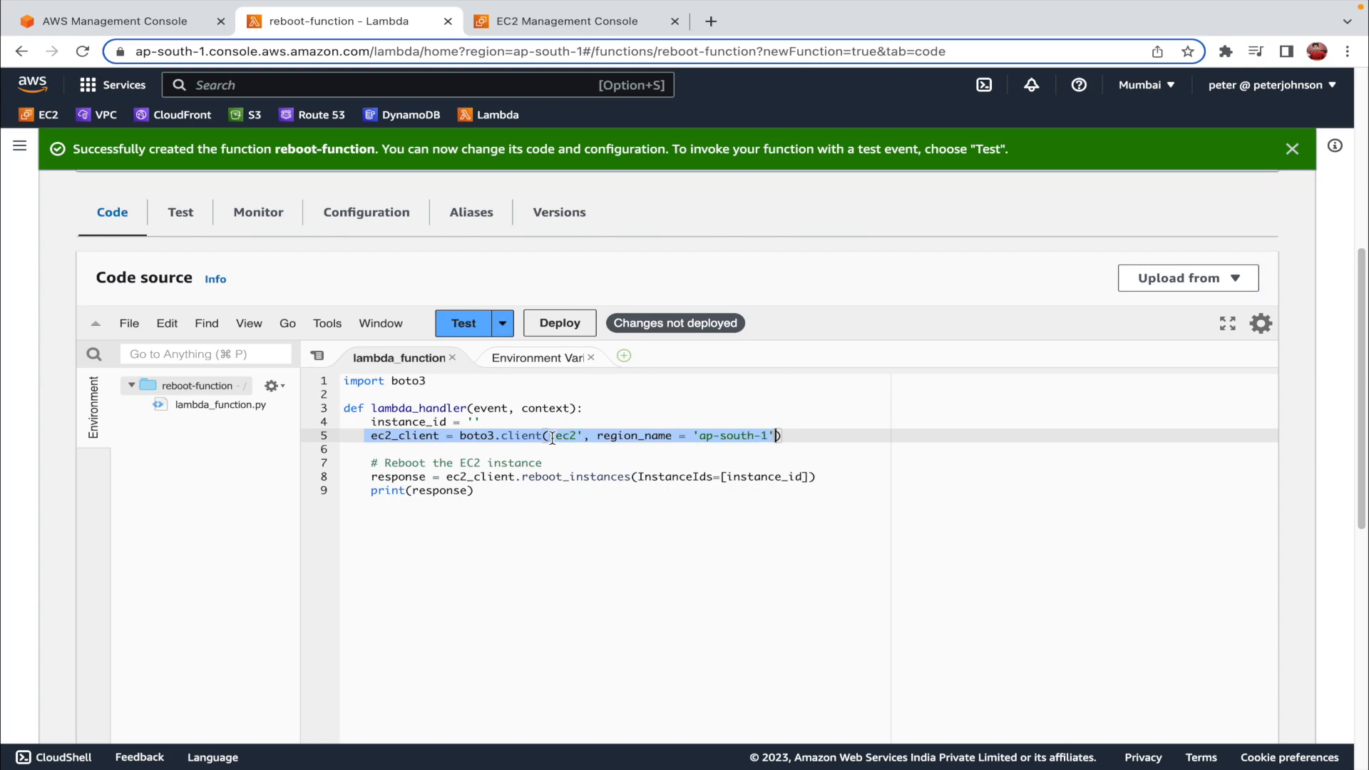
left_click(624, 444)
left_click_drag(597, 436, 775, 433)
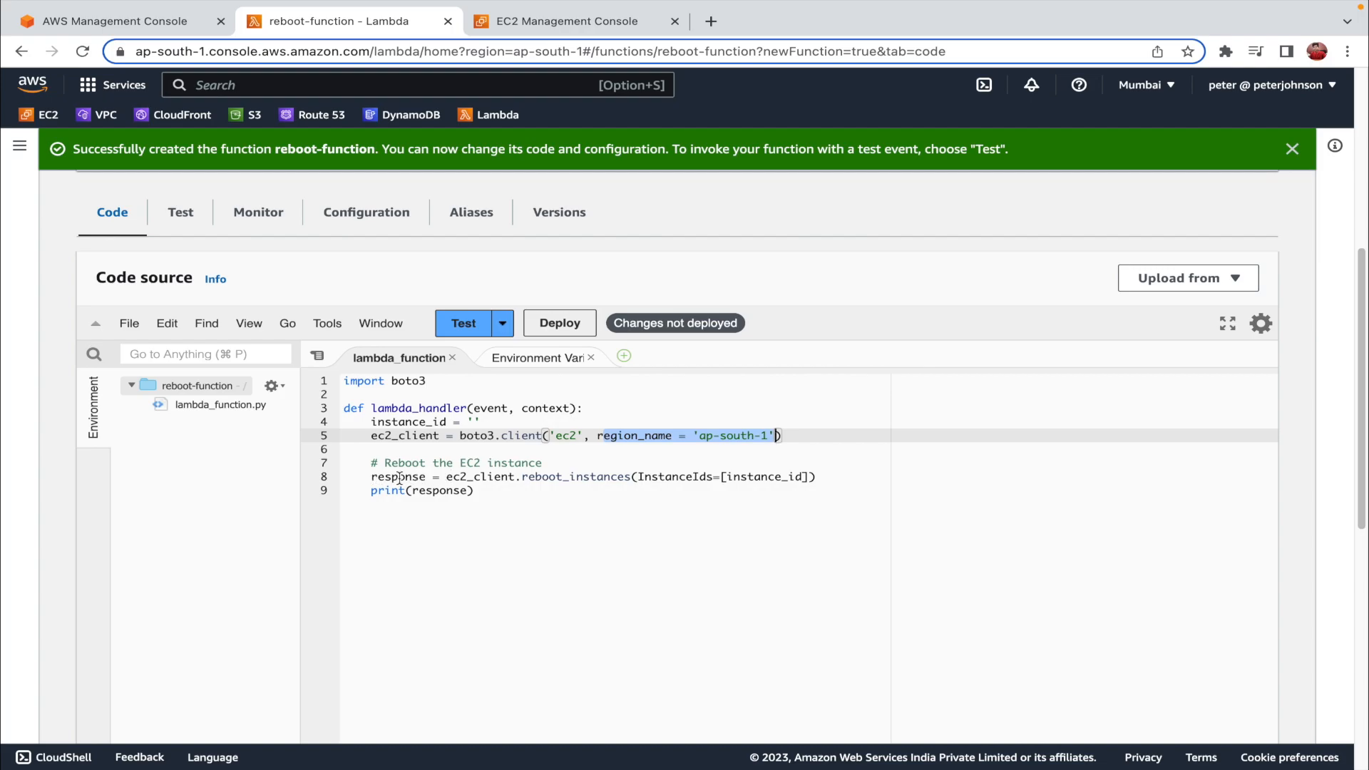
left_click_drag(448, 477, 633, 474)
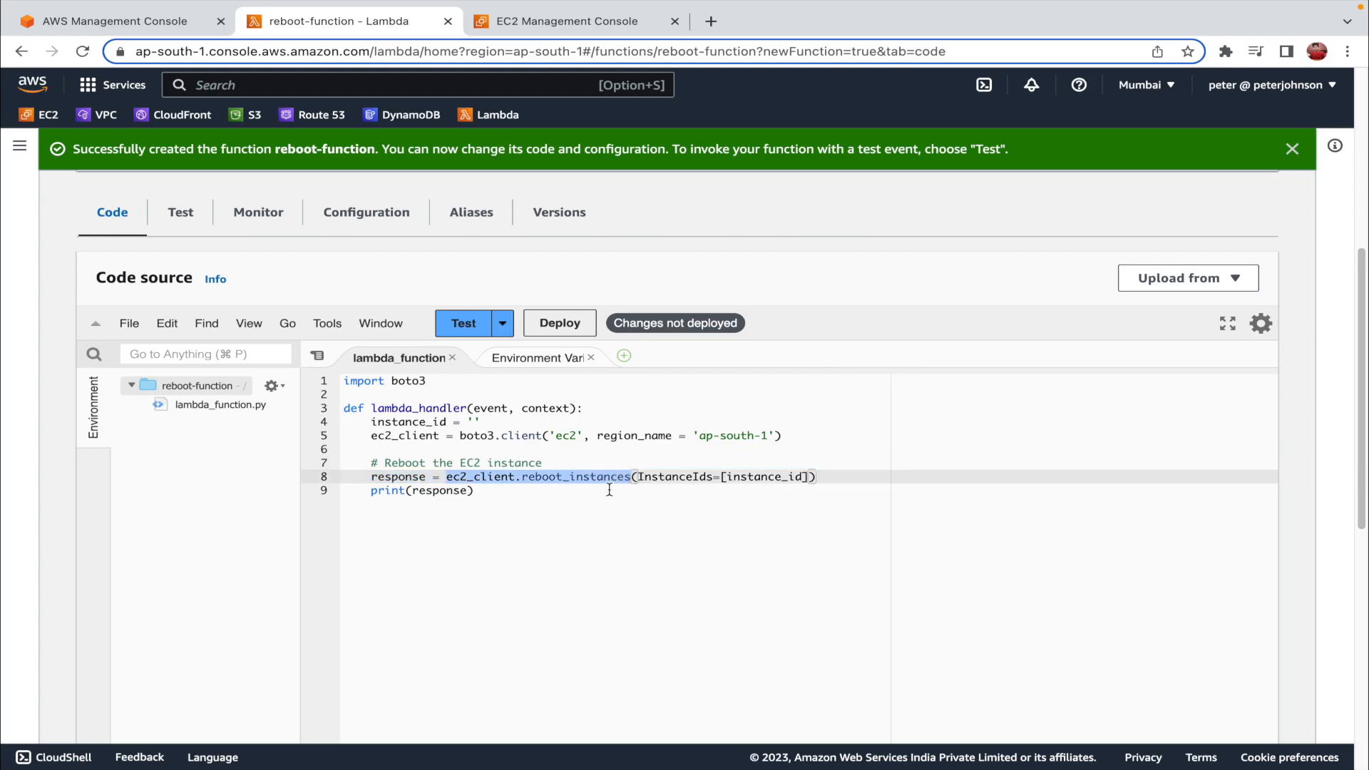
double_click(523, 483)
left_click(534, 491)
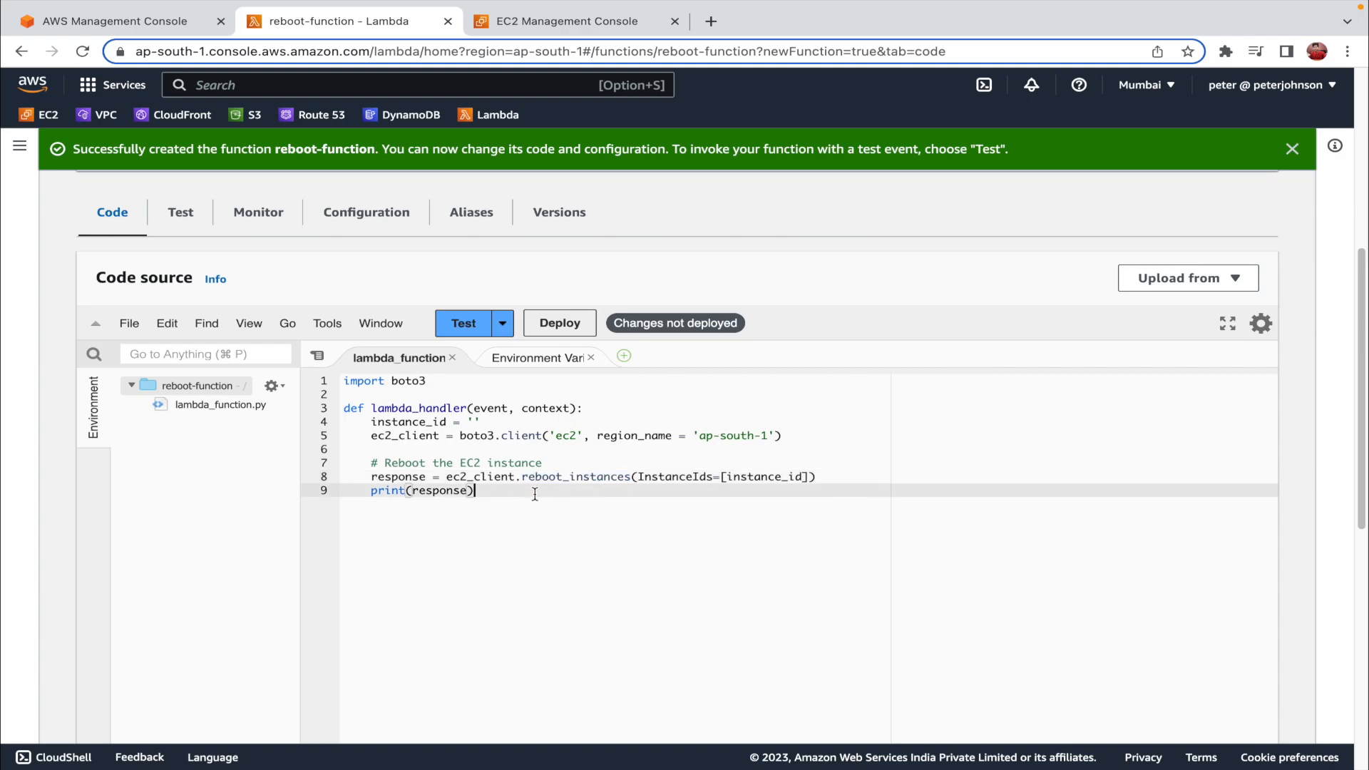
left_click_drag(637, 477, 817, 473)
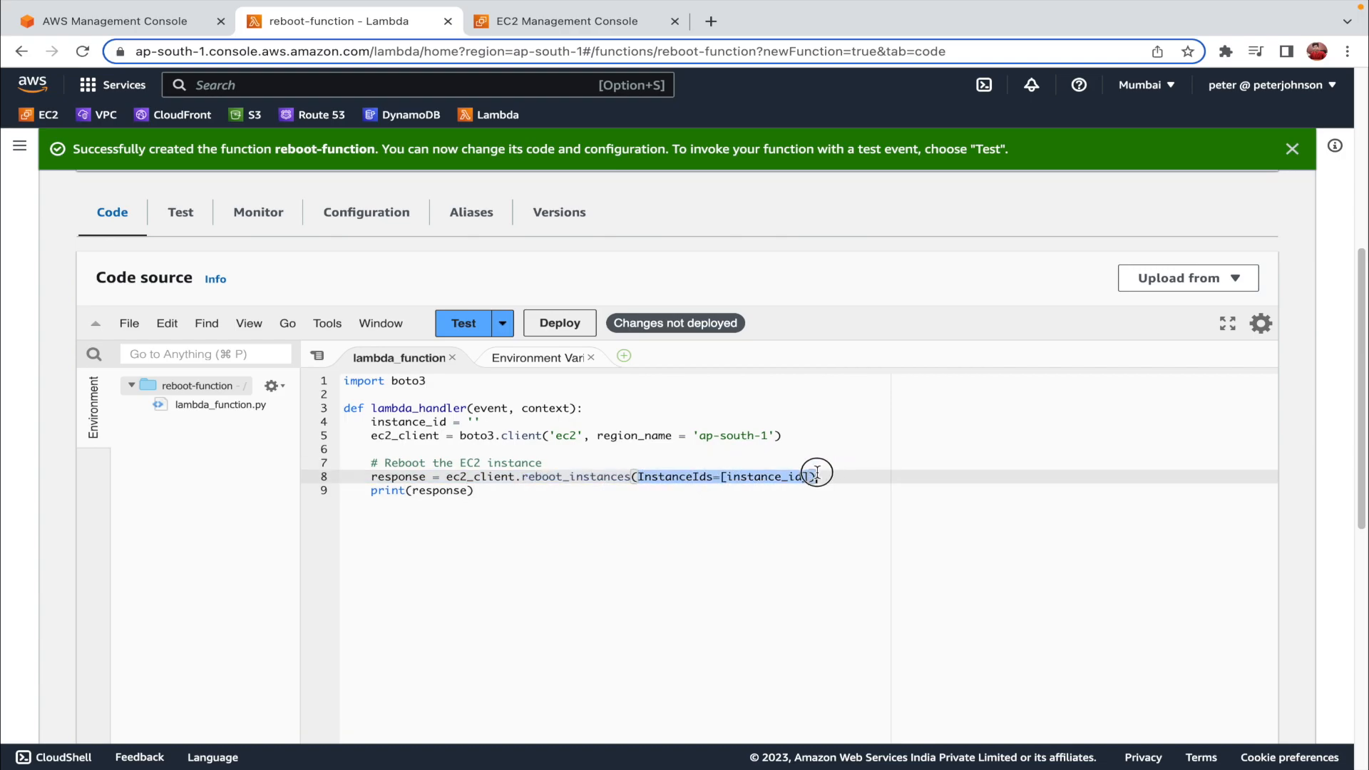
left_click(802, 505)
left_click_drag(720, 476, 817, 477)
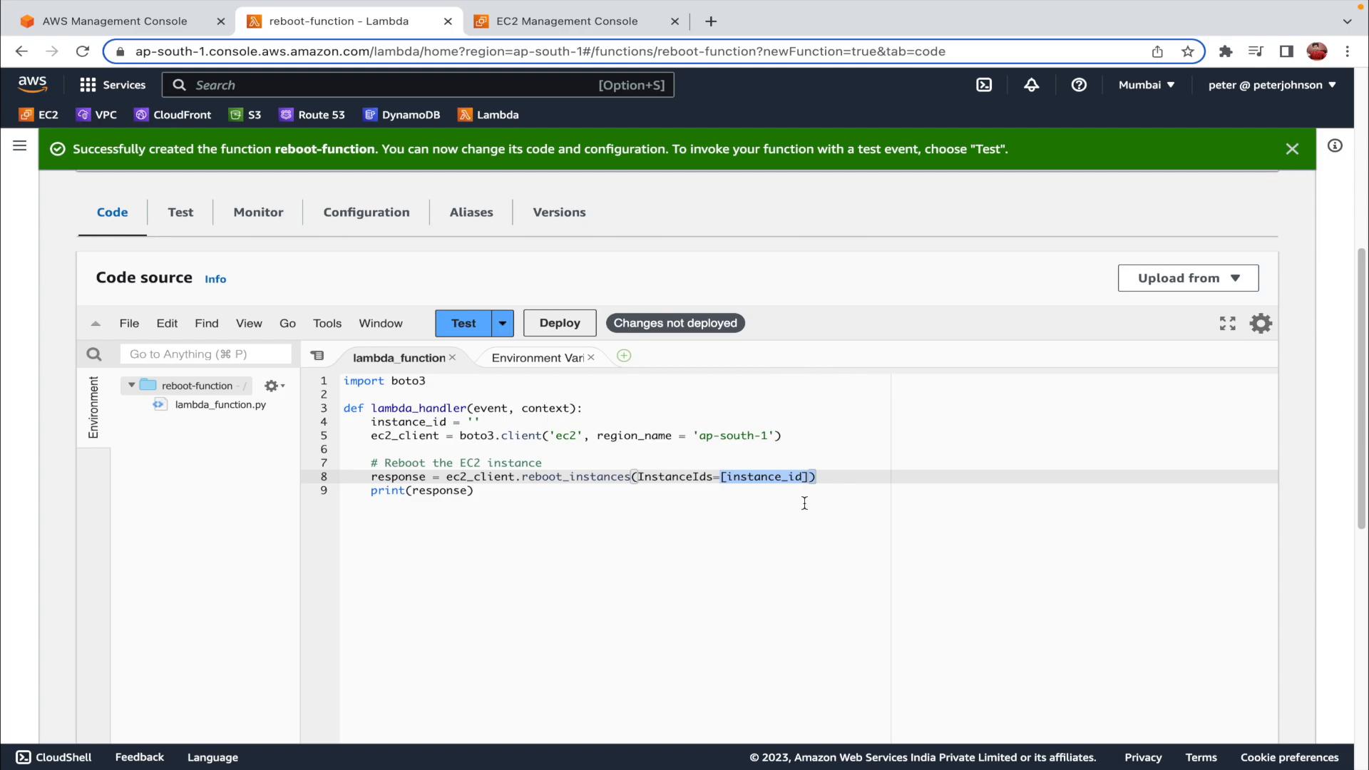
left_click(546, 23)
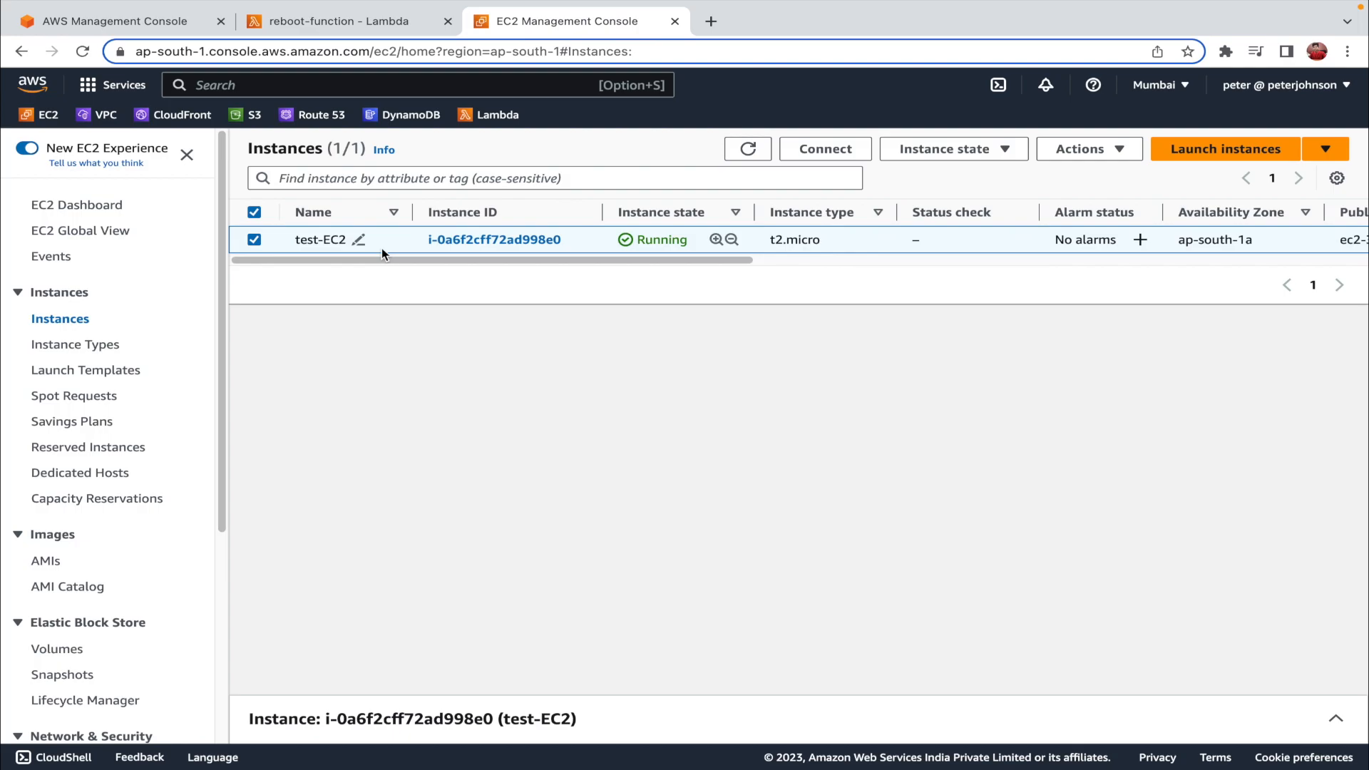
left_click(344, 23)
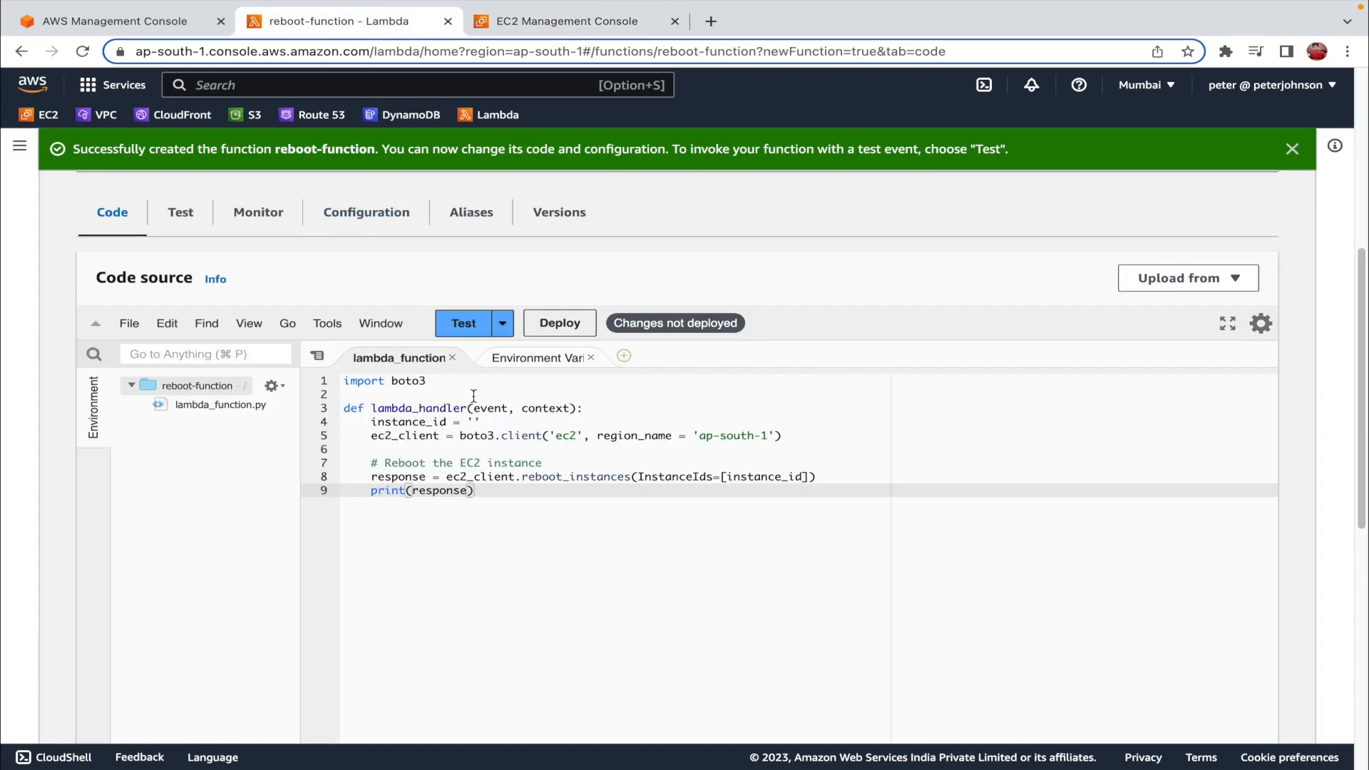
Change the reboot_instances call on line 8 to stop_instances and deploy the function
left_click(563, 476)
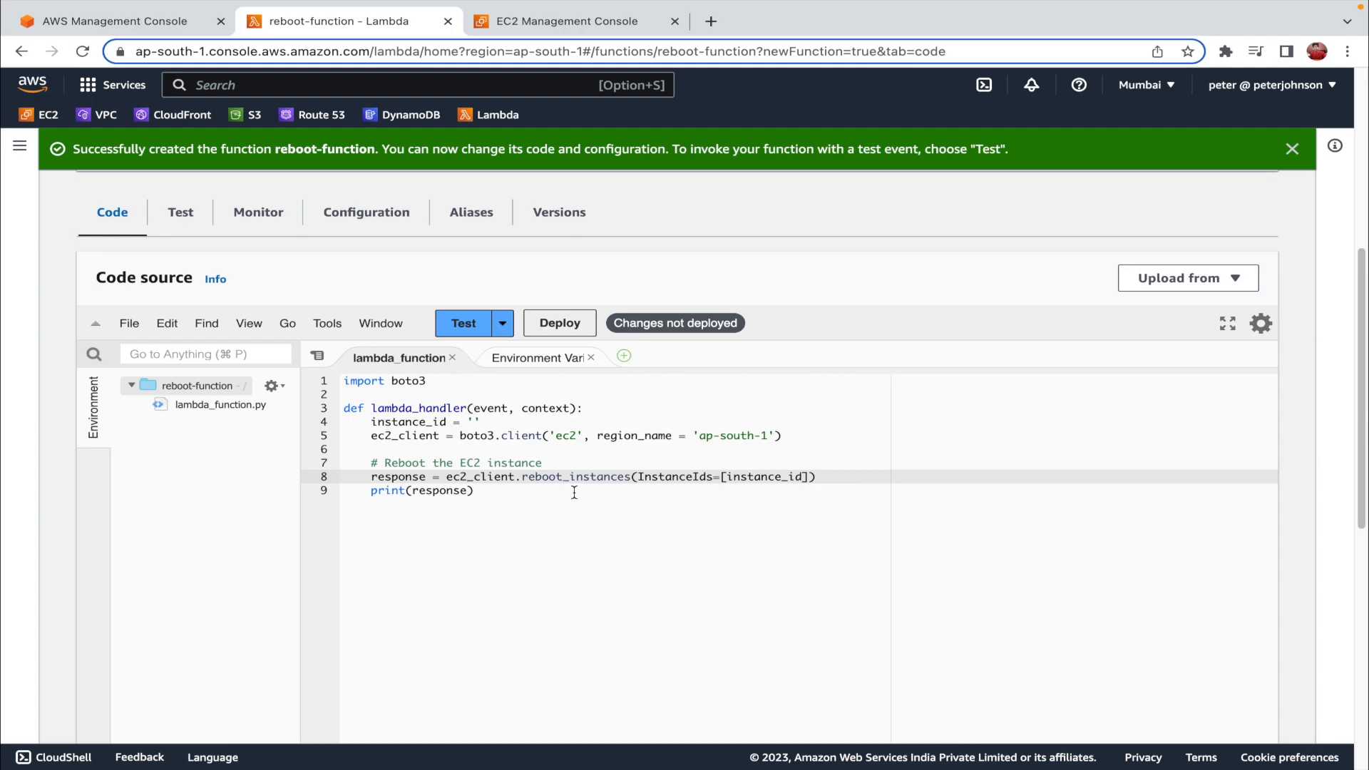
key("BackSpace")
key("BackSpace")
key("BackSpace")
key("BackSpace")
key("BackSpace")
key("BackSpace")
type("stop")
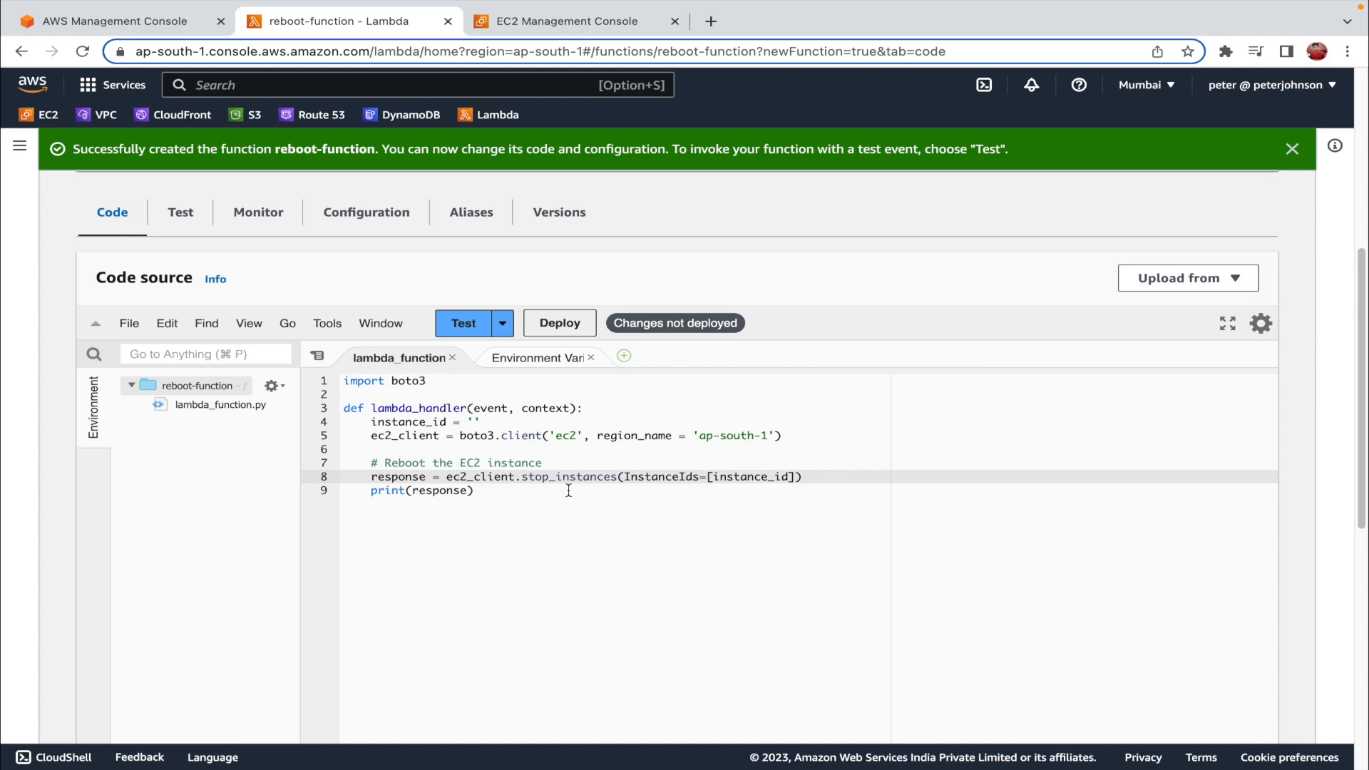
left_click(560, 325)
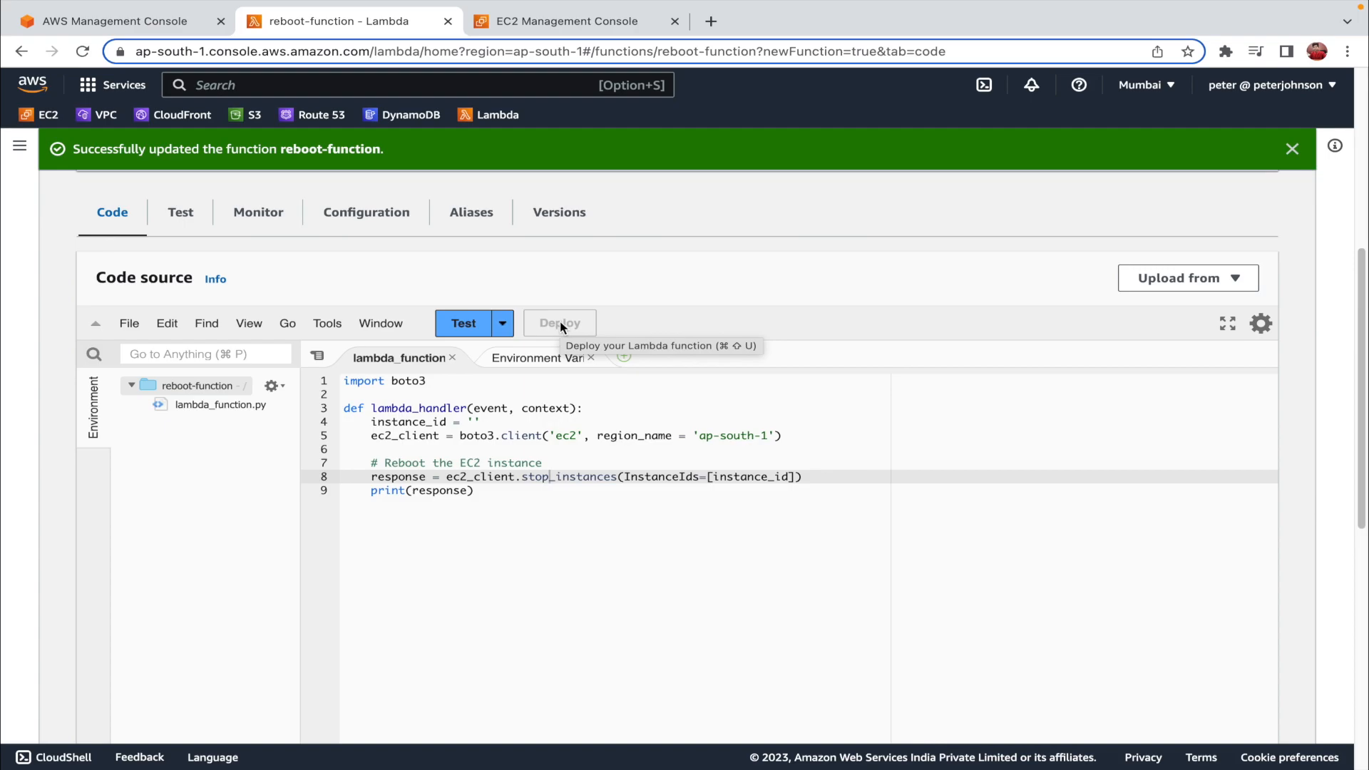
Create and save a private test event named test-function with the hello-world template
left_click(460, 325)
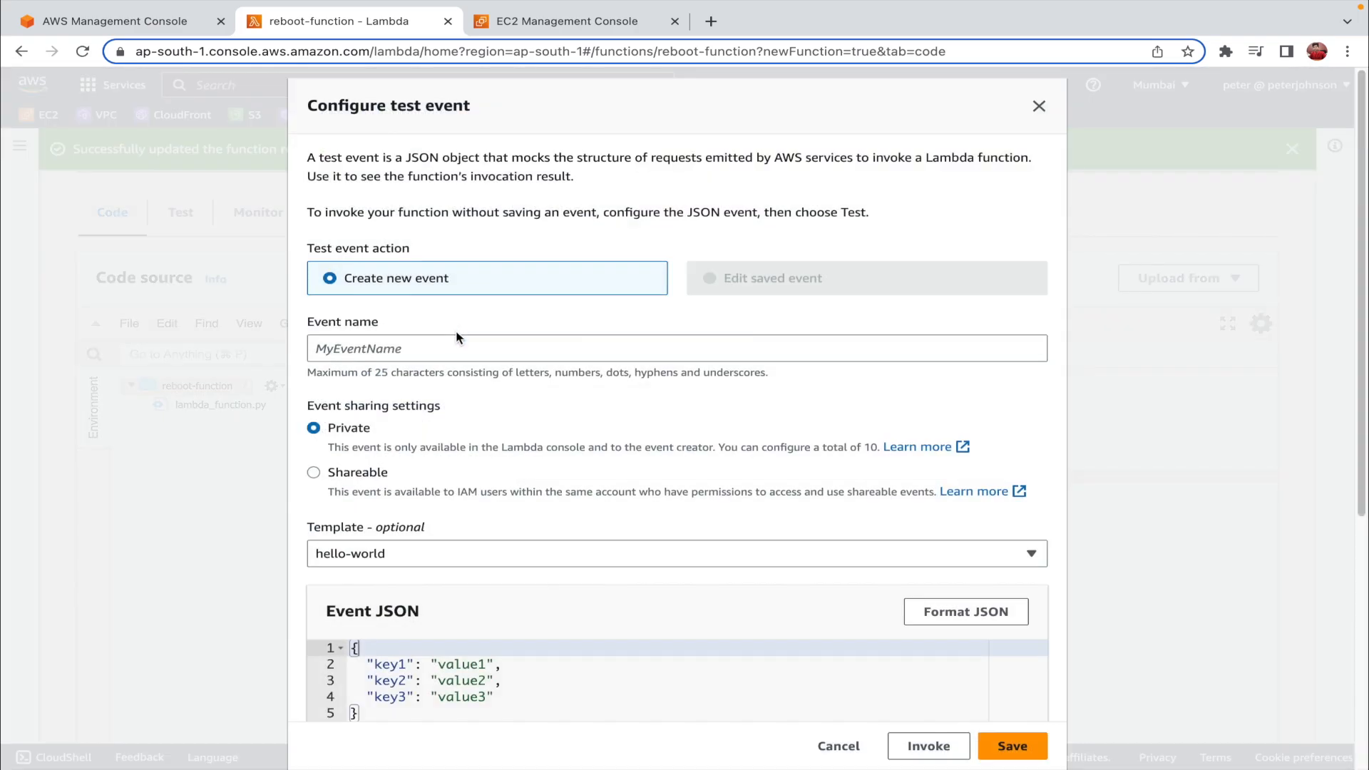
left_click(397, 349)
type("test-function")
left_click(1013, 747)
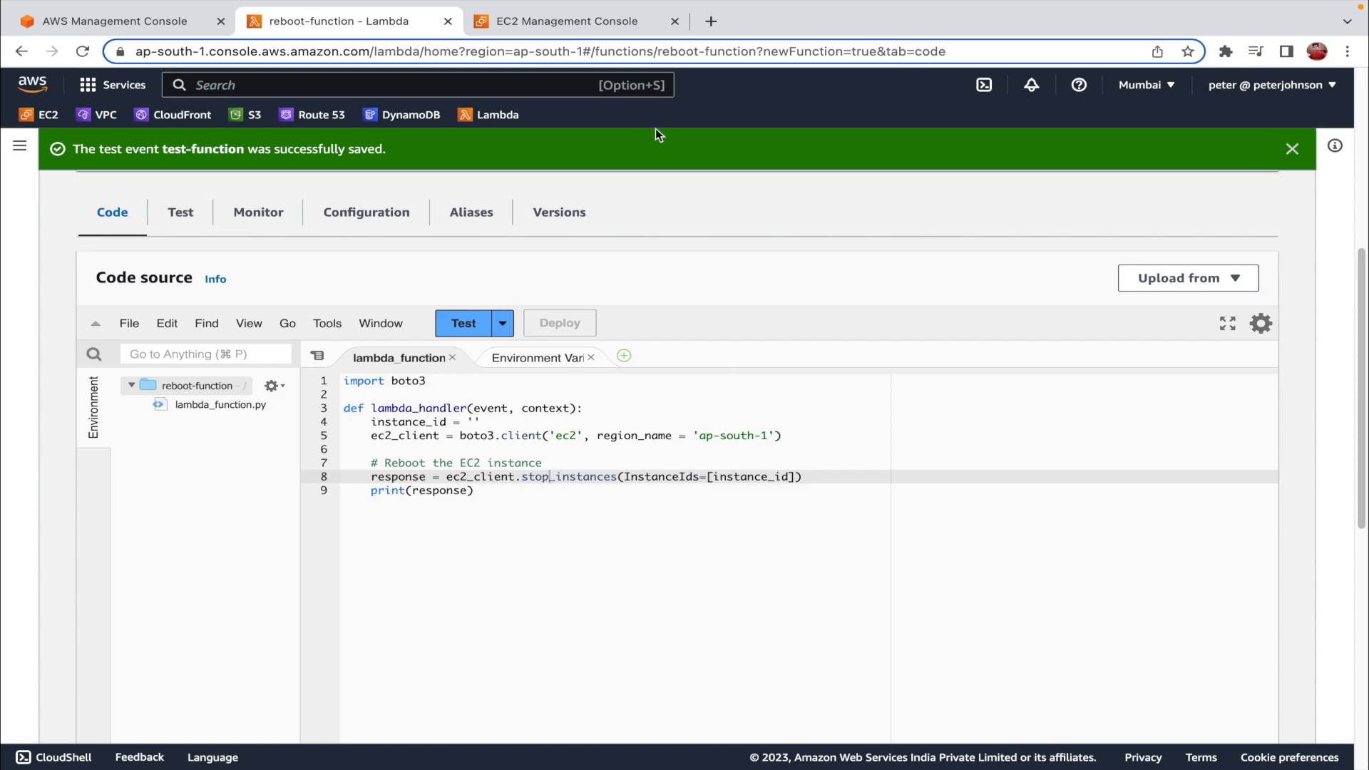
Check the test-EC2 instance's state in the EC2 console and return to the function code
left_click(553, 23)
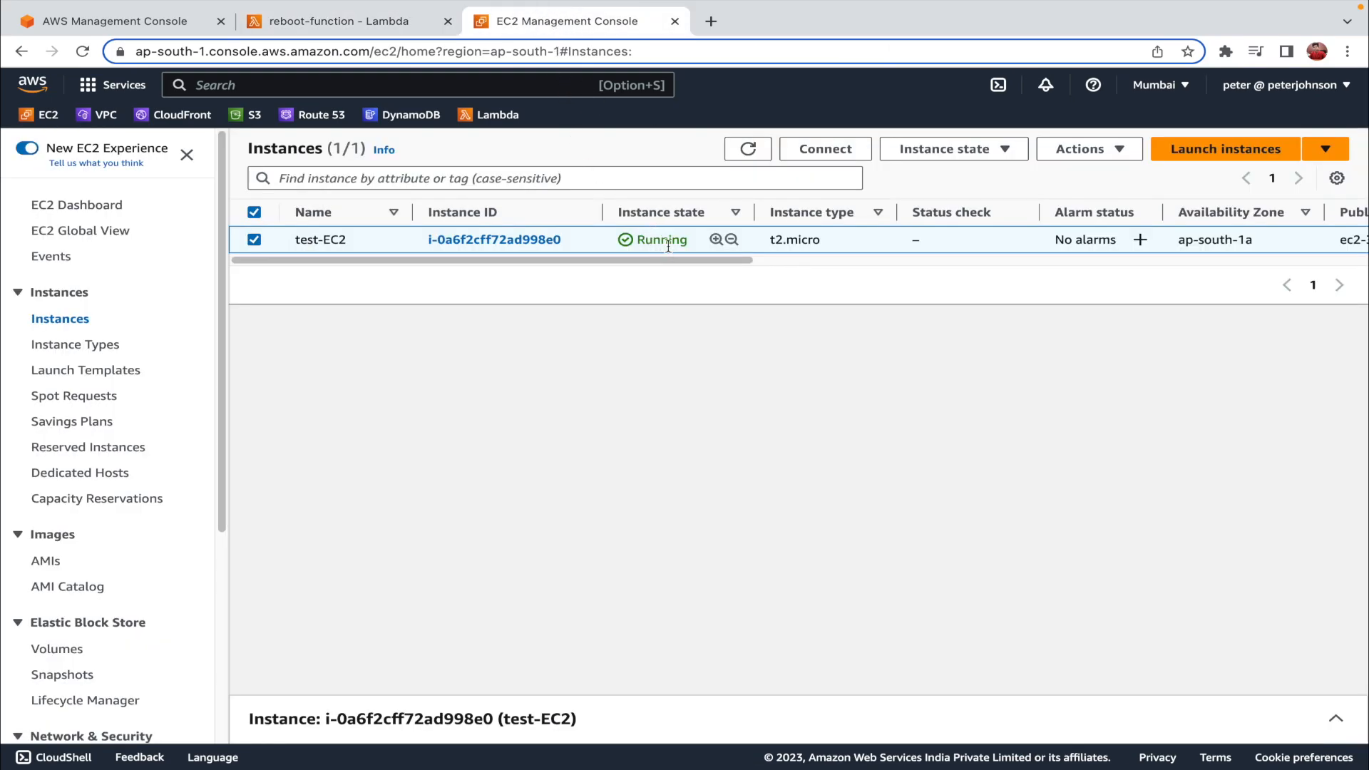
left_click(351, 29)
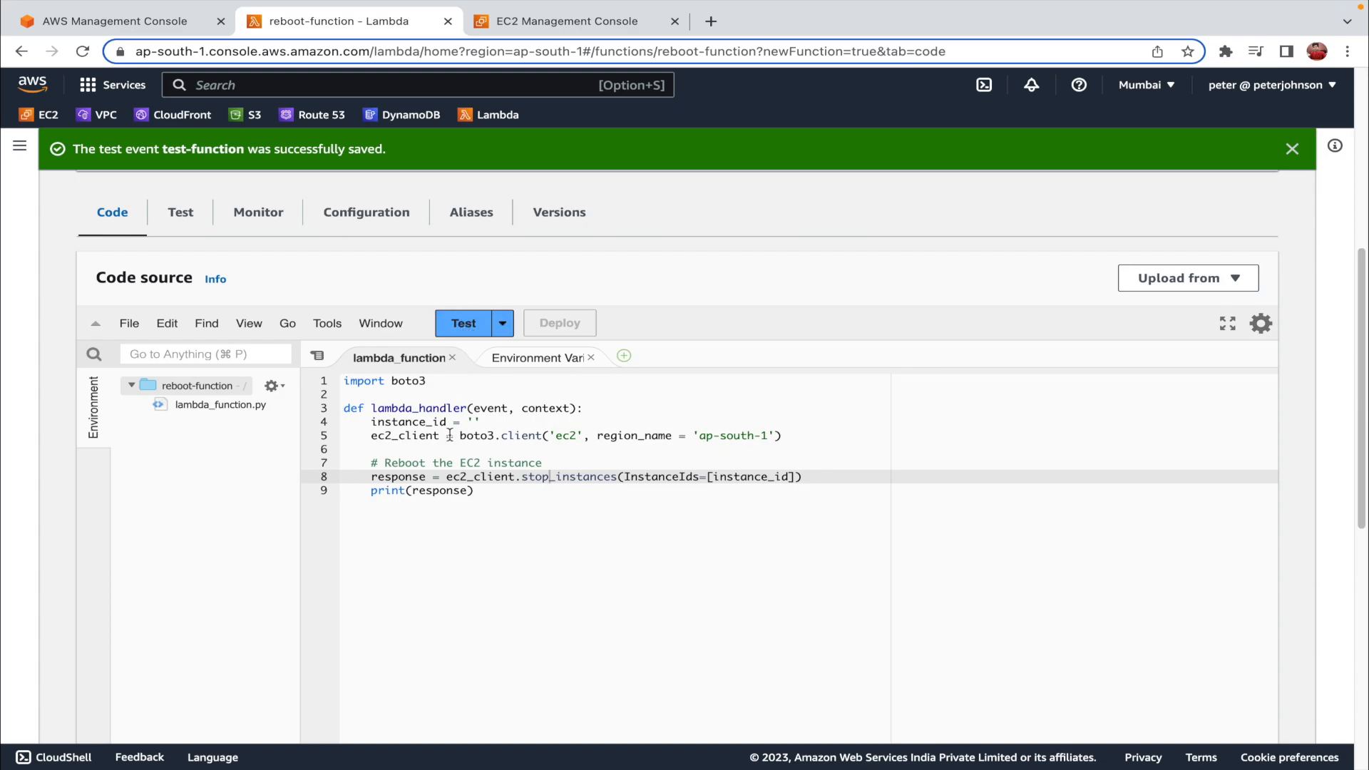
Copy the test-EC2 instance's ID from the EC2 console into the instance_id string on line 4 and deploy the function
left_click_drag(368, 421, 483, 421)
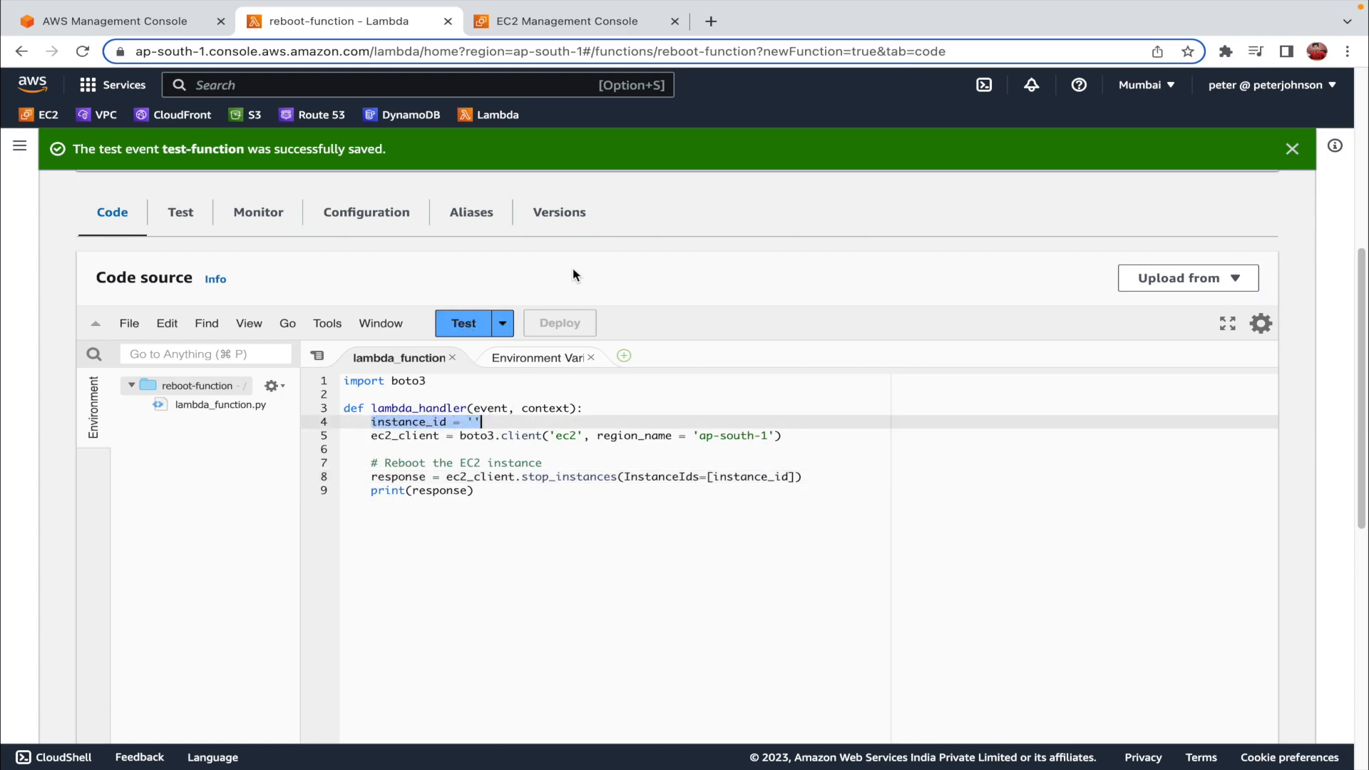
left_click(531, 23)
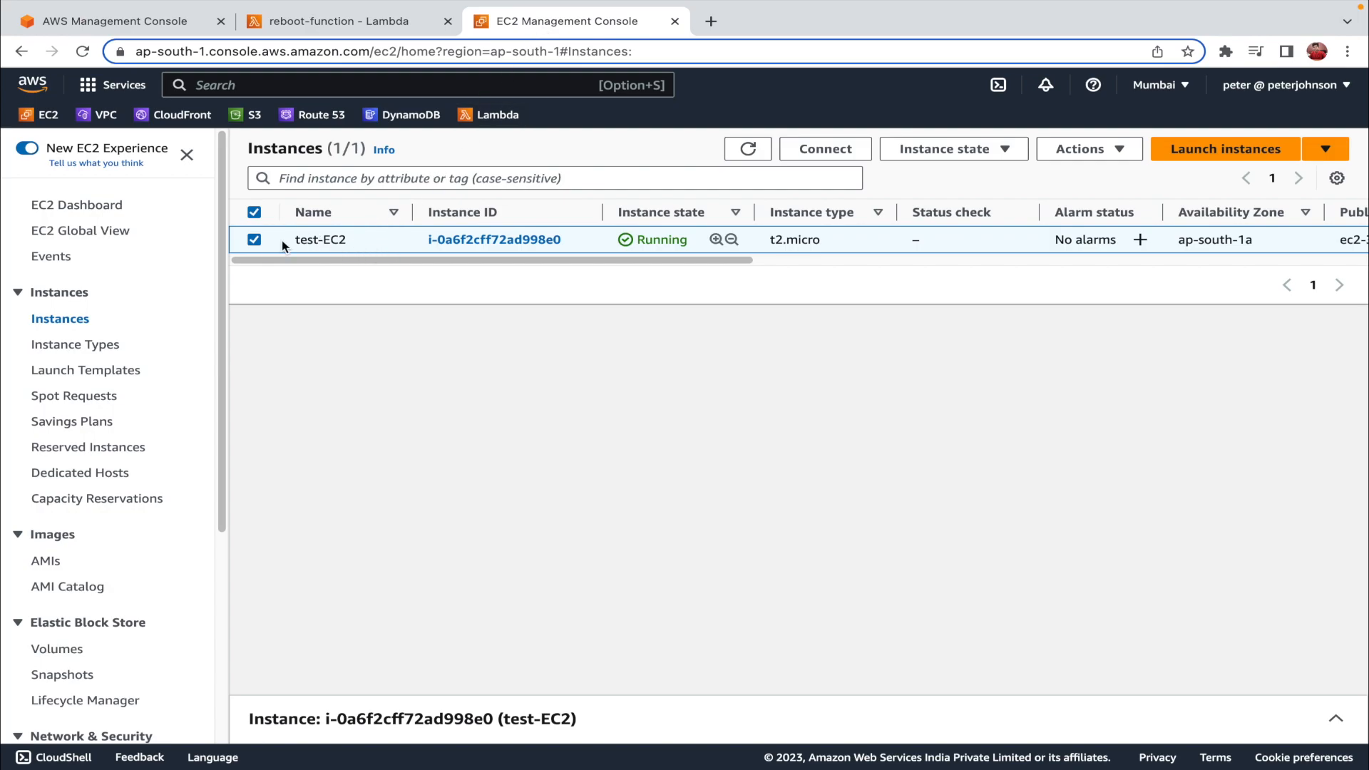
left_click(799, 719)
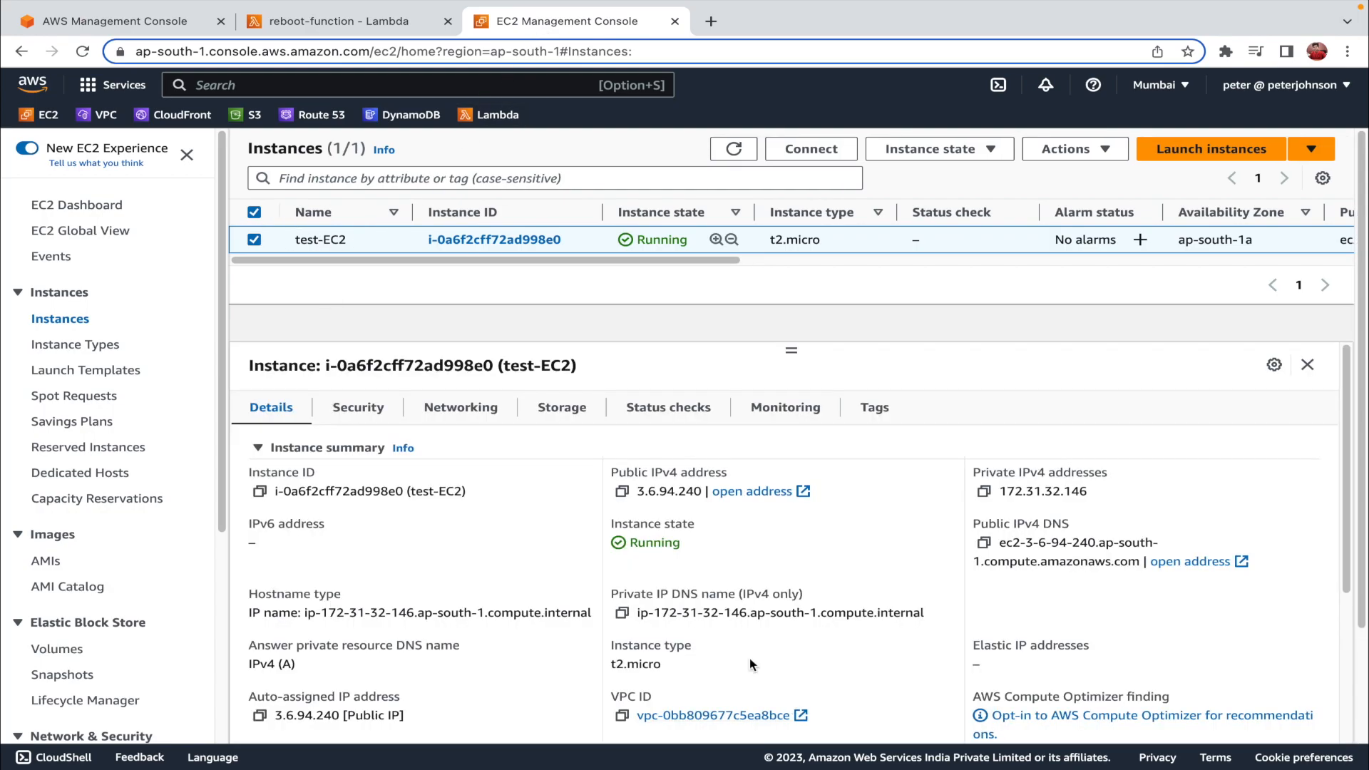
left_click(260, 491)
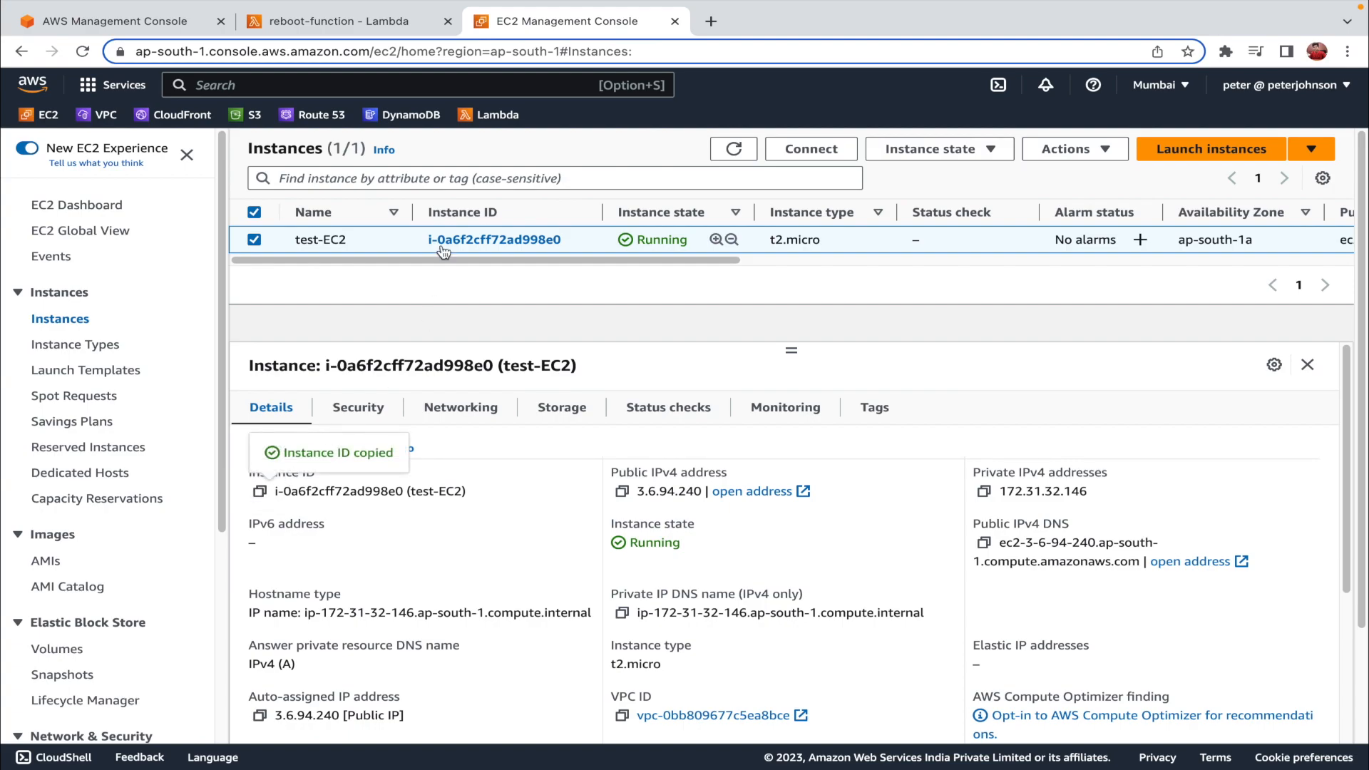
left_click(363, 21)
left_click(471, 422)
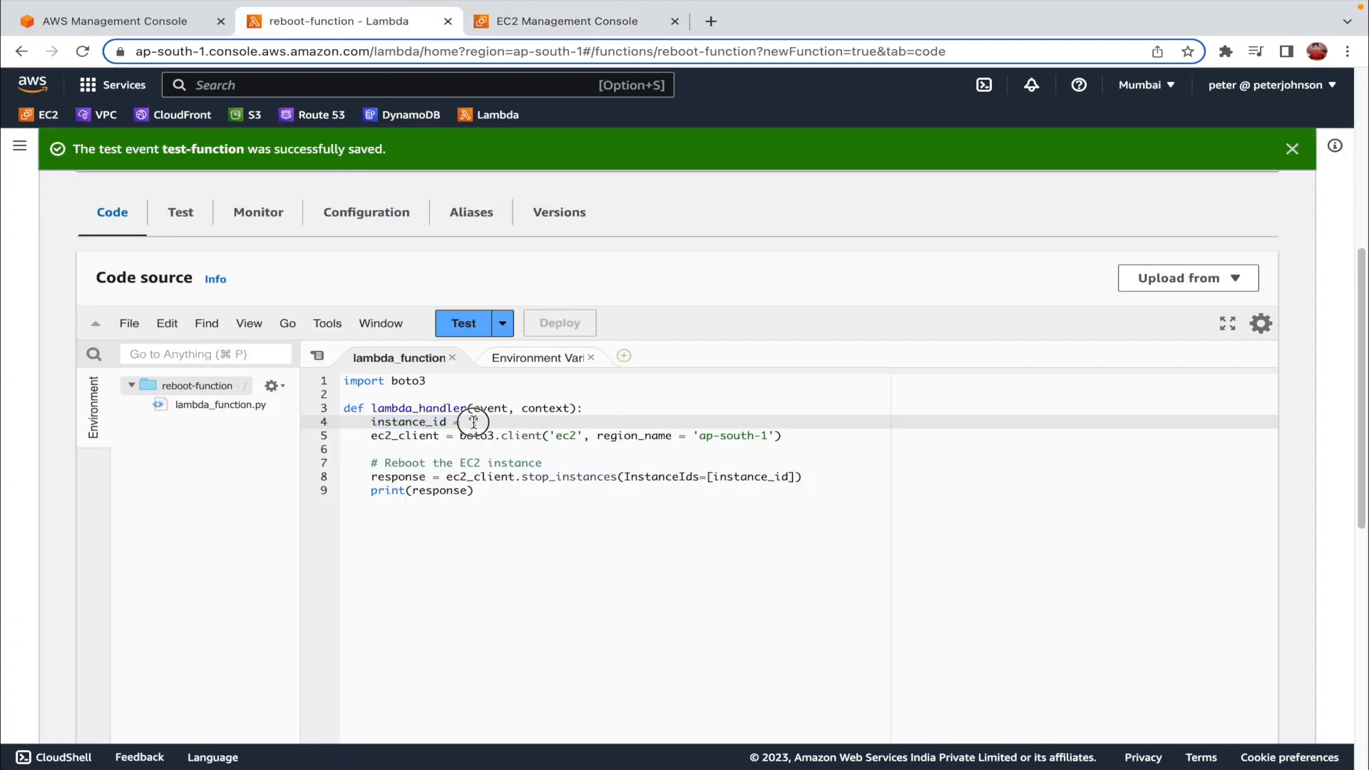
key("super+v")
left_click(560, 324)
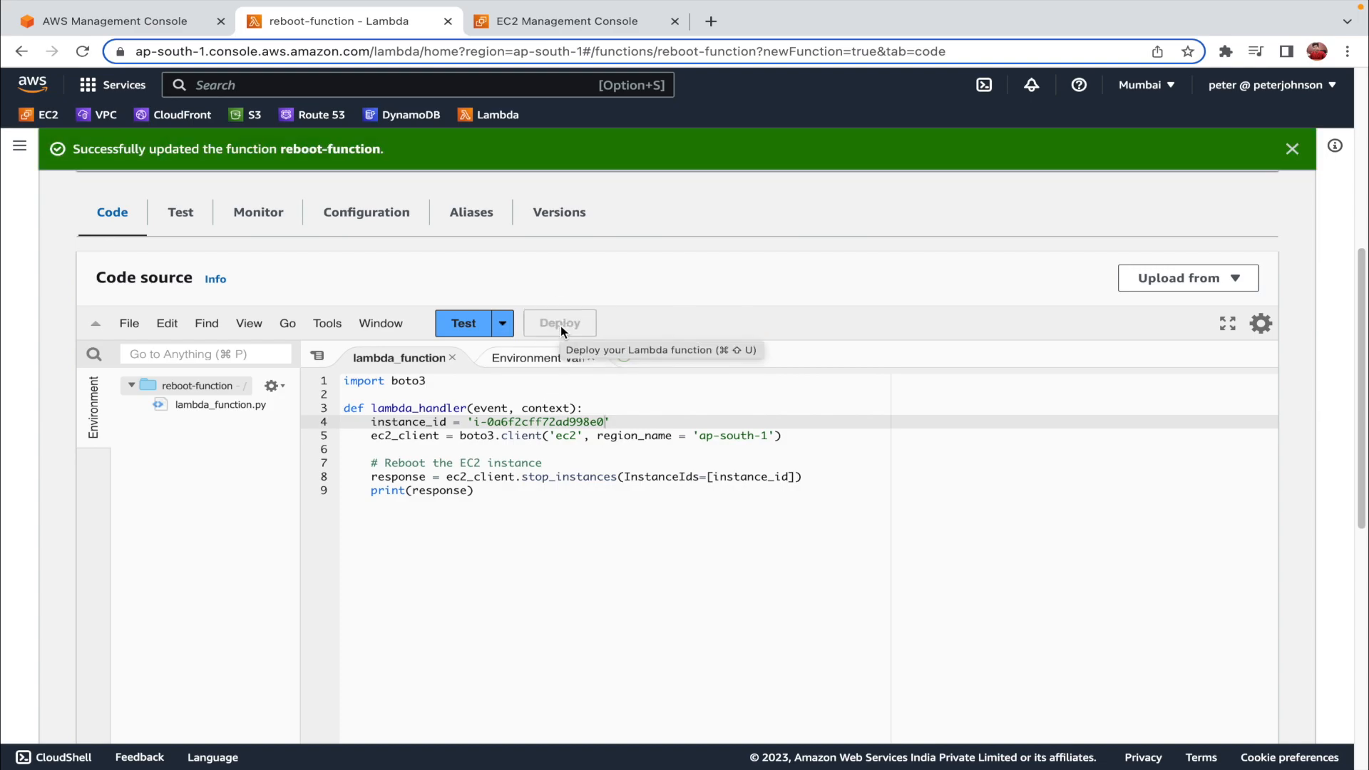
Run the function with the test-function event and examine the error message in the execution results
left_click(456, 324)
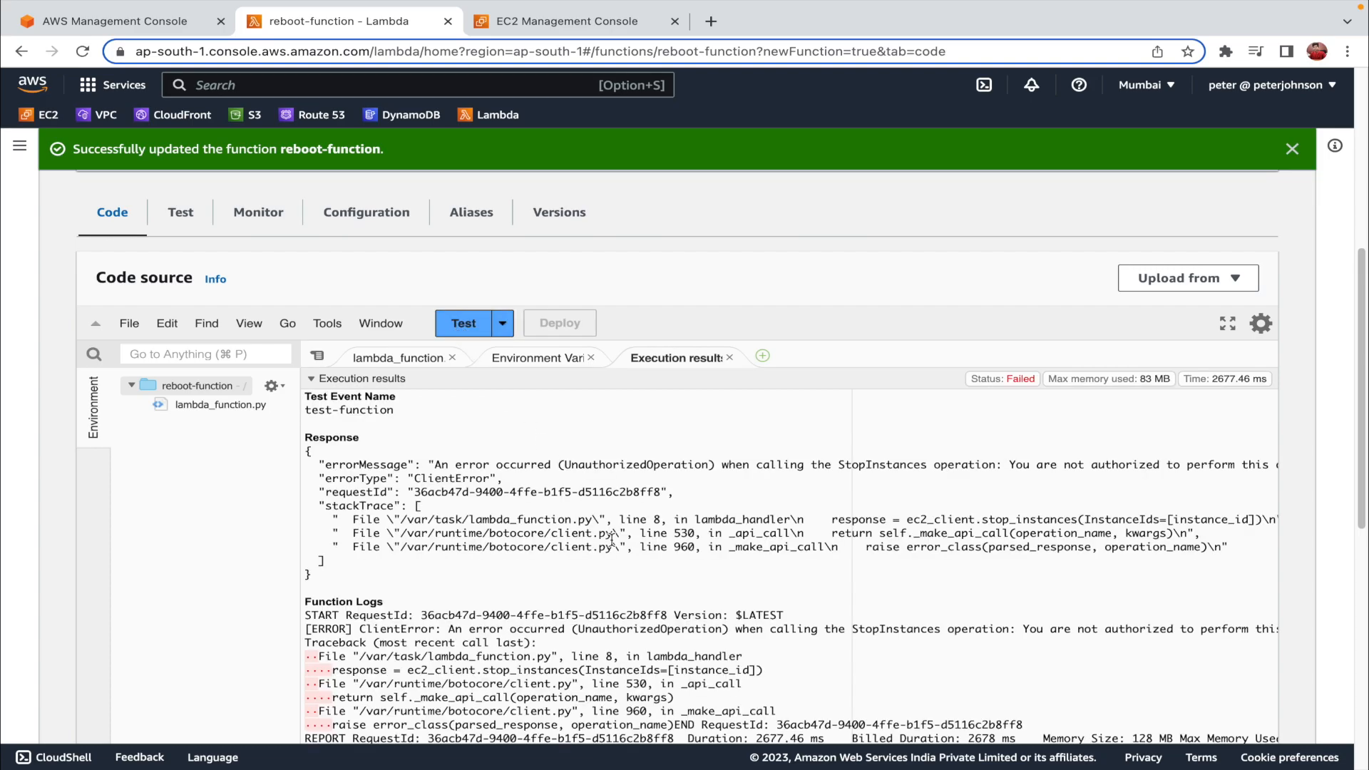
scroll(612, 540, "right", 10)
scroll(611, 540, "left", 8)
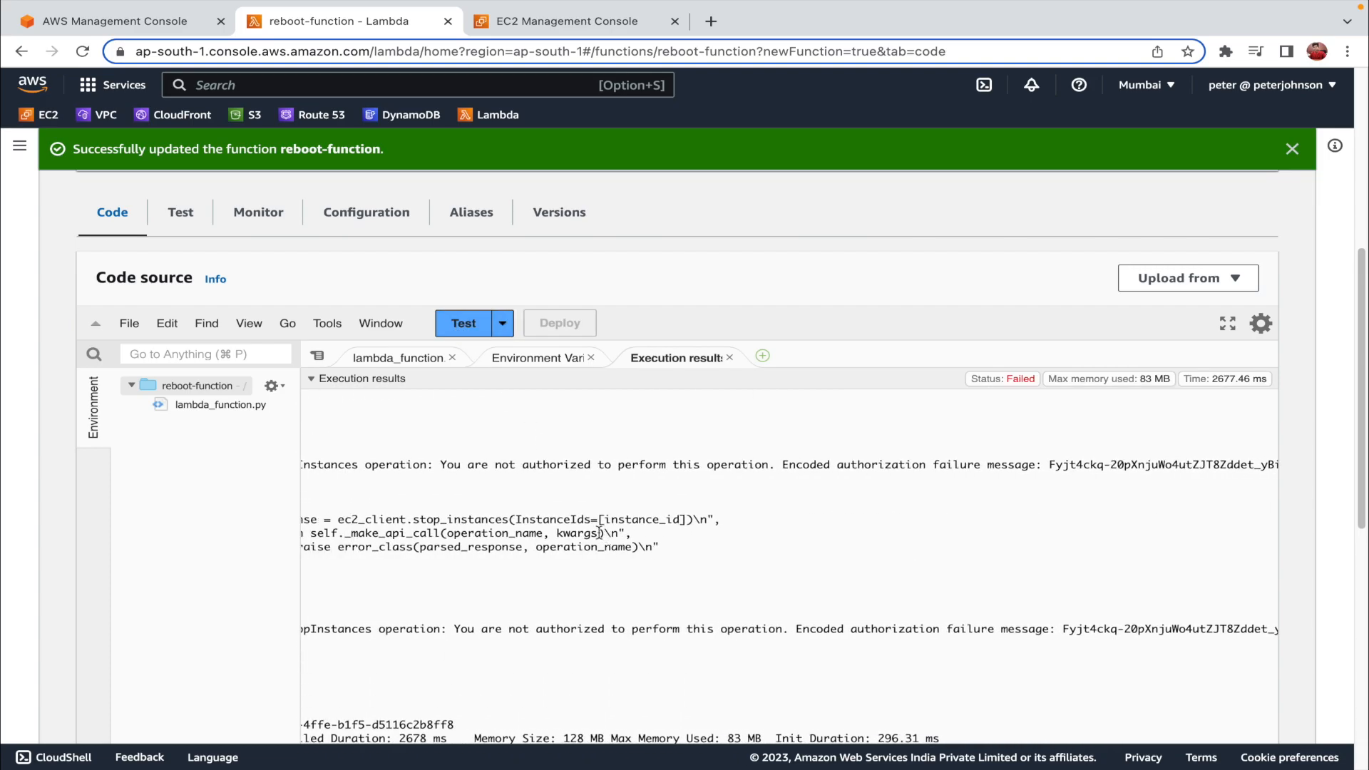
left_click_drag(441, 464, 761, 468)
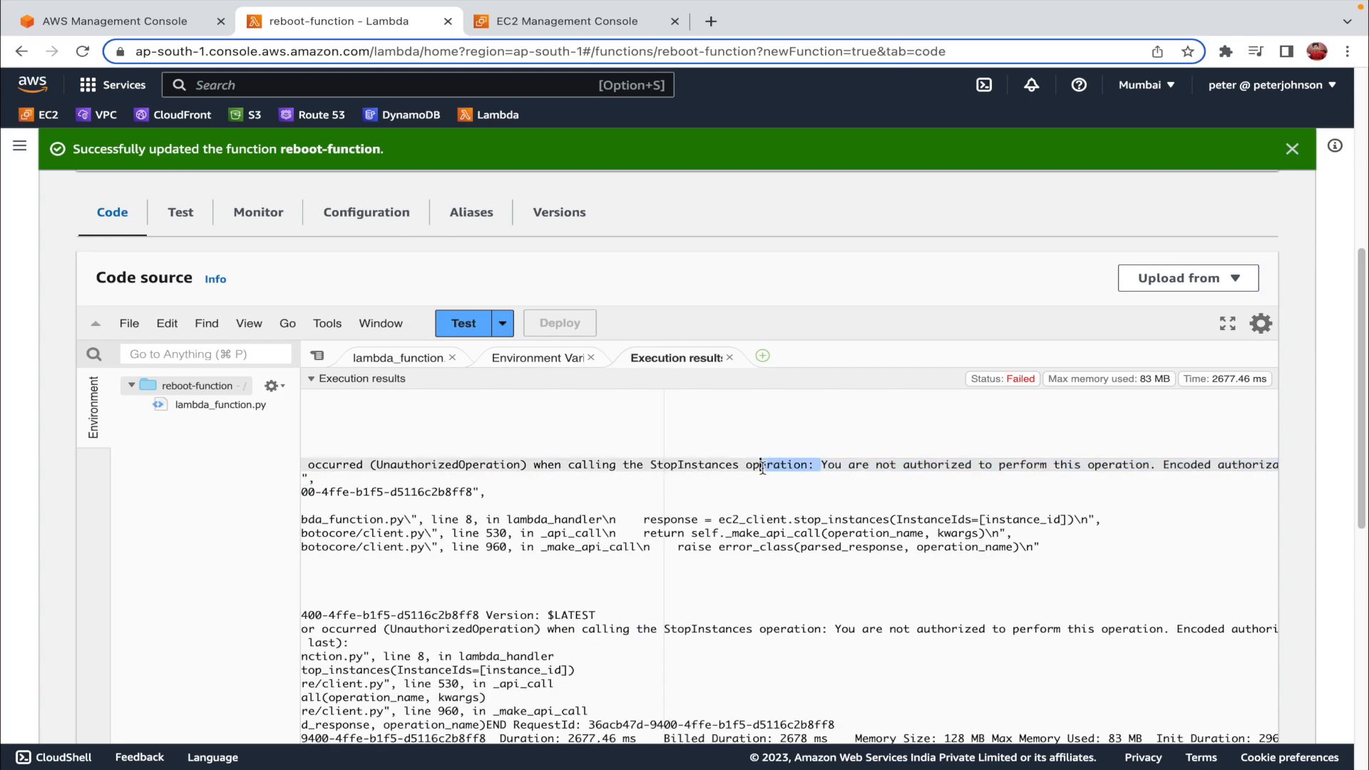
left_click(762, 491)
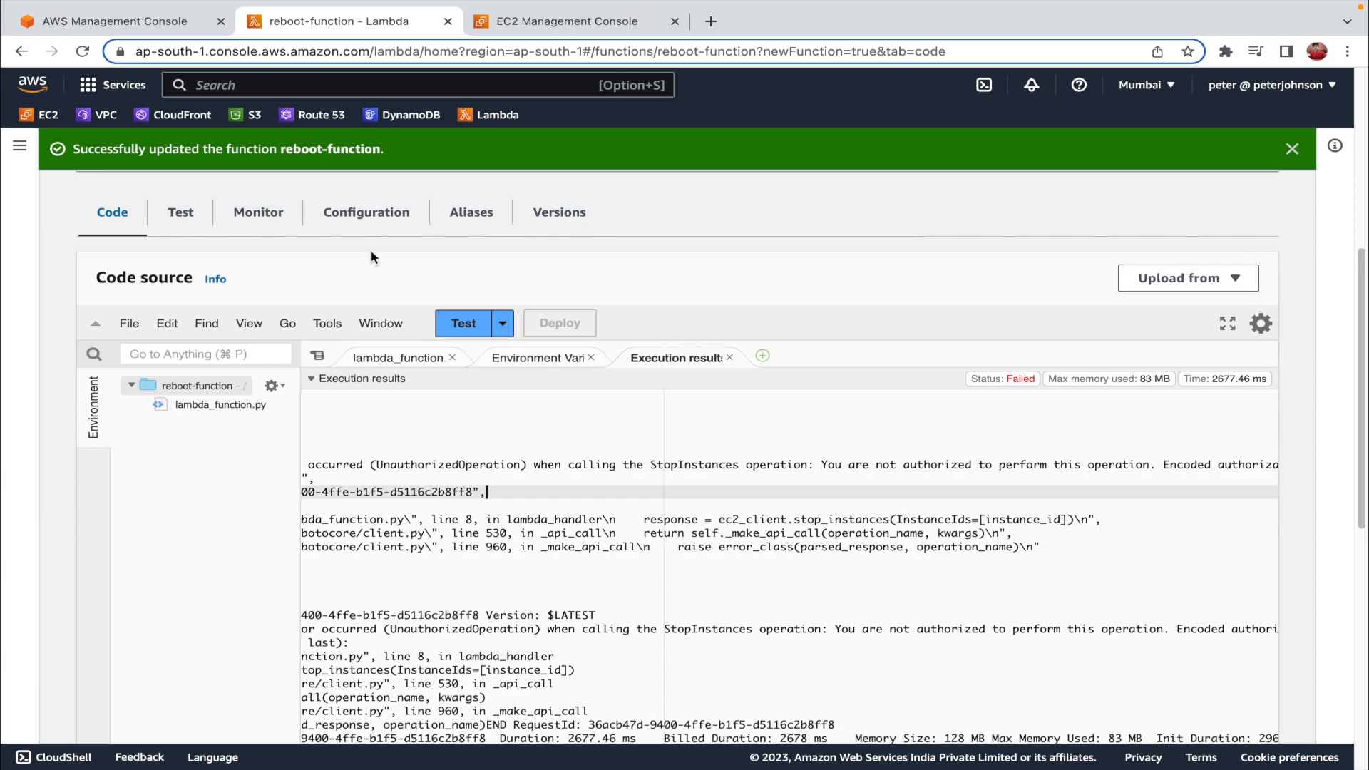
Open the function's execution role in IAM from its permissions configuration and start attaching policies to the role
left_click(358, 219)
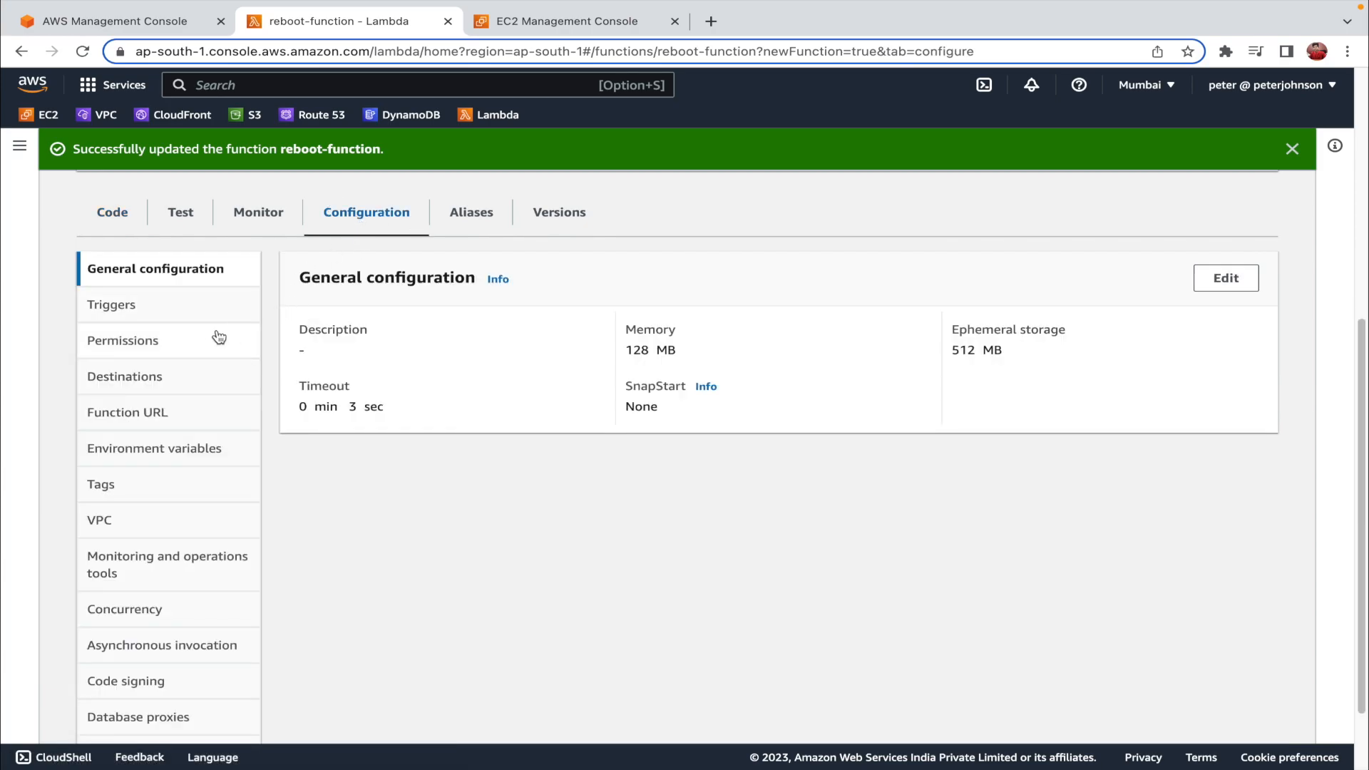
left_click(198, 341)
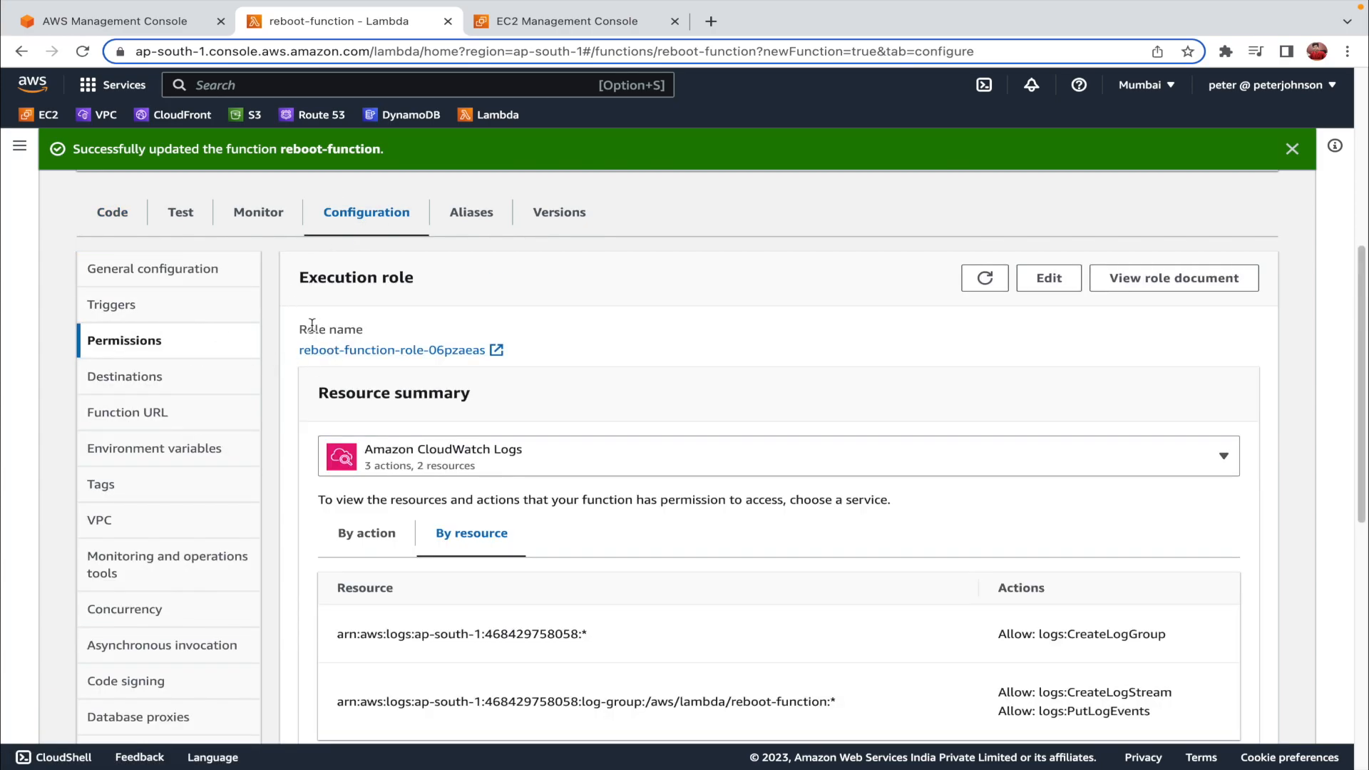
left_click(404, 351)
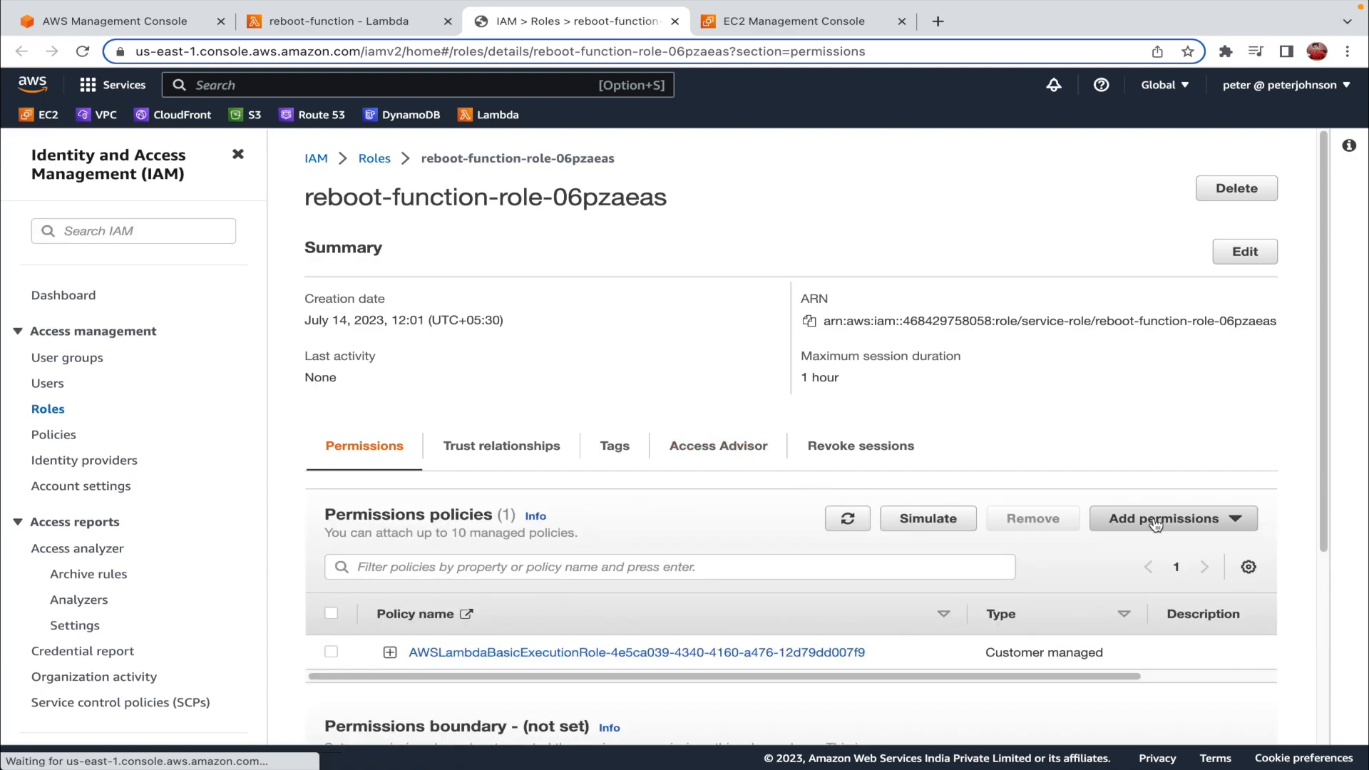
left_click(1159, 518)
left_click(1159, 546)
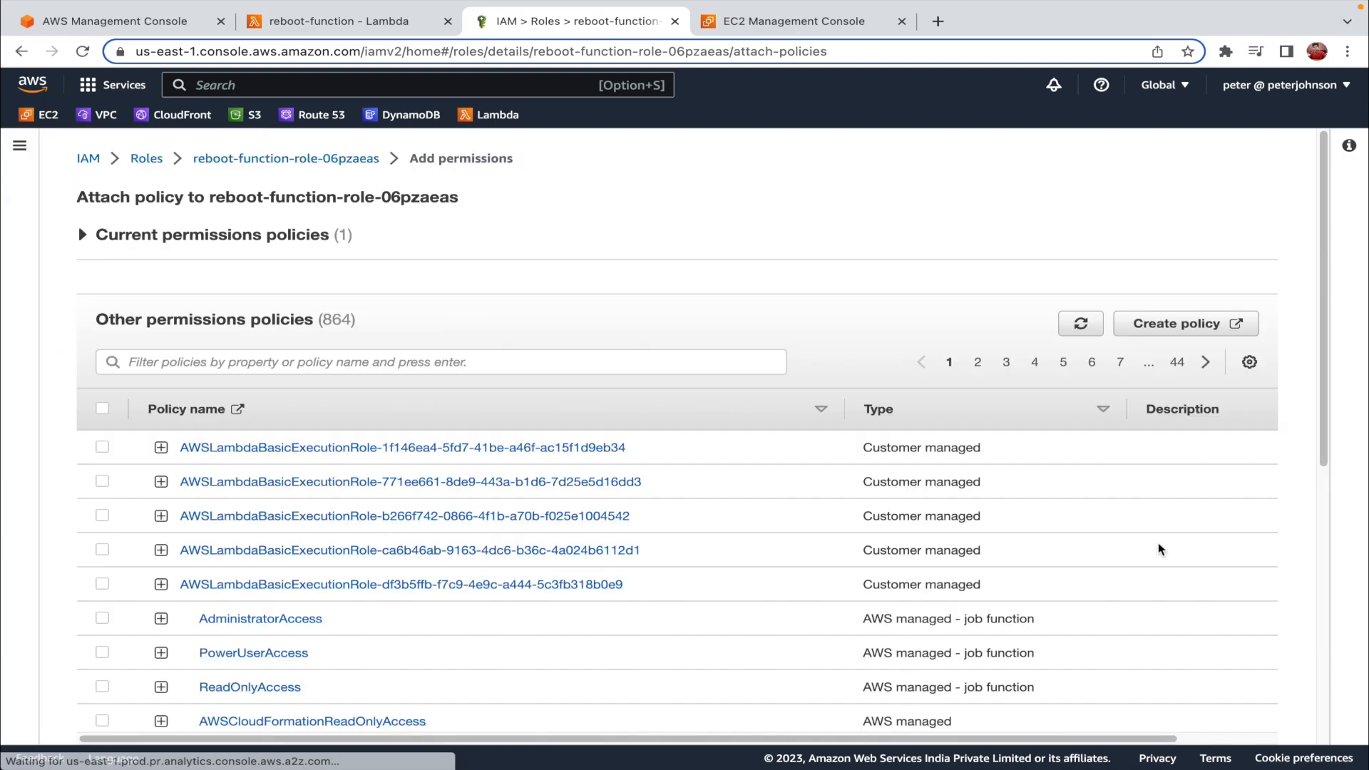
Filter the permissions policies by "ec2" and attach AmazonEC2FullAccess to the execution role
left_click(548, 365)
type("ec")
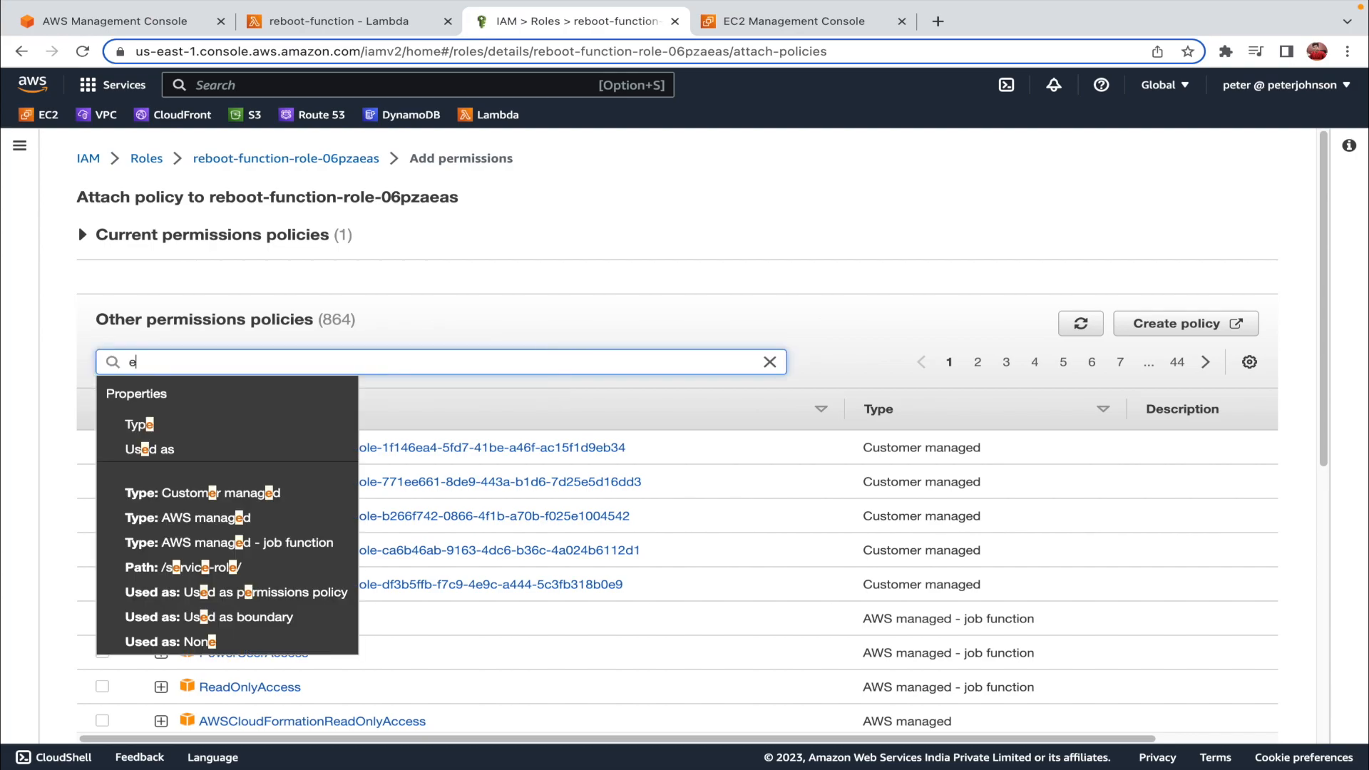
key("BackSpace")
key("BackSpace")
type("ec2")
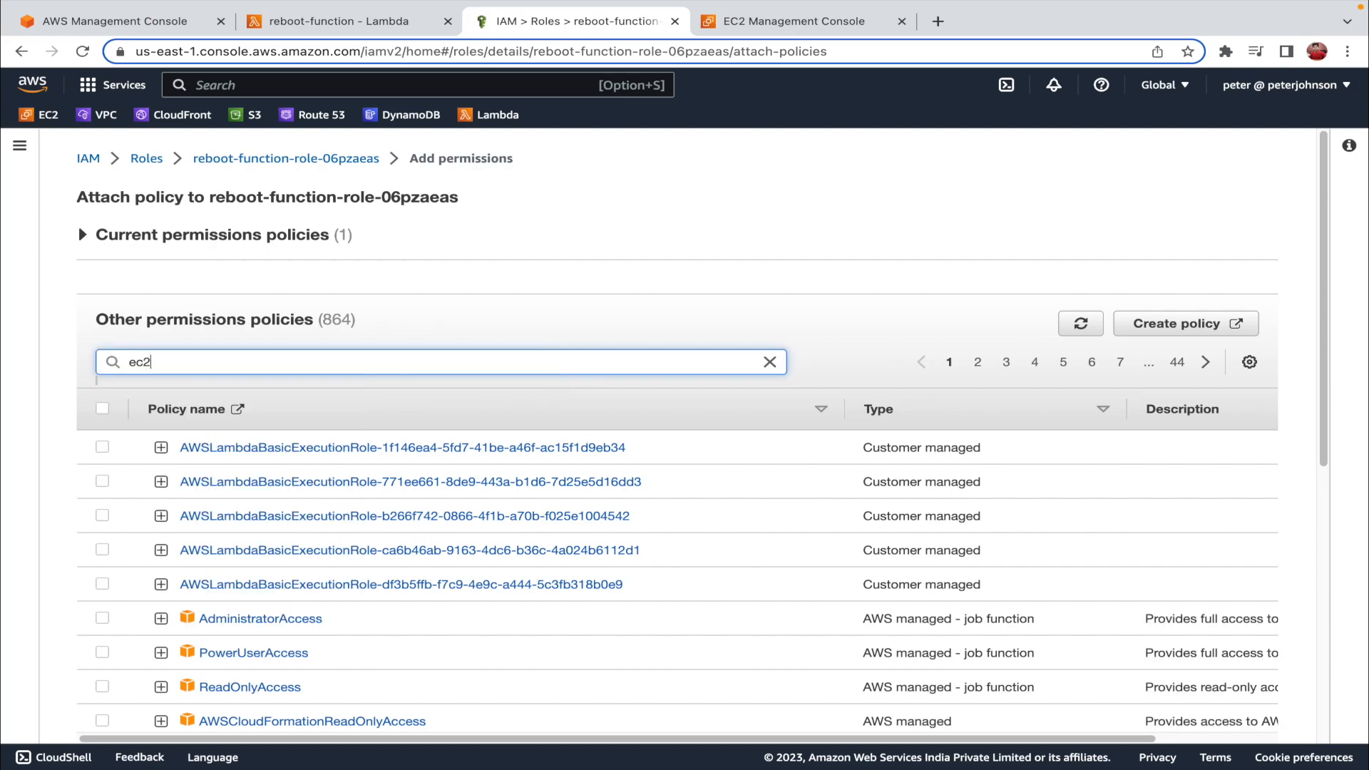
key("Return")
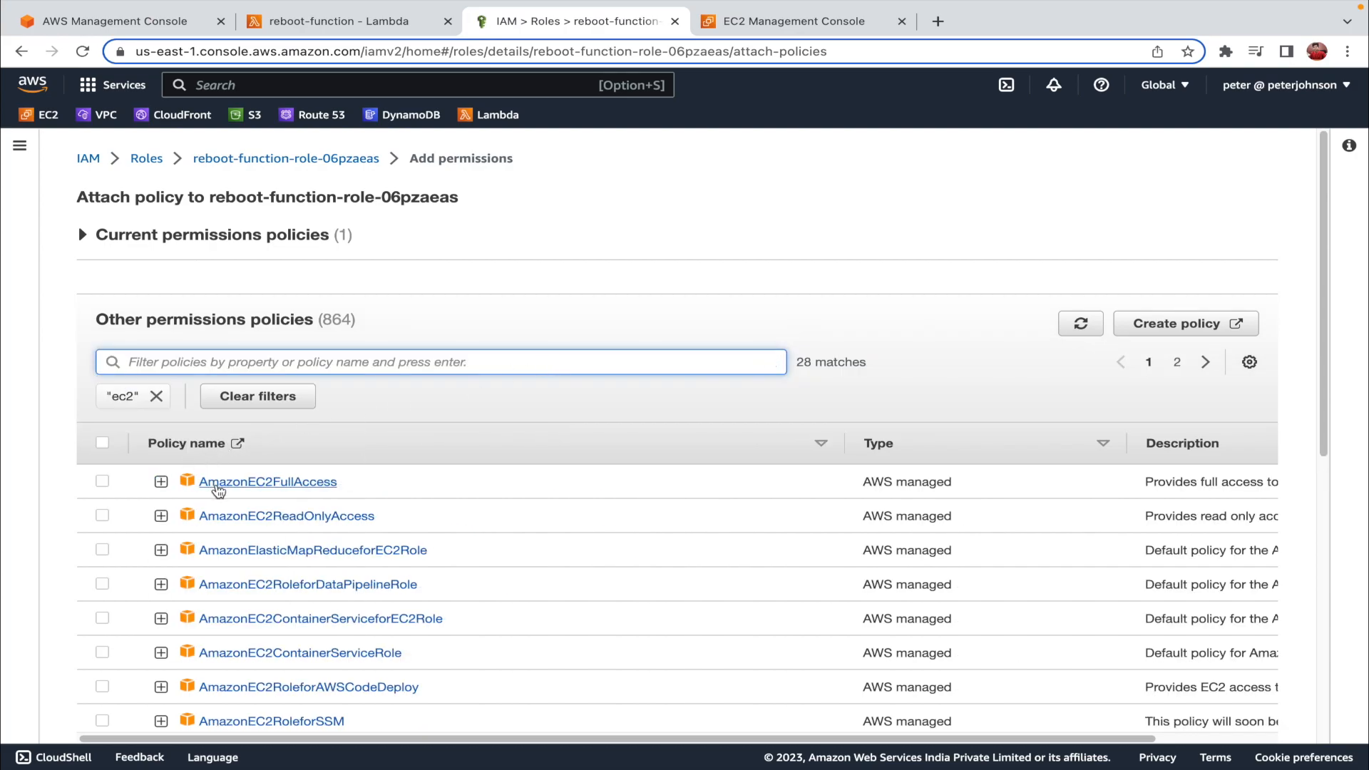
left_click(102, 481)
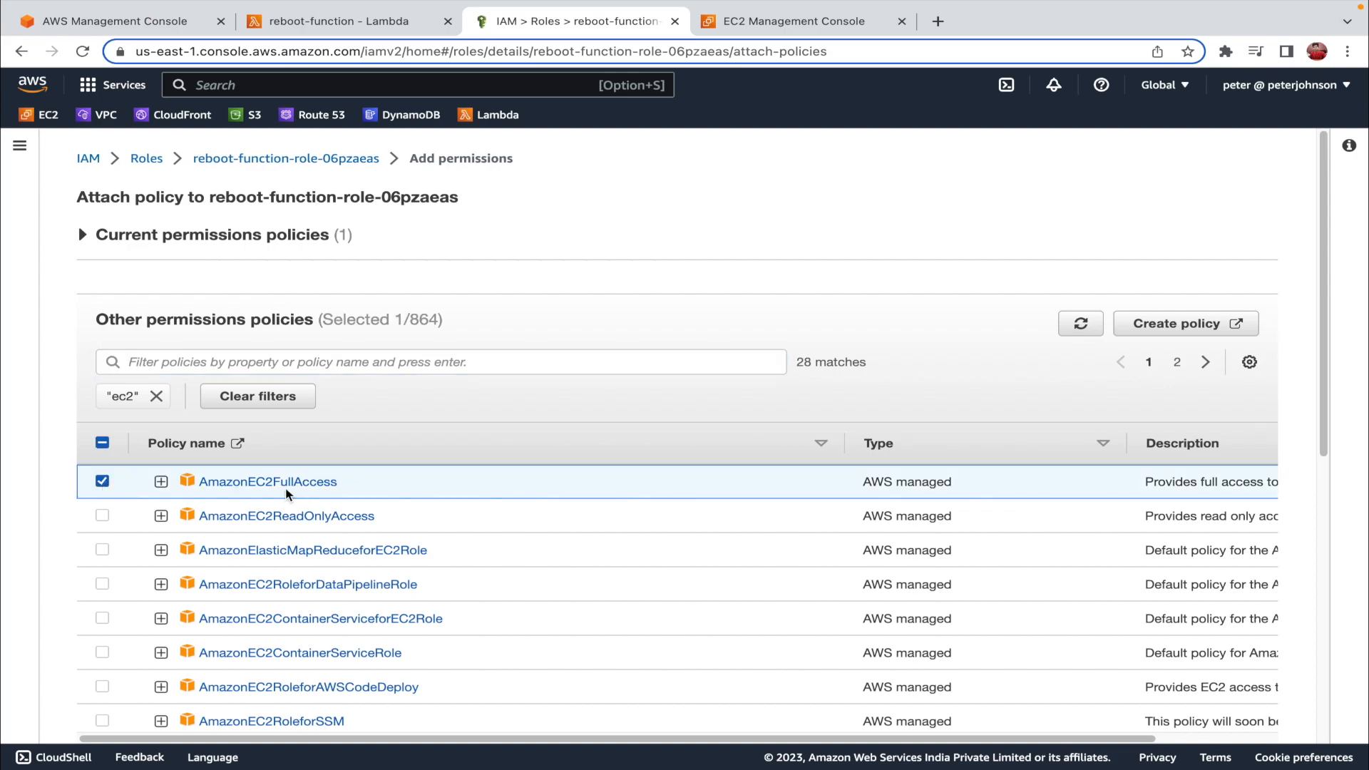
scroll(513, 476, "down", 8)
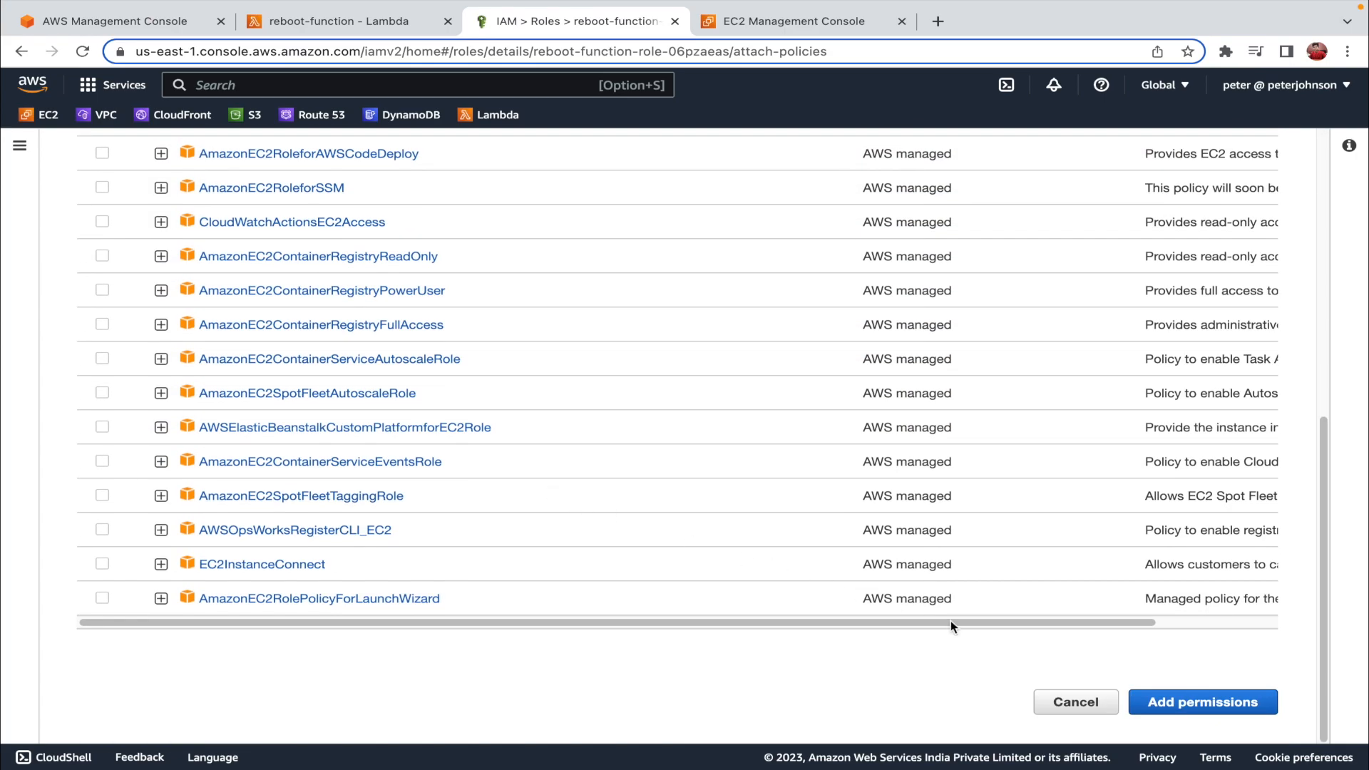
left_click(1186, 706)
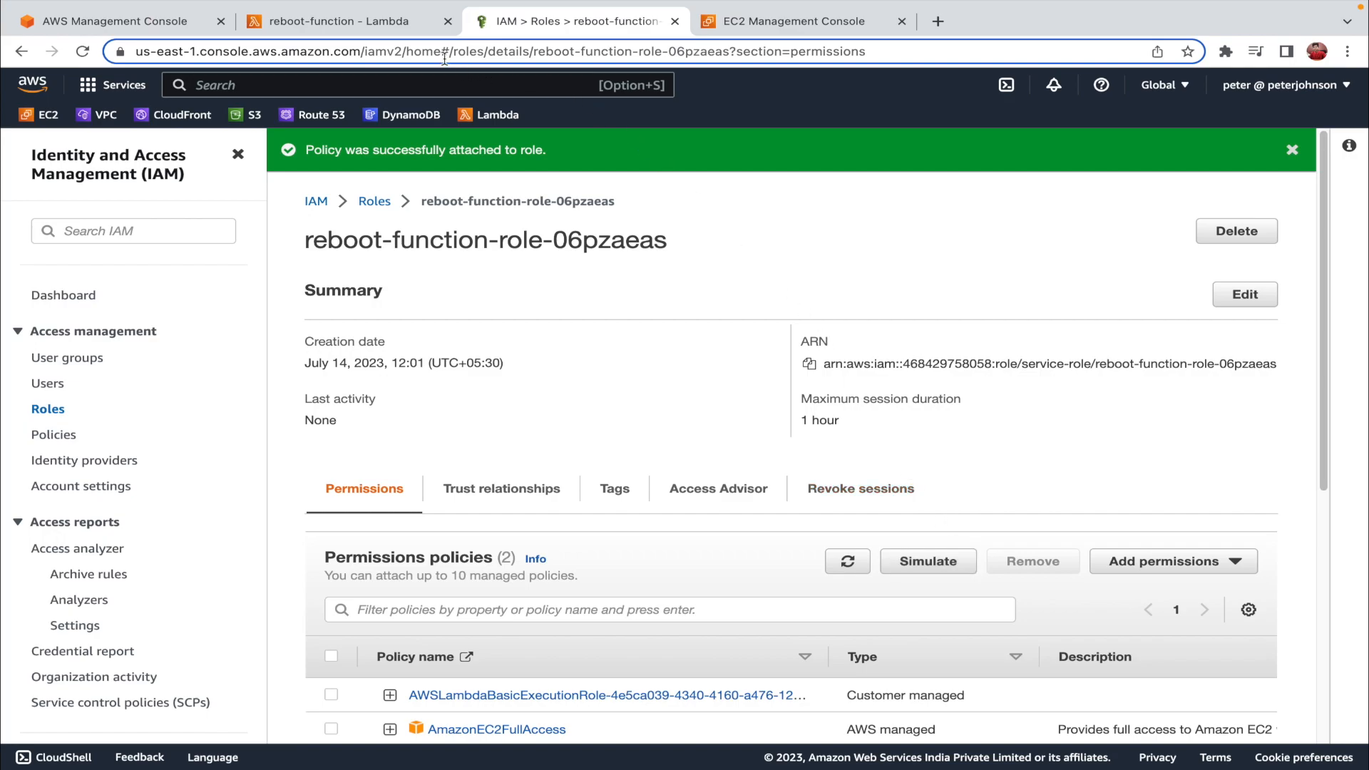
Refresh the execution role's permissions in Lambda, rerun the test-function event and examine the StoppingInstances entry in the function logs
left_click(390, 28)
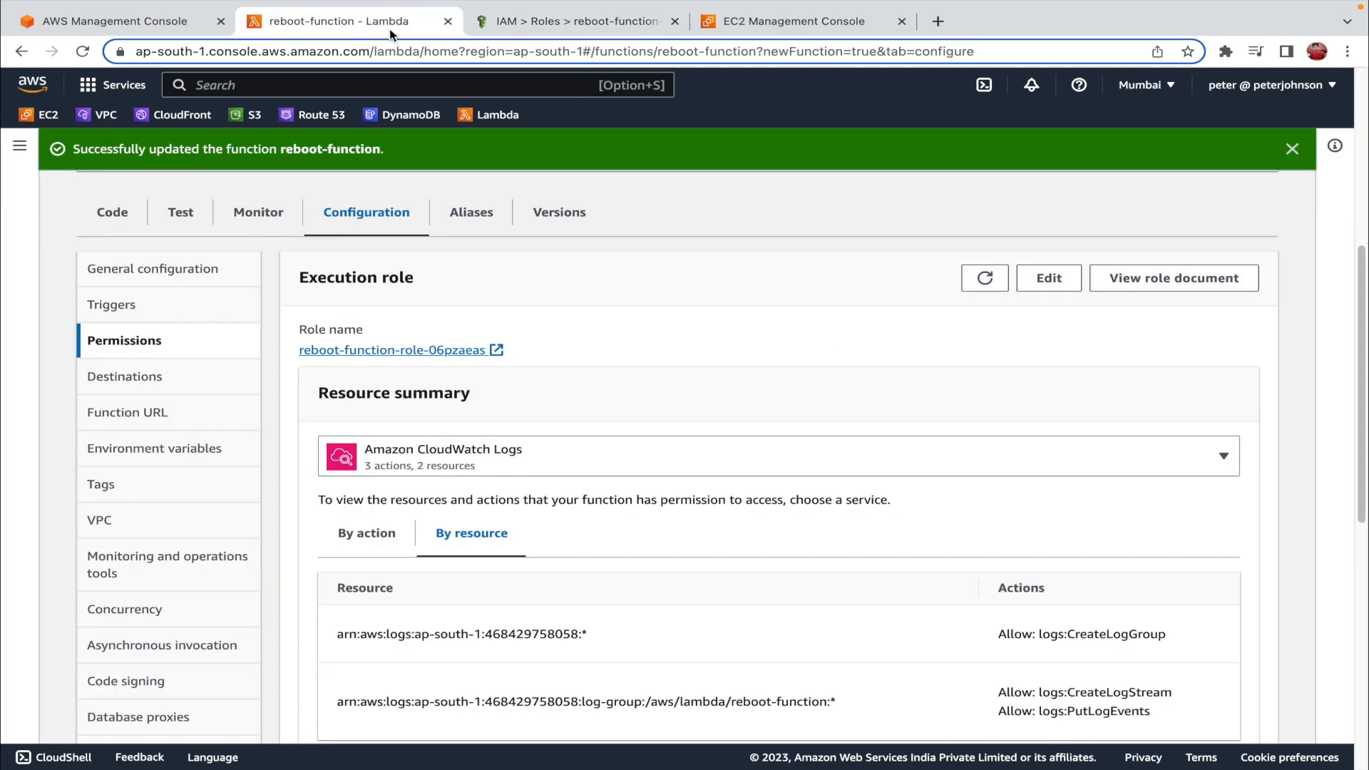
left_click(989, 279)
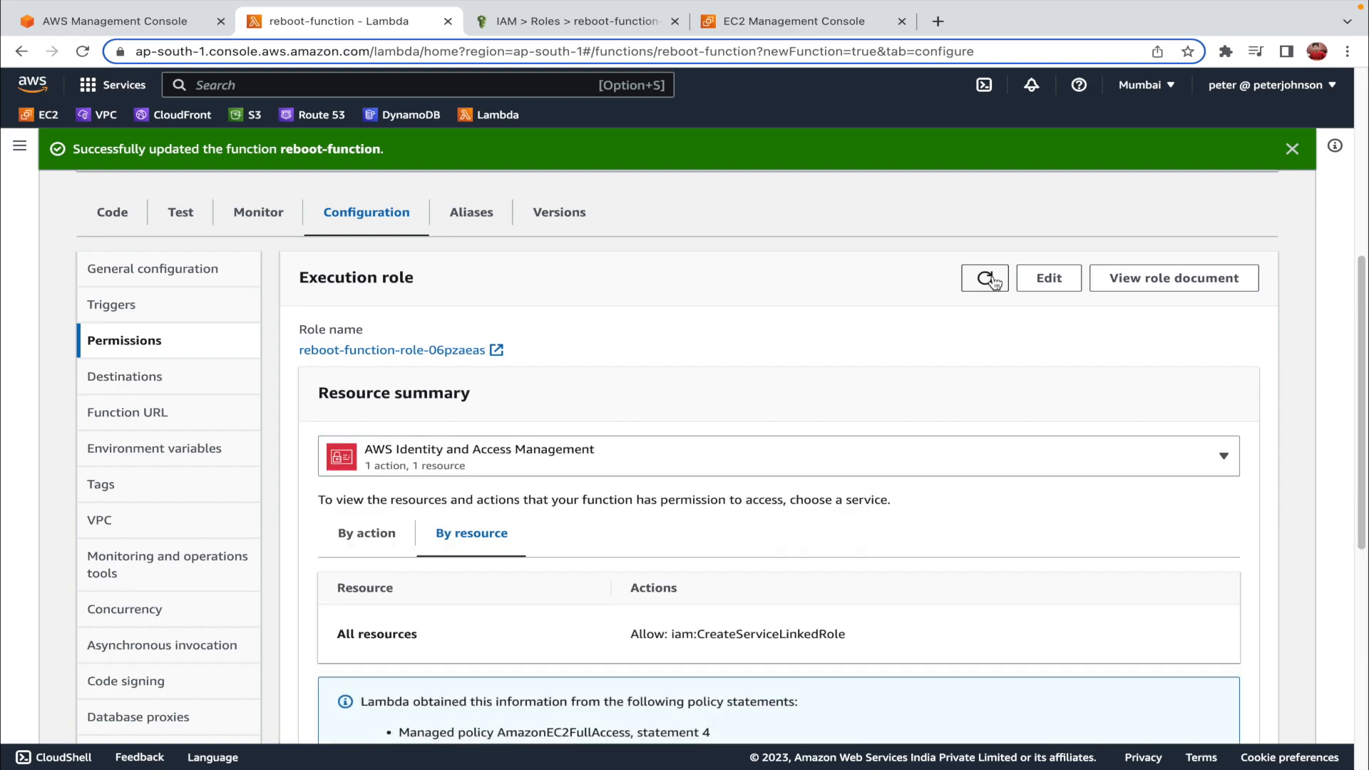
left_click(113, 212)
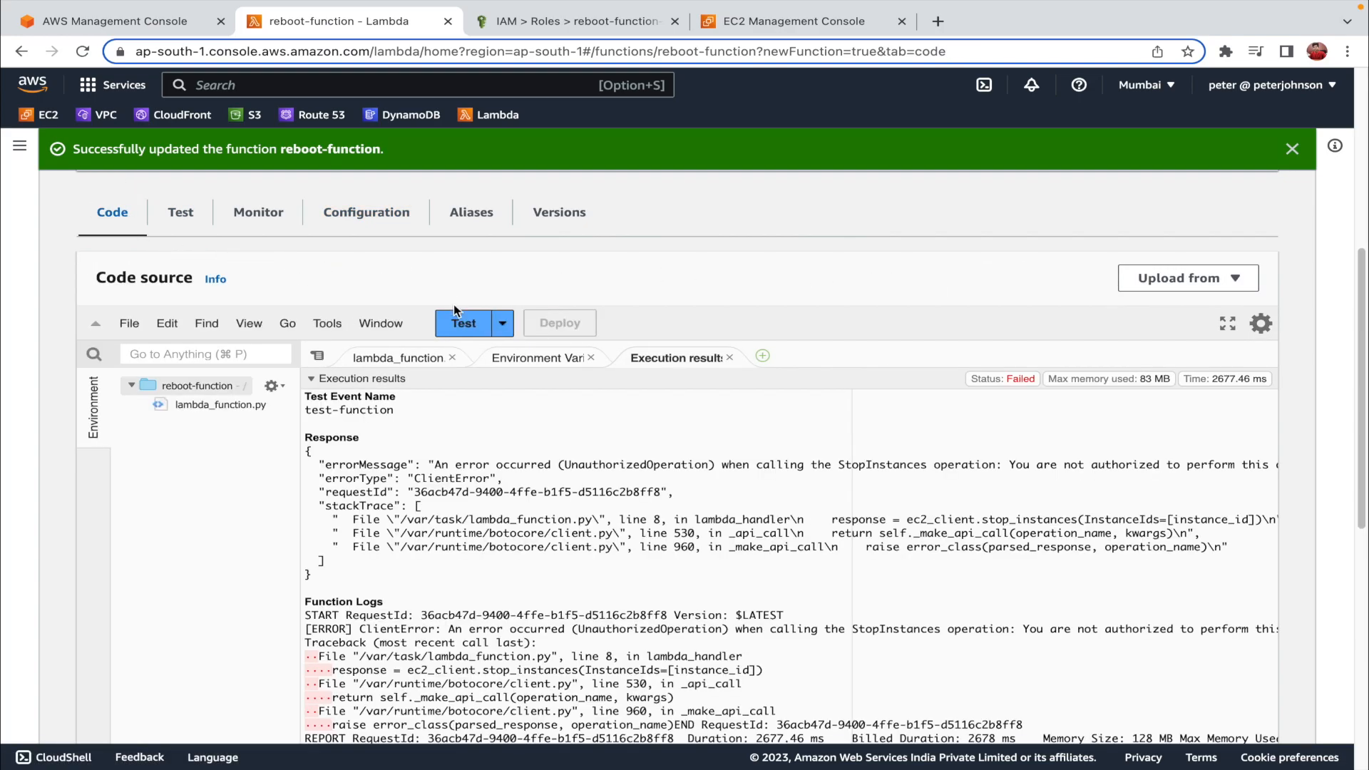
left_click(463, 324)
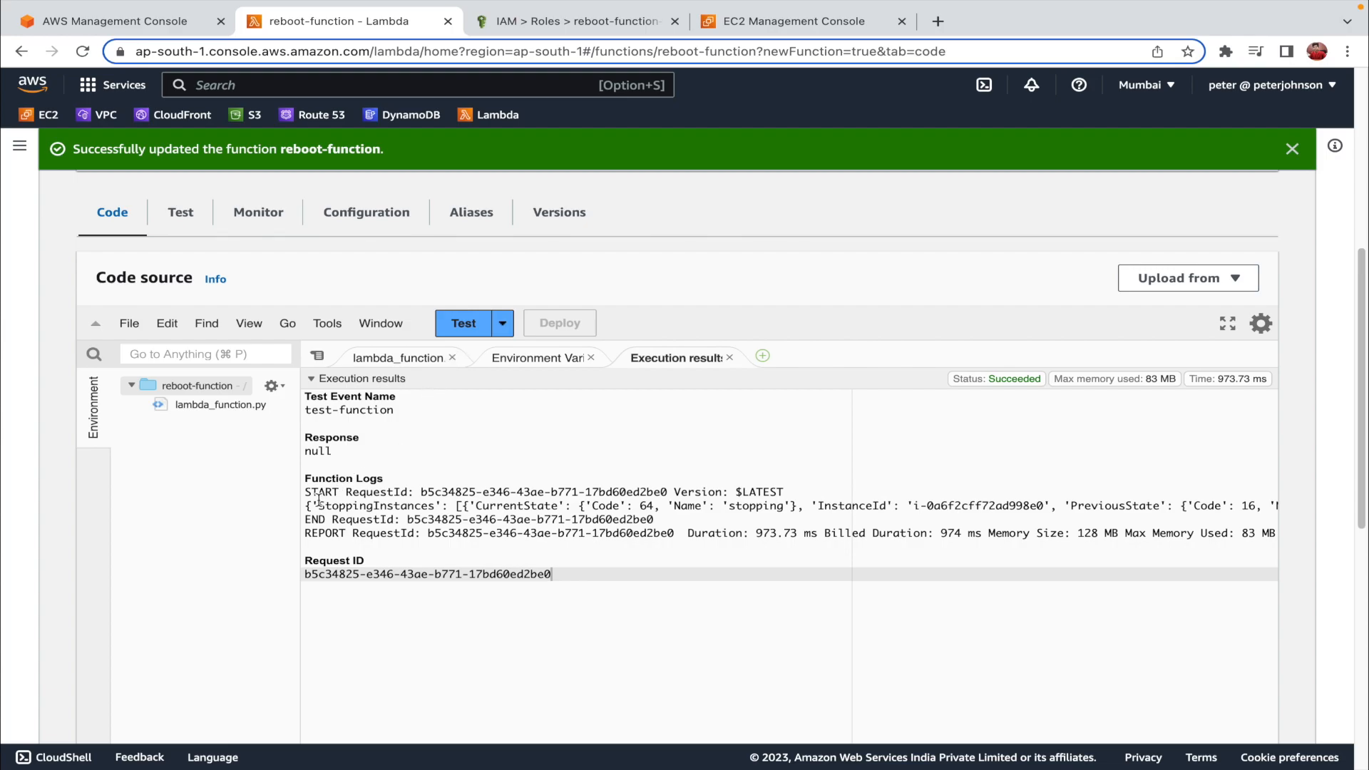
left_click_drag(314, 508, 456, 508)
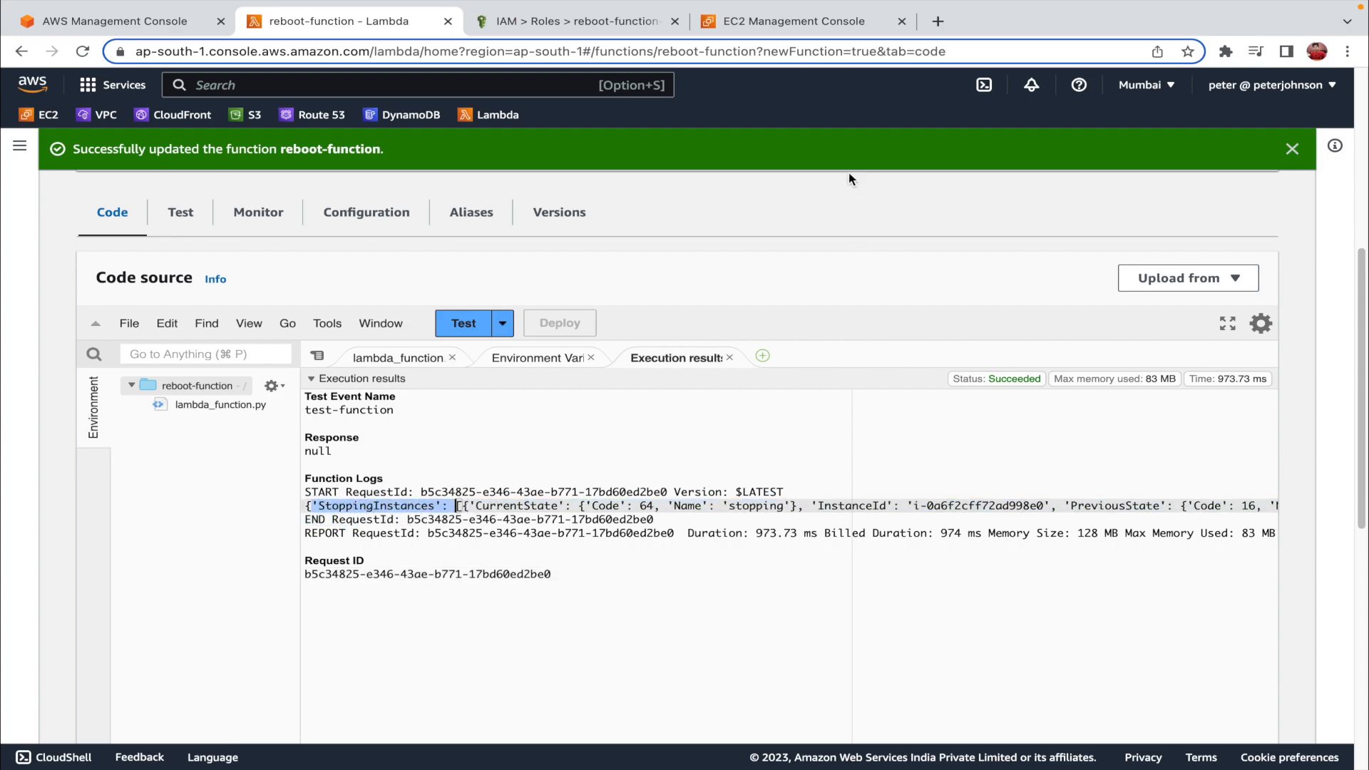
Refresh the instance list in the EC2 console to check test-EC2's state and return to the Lambda function
left_click(799, 27)
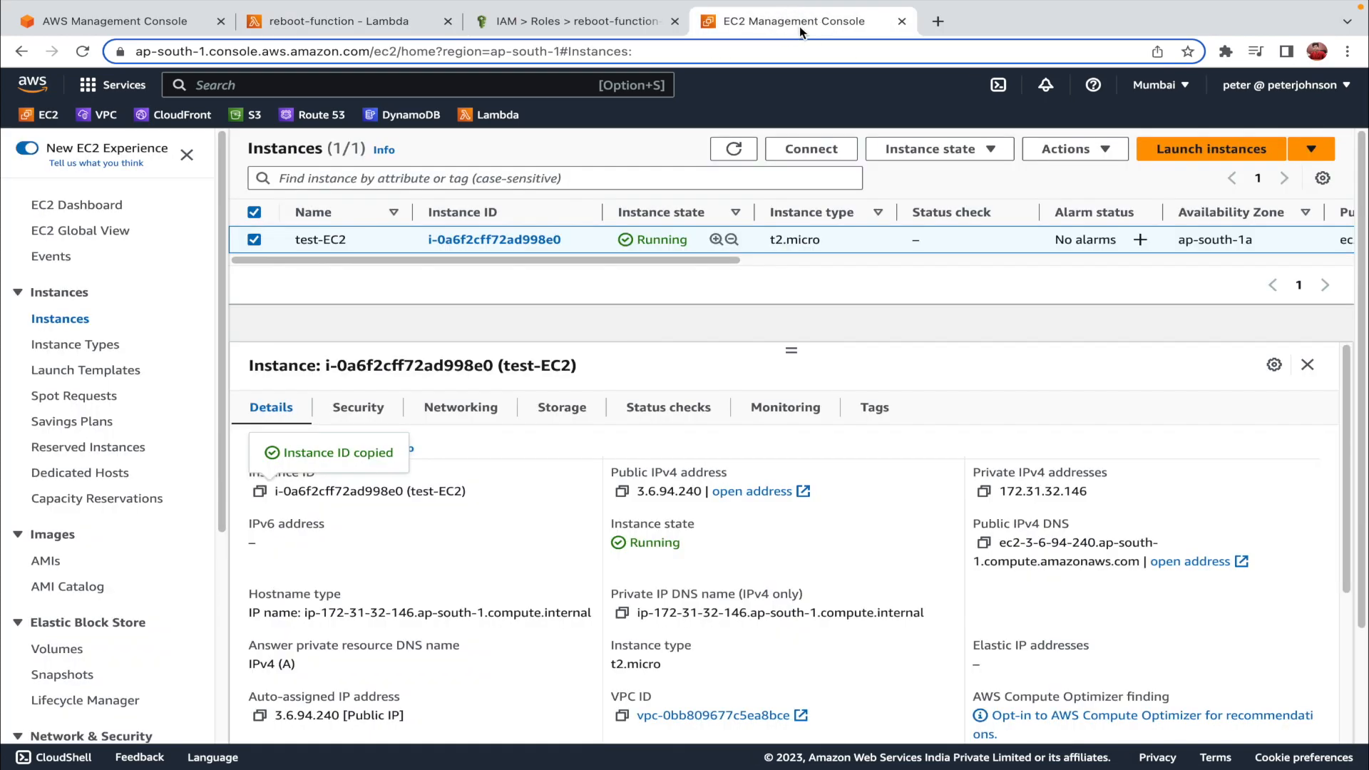
left_click(733, 150)
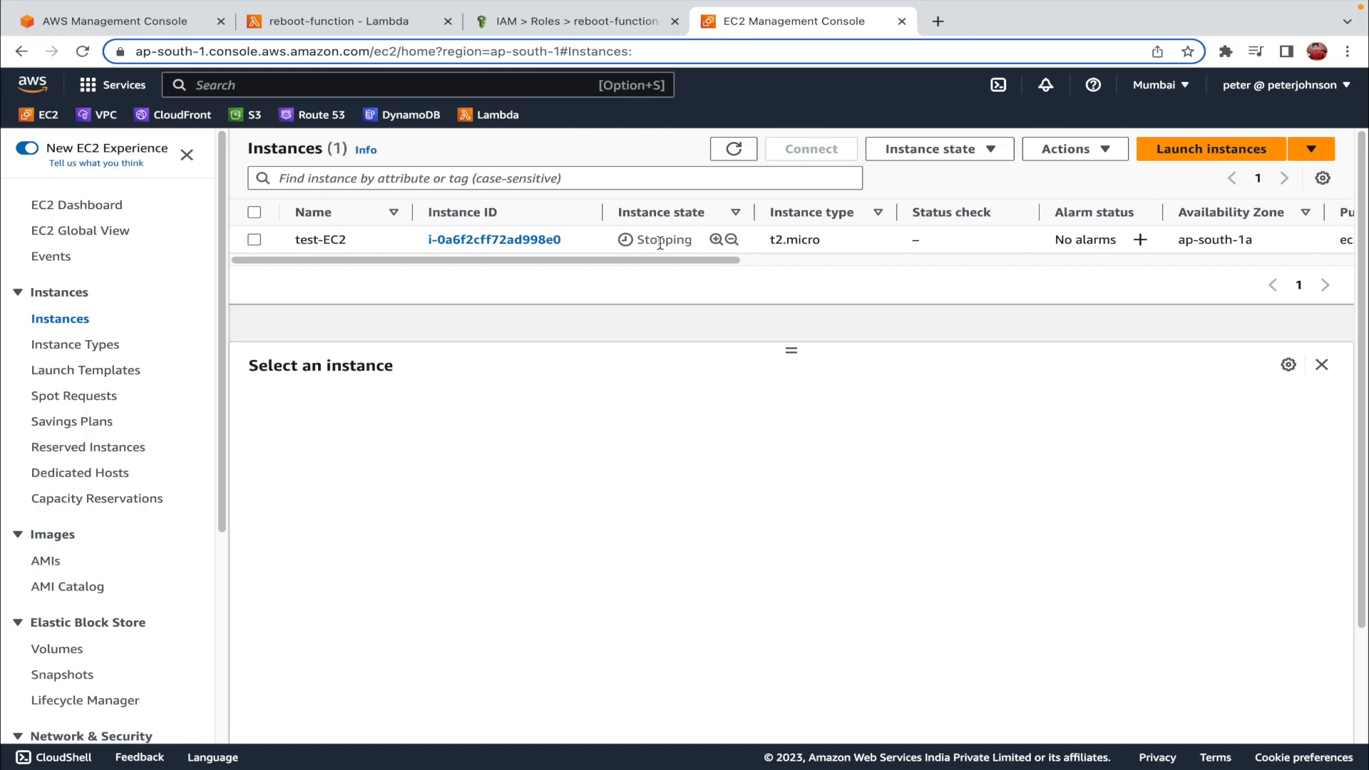
left_click(360, 24)
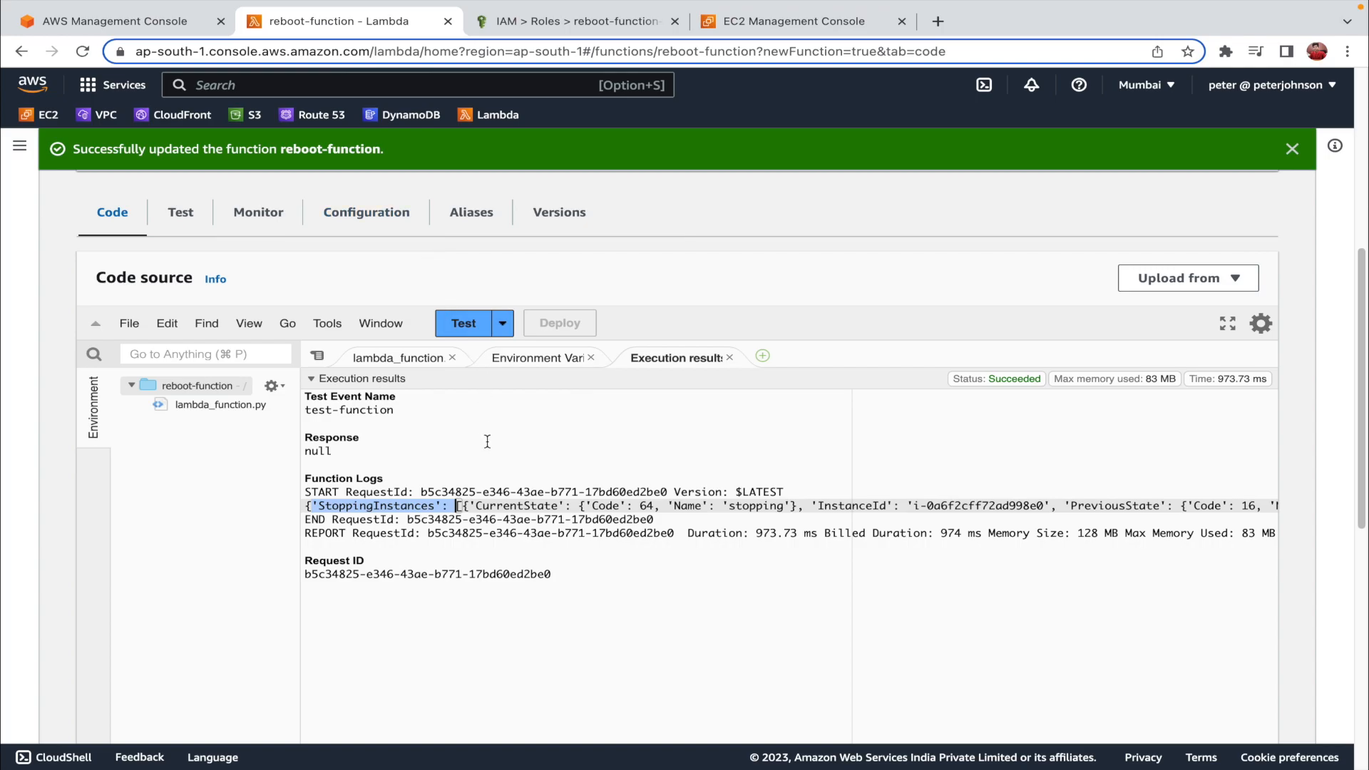
Change the stop_instances call on line 8 of lambda_function to reboot_instances and deploy the function
left_click(360, 357)
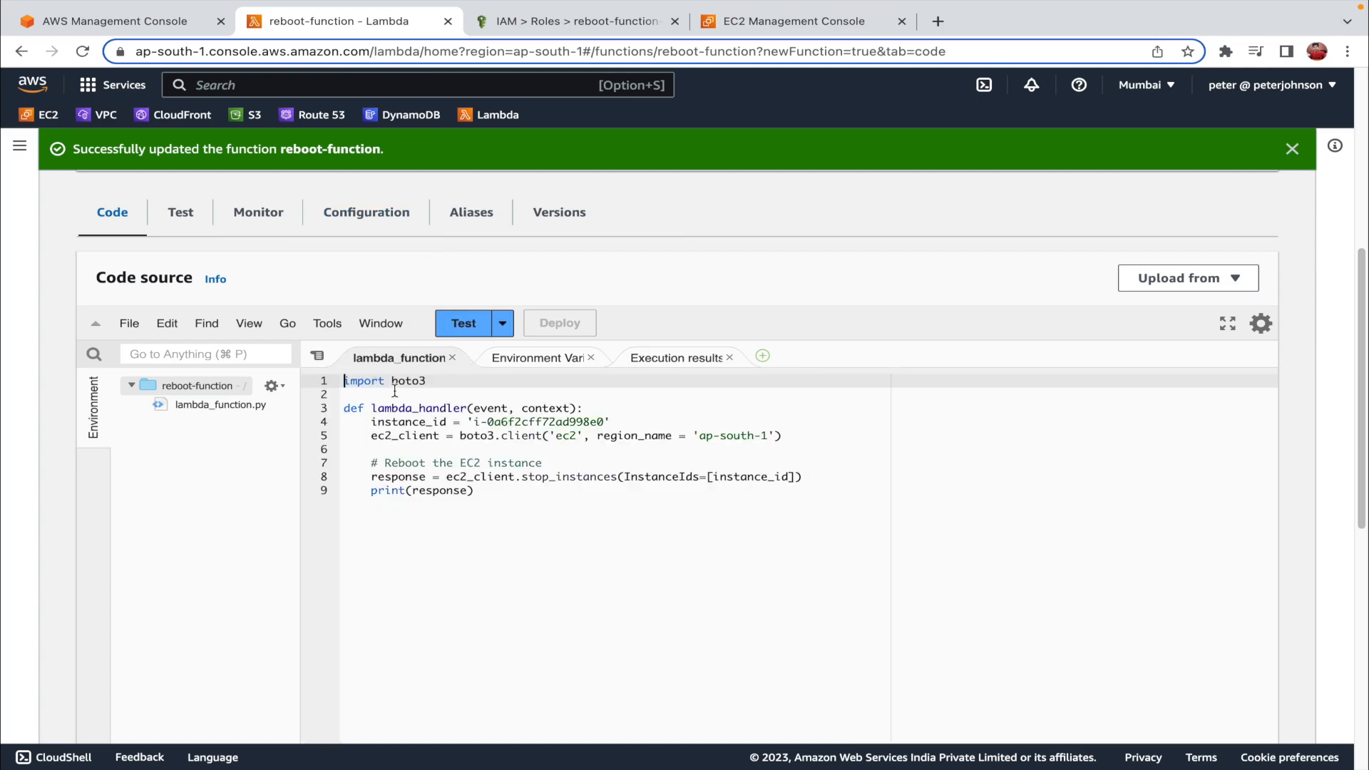
left_click(551, 476)
key("BackSpace")
key("BackSpace")
key("BackSpace")
key("BackSpace")
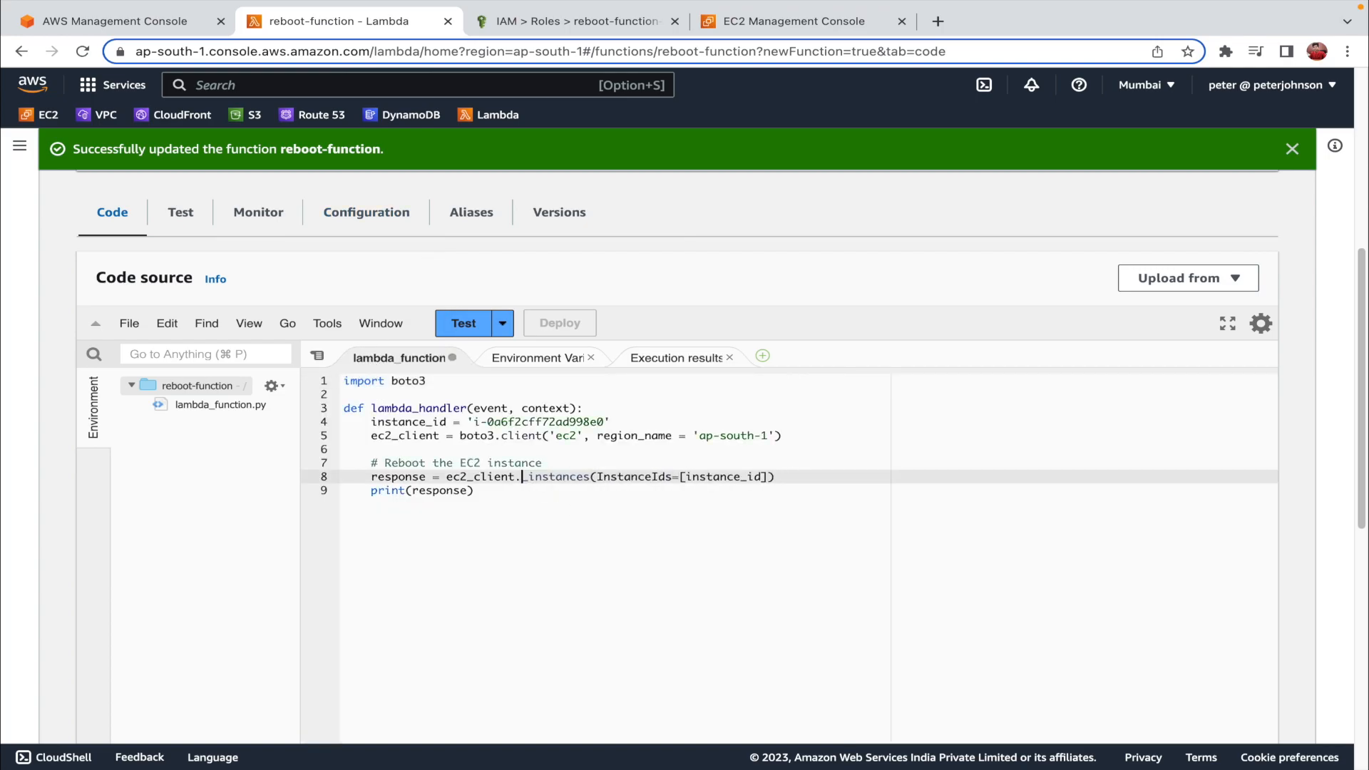
type("re")
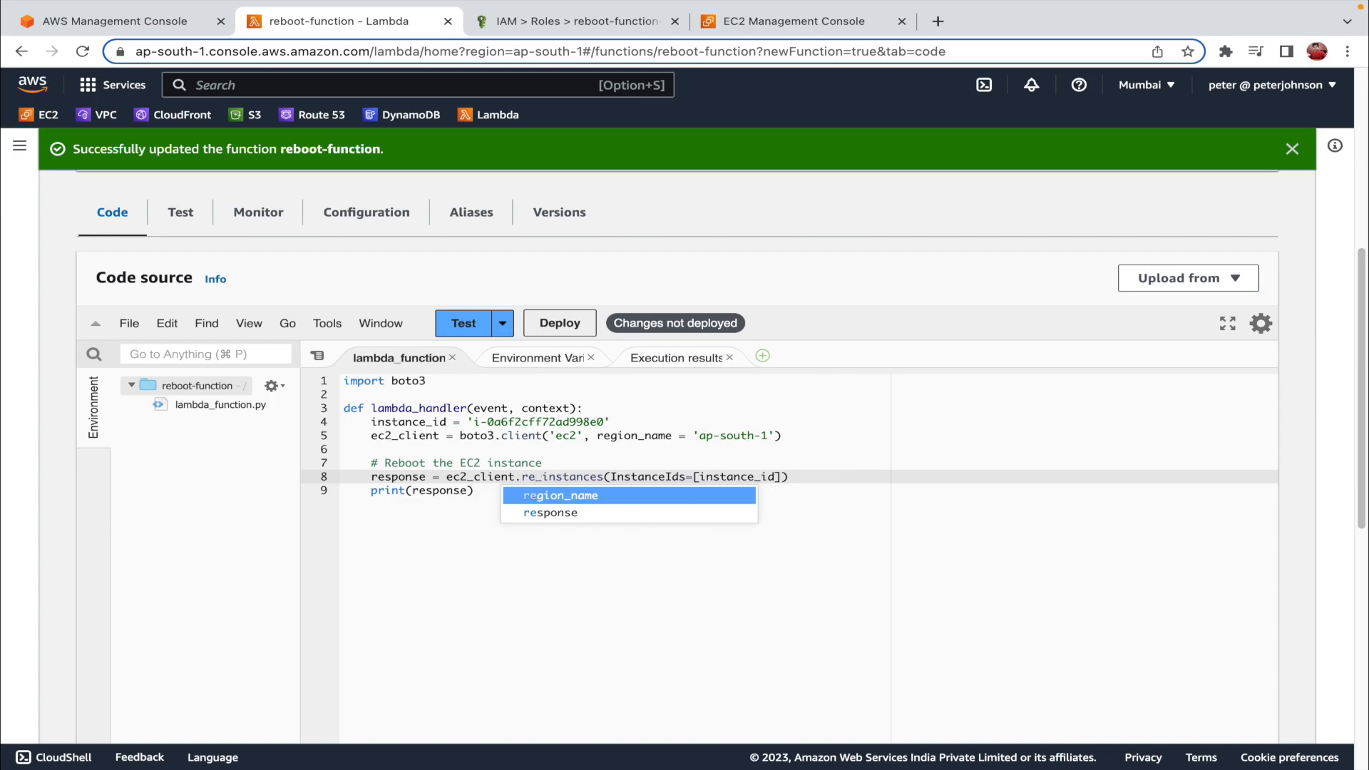
type("boot")
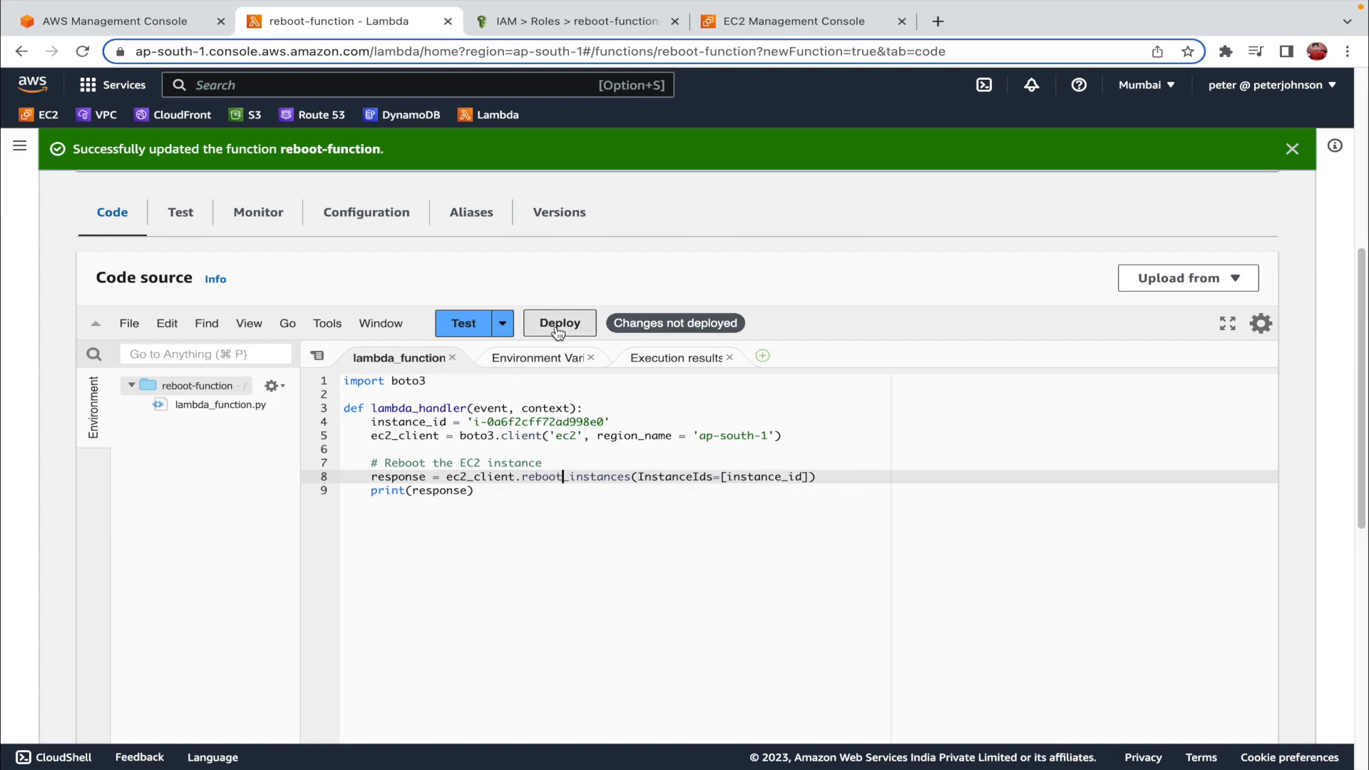
left_click(558, 327)
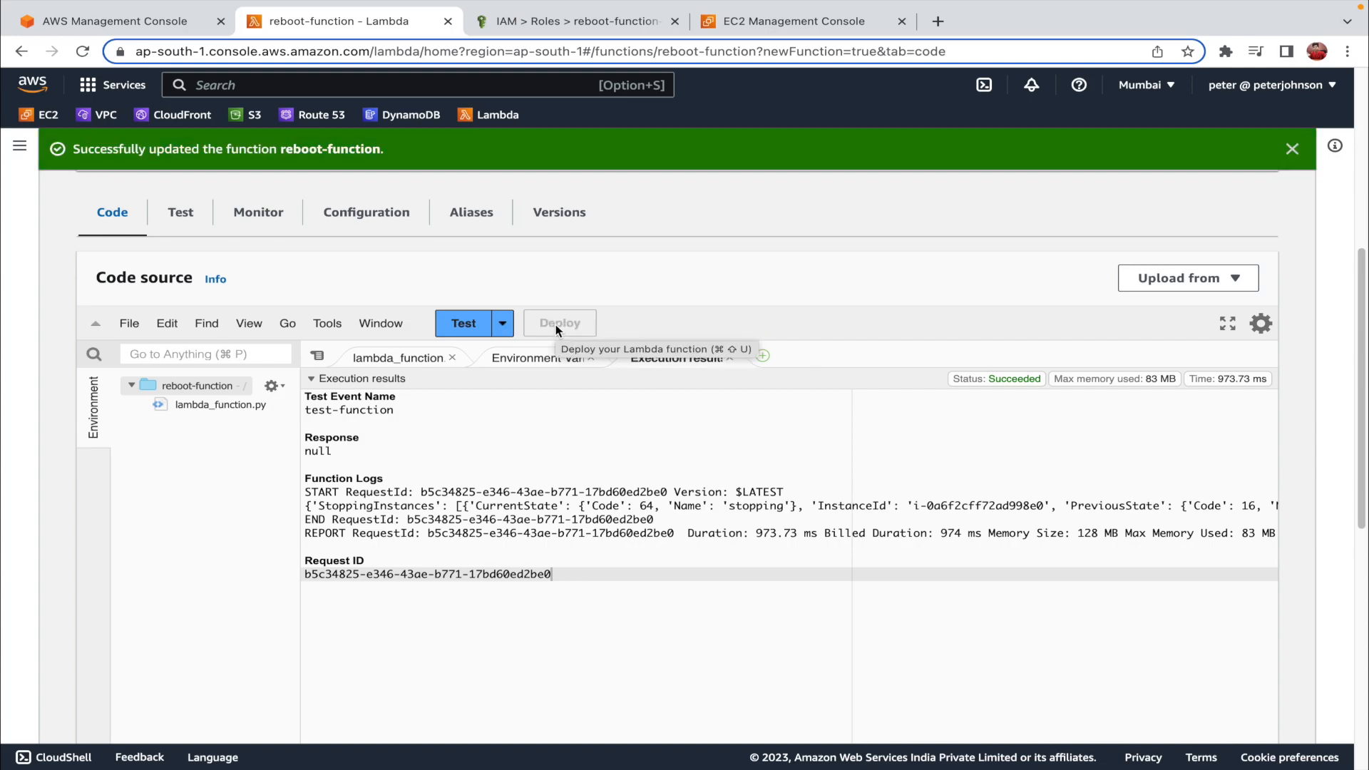
Search the AWS console home for "cloudw" and open the CloudWatch service
left_click(100, 17)
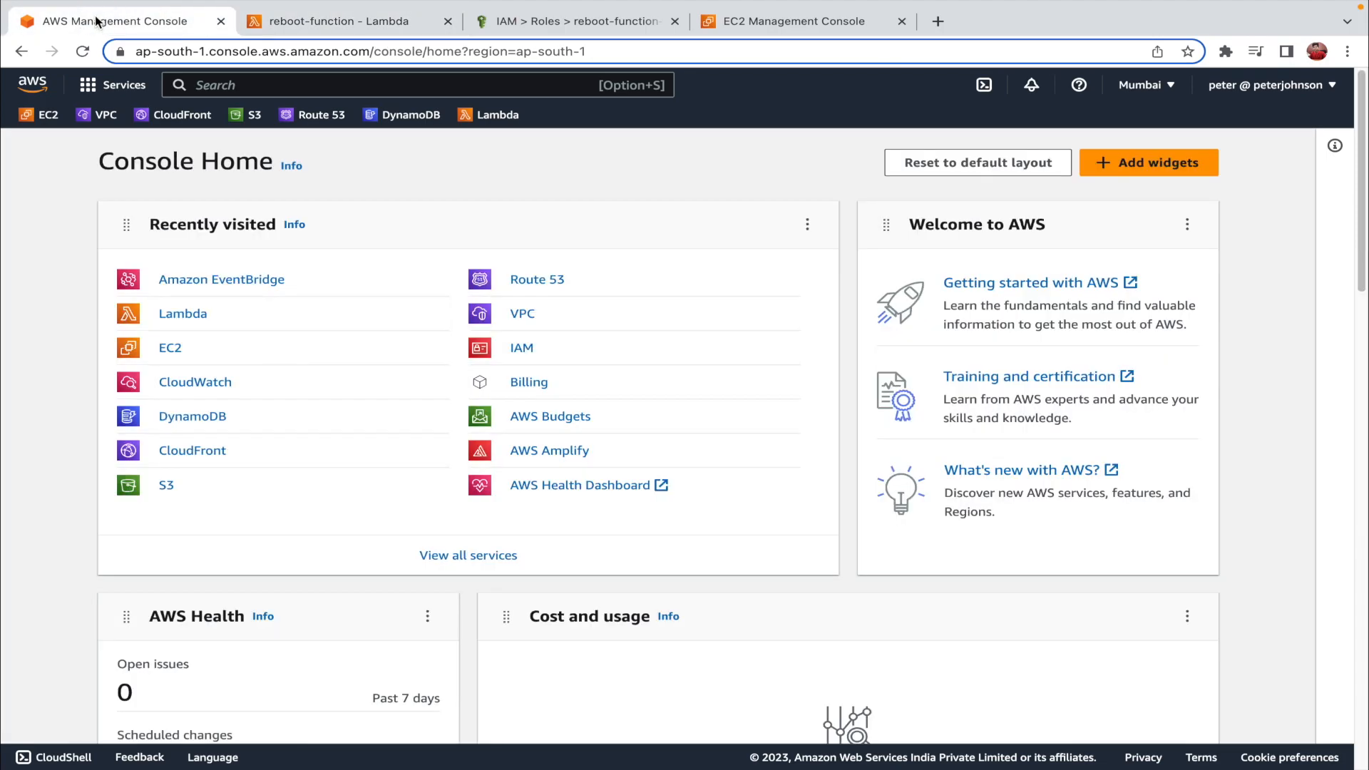
left_click(305, 80)
type("cloudw")
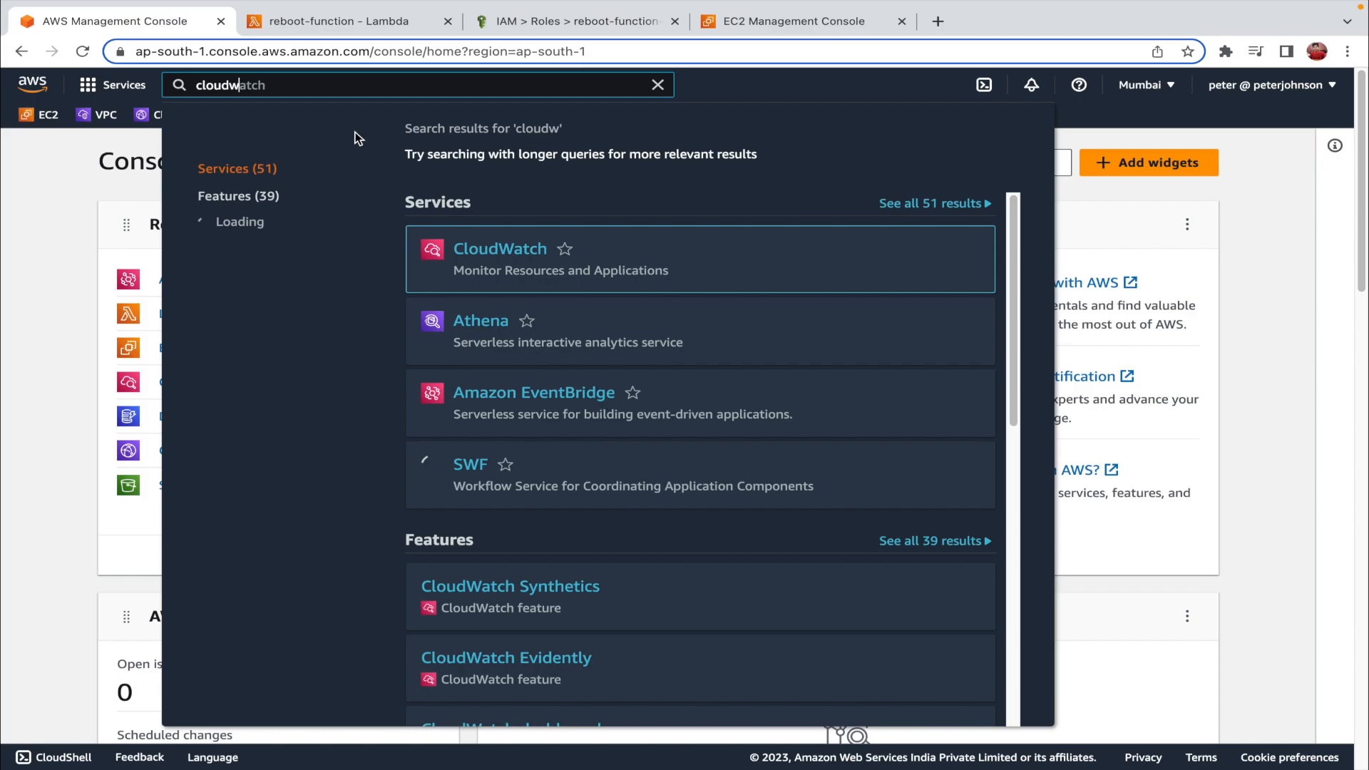
mouse_move(504, 258)
left_click(507, 255)
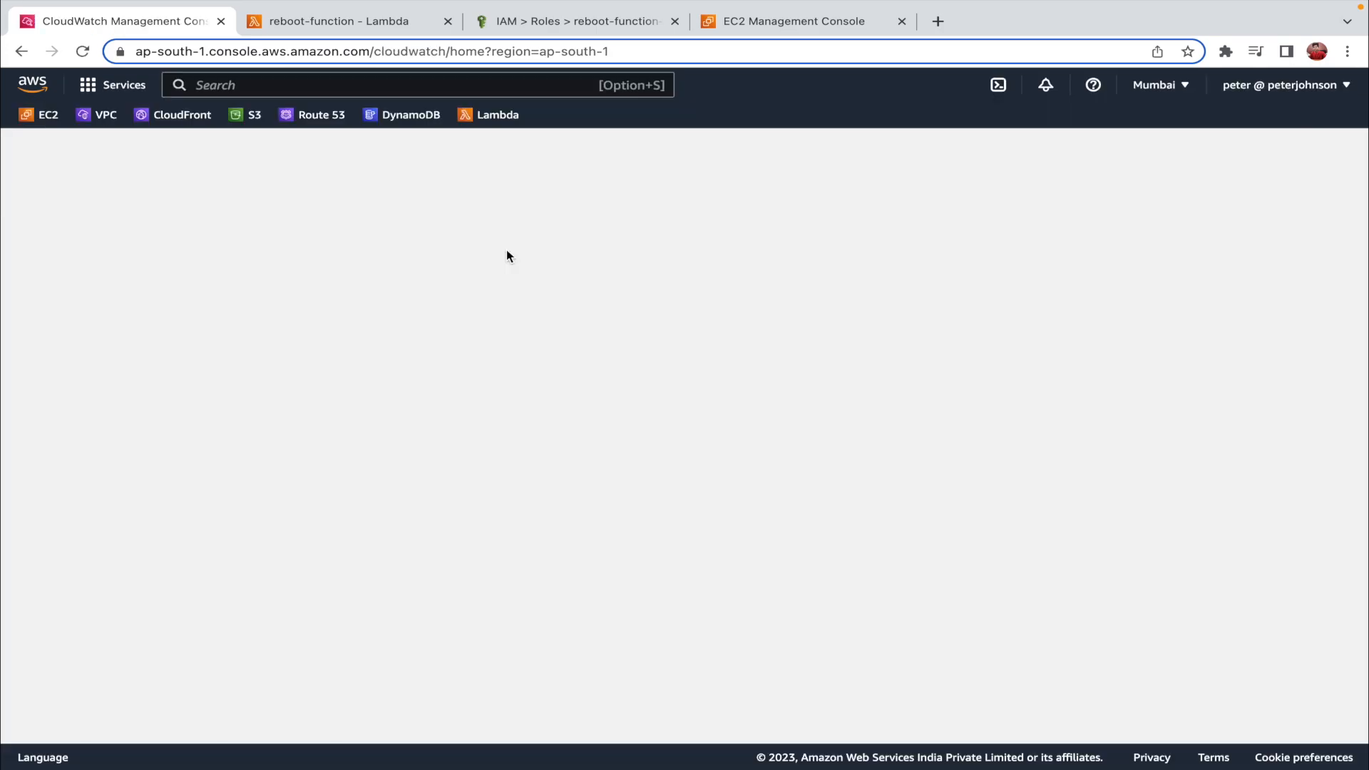
Switch to the EC2 console and start the stopped test-EC2 instance
left_click(775, 23)
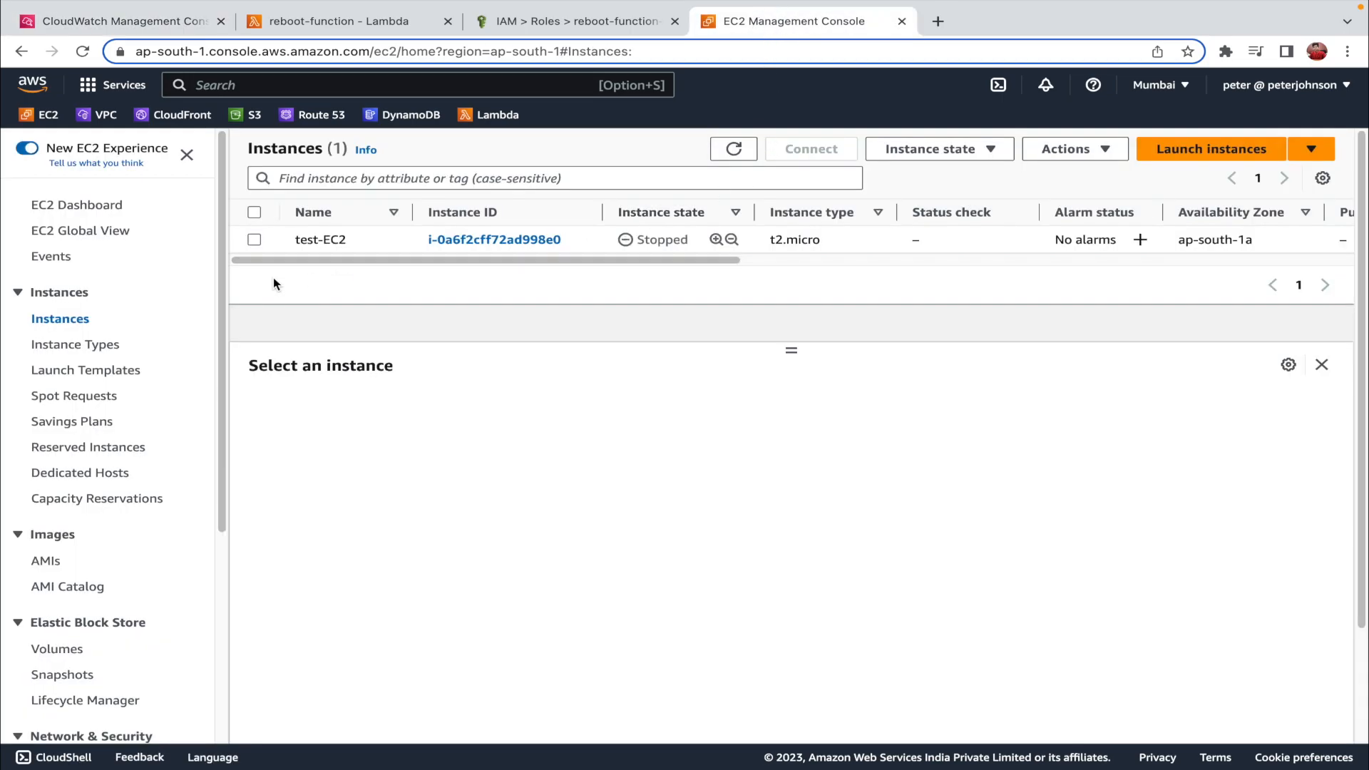
left_click(251, 241)
left_click(875, 153)
left_click(891, 201)
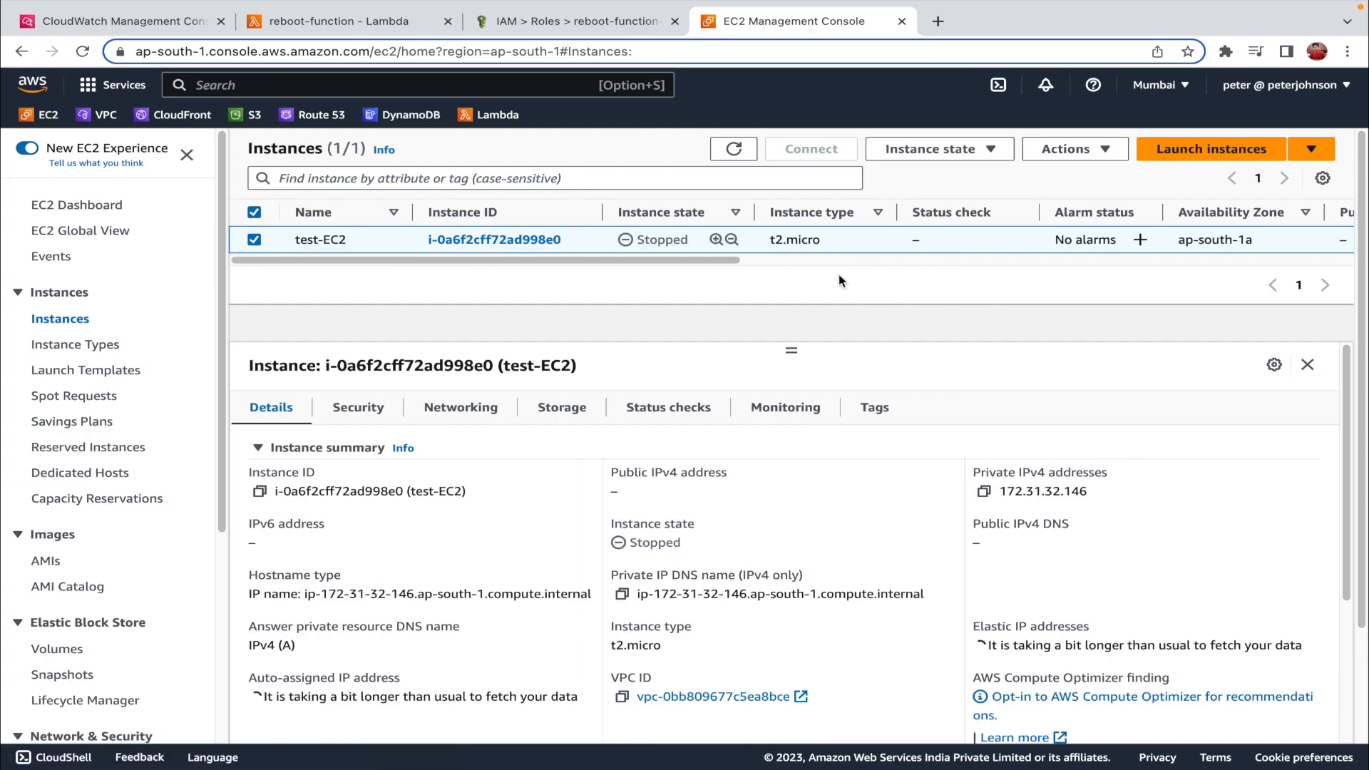
Return to CloudWatch and begin a new Events rule with a schedule at a fixed rate of 1 day
left_click(52, 23)
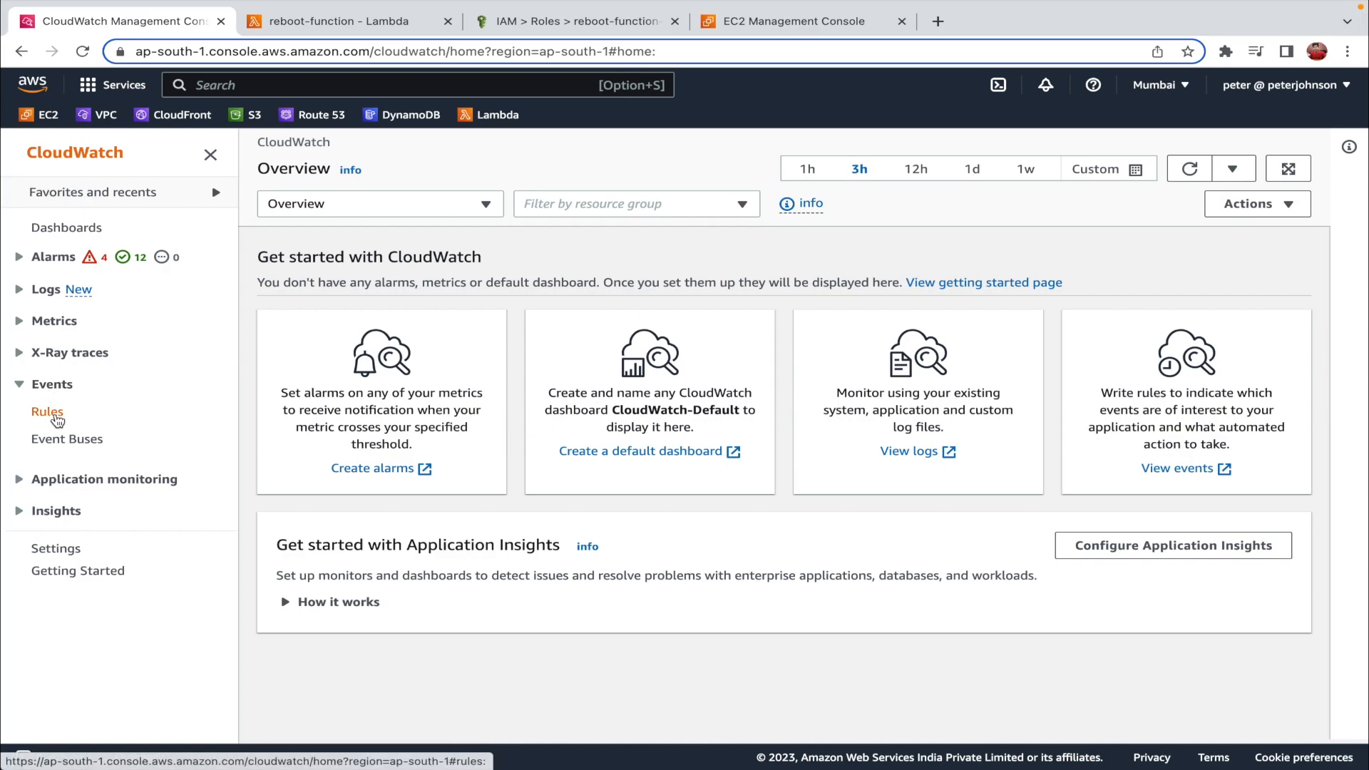
left_click(57, 420)
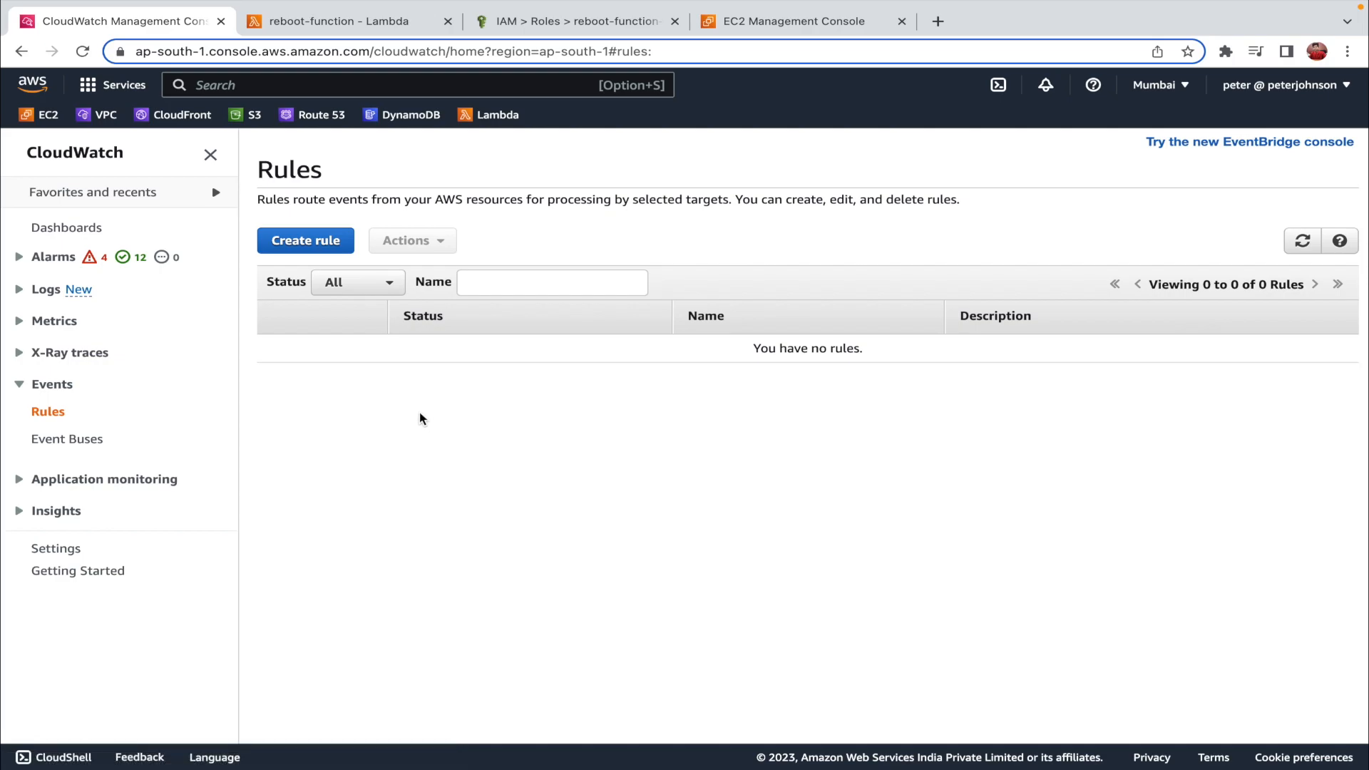
left_click(320, 245)
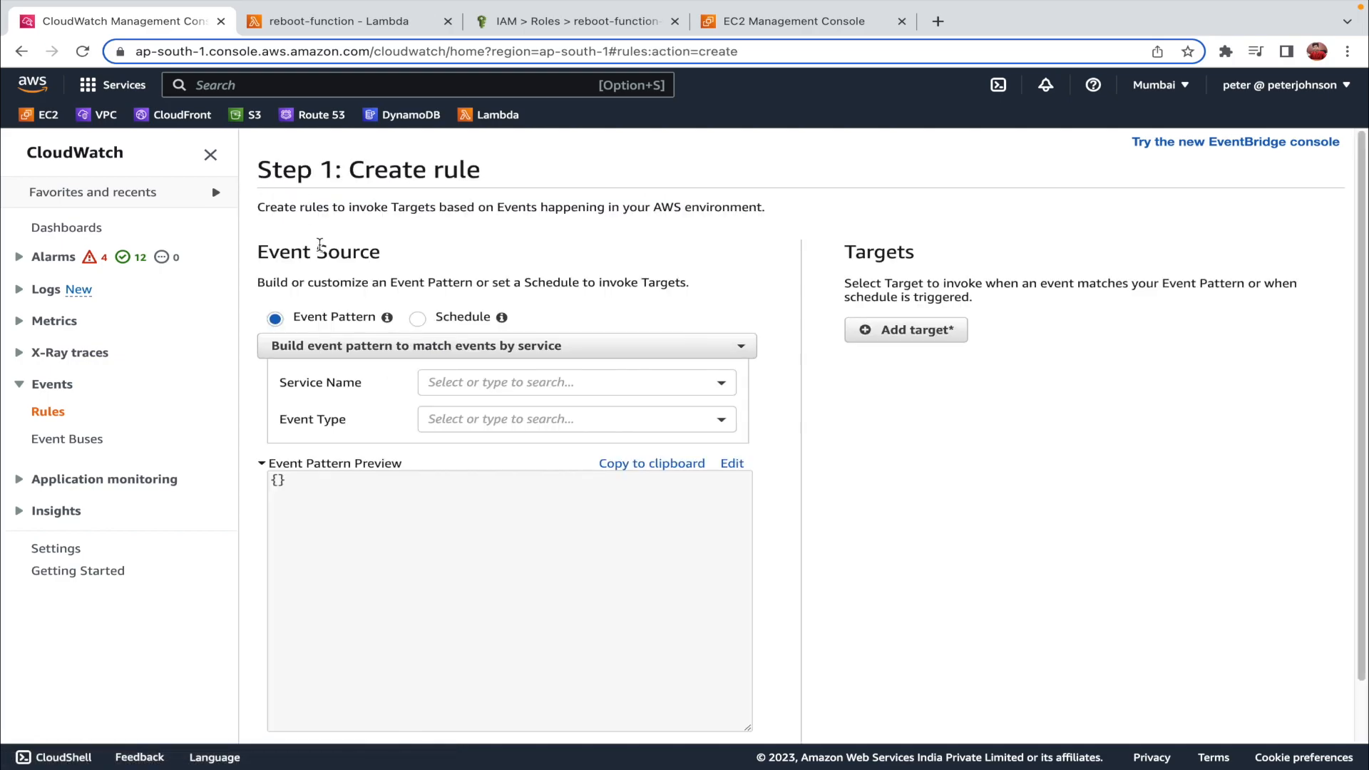
left_click_drag(259, 255, 397, 257)
left_click(421, 252)
left_click(420, 320)
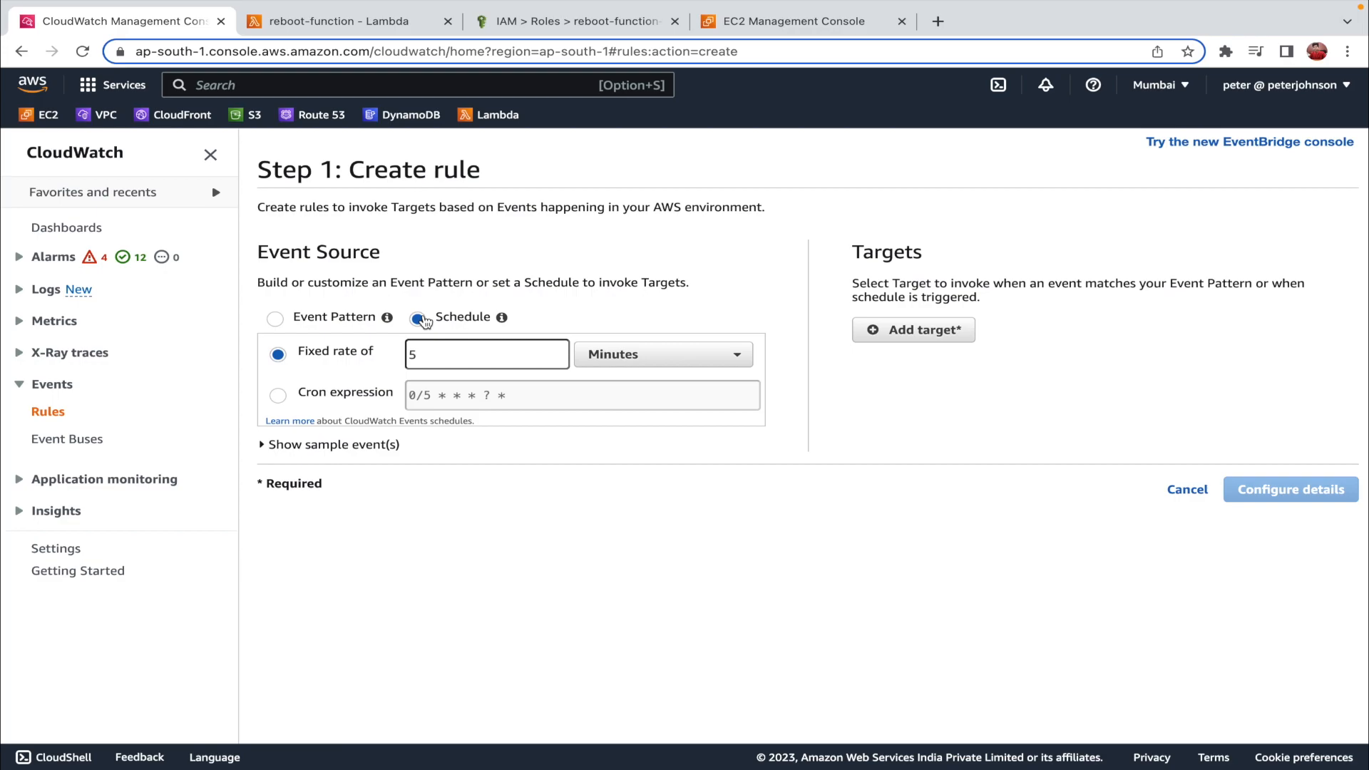
left_click(442, 357)
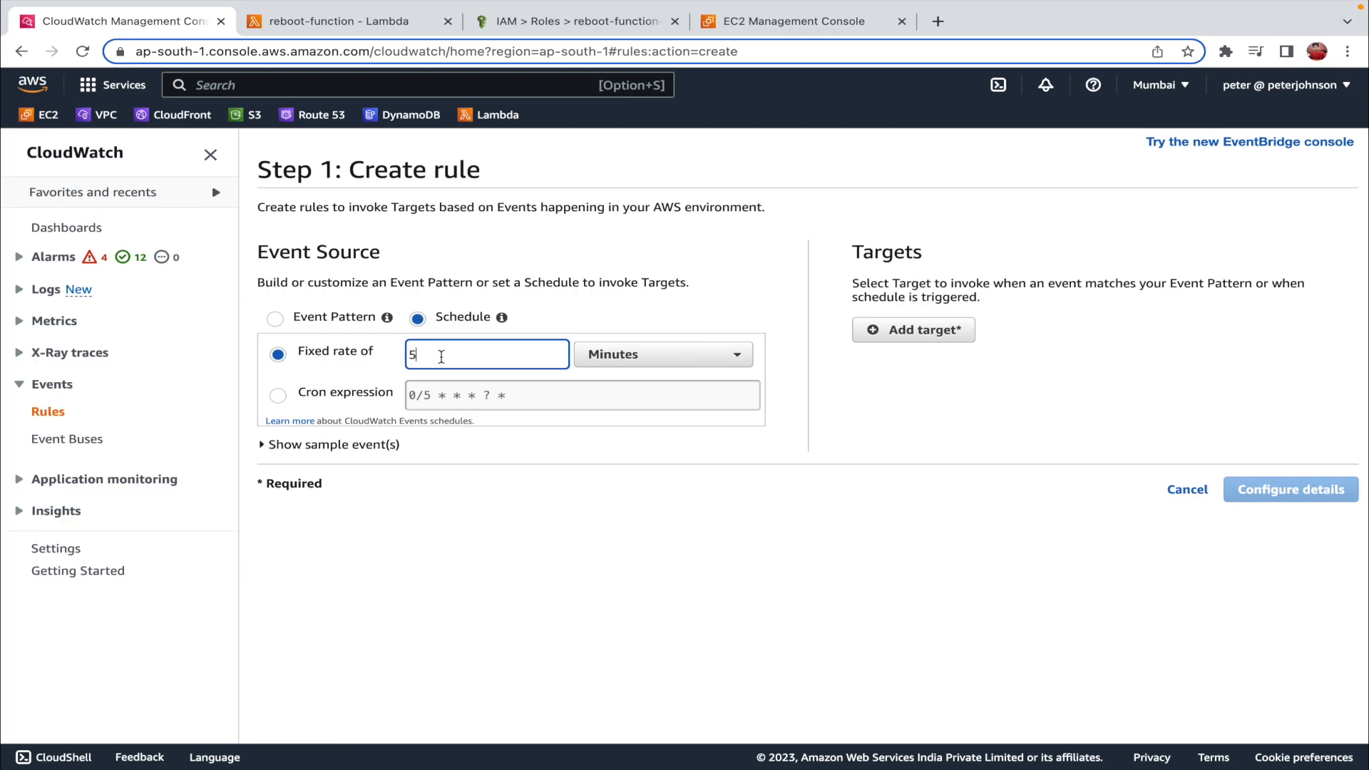
type("1")
left_click(641, 354)
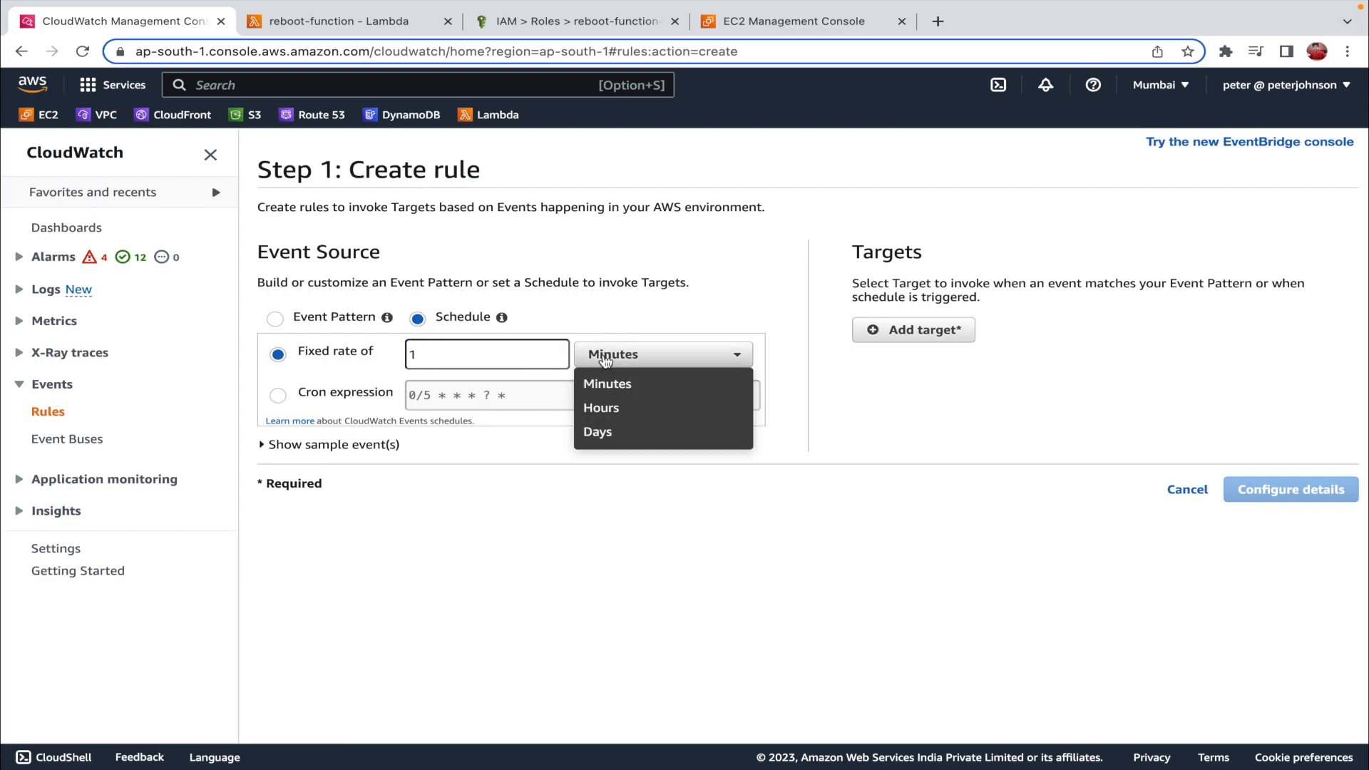
left_click(612, 432)
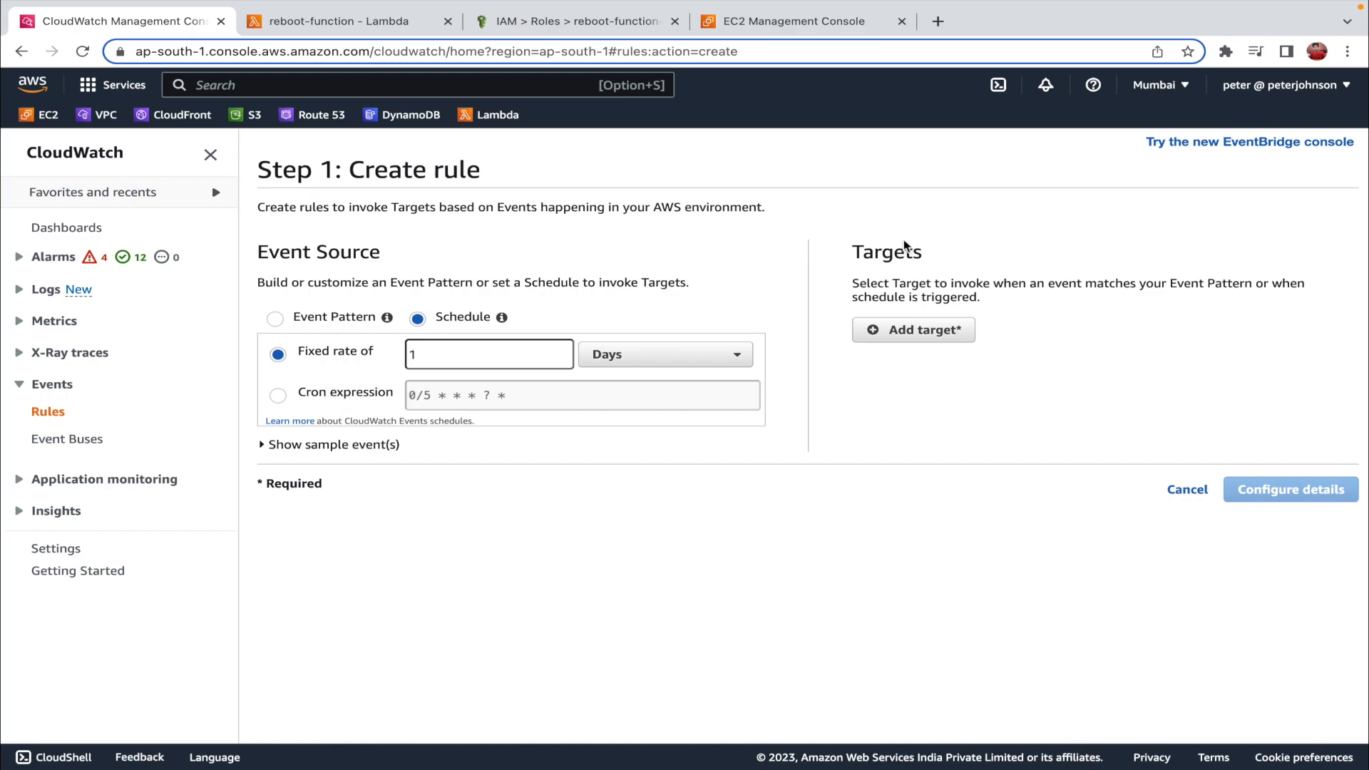
Add a Lambda function target to the rule and choose reboot-function as its function
left_click(913, 332)
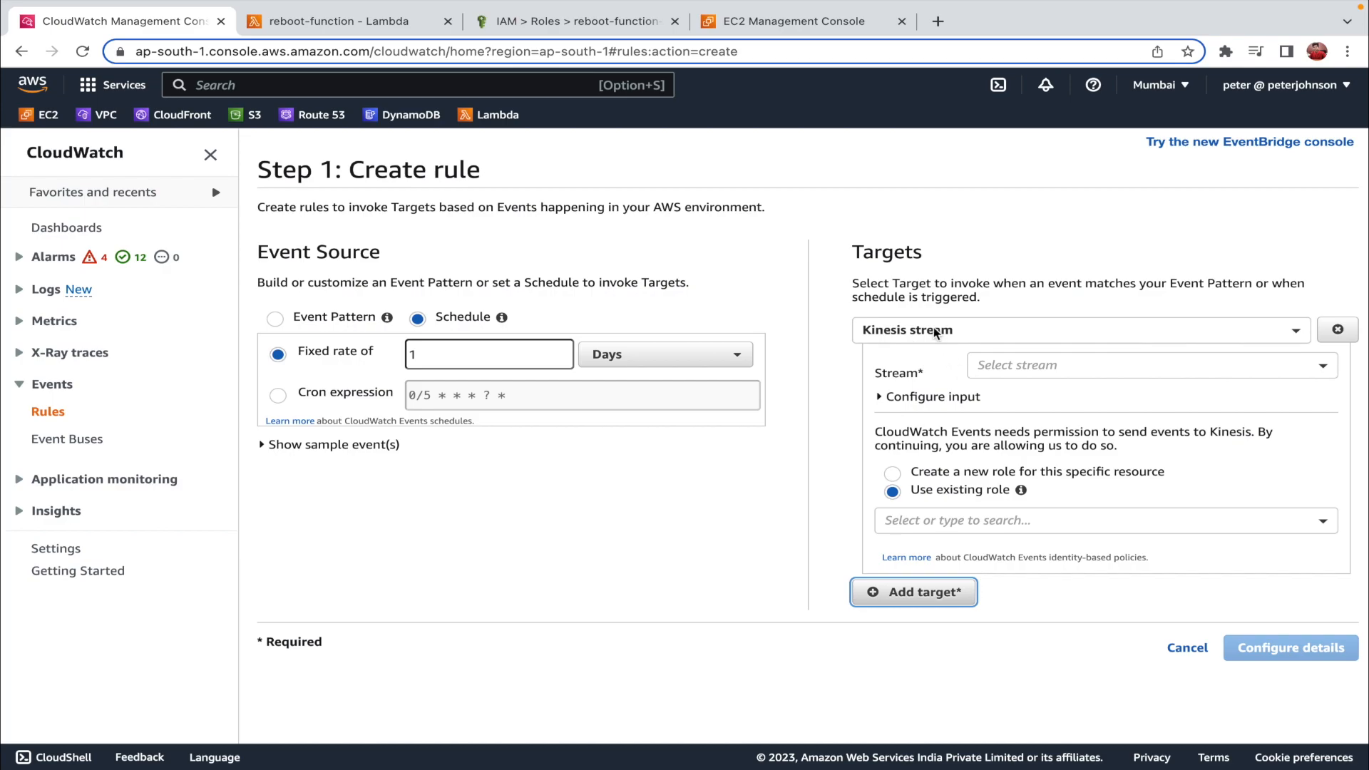
left_click(920, 329)
left_click(923, 380)
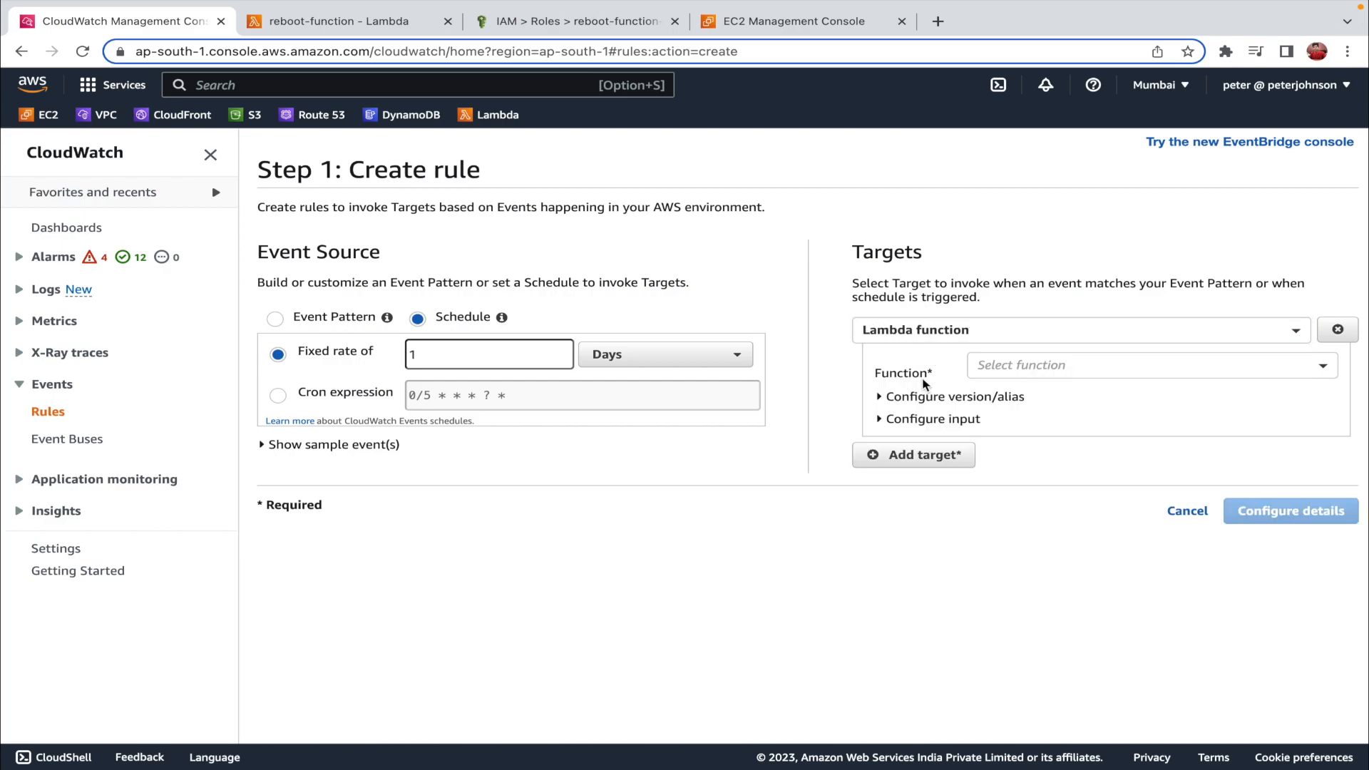
left_click(1020, 367)
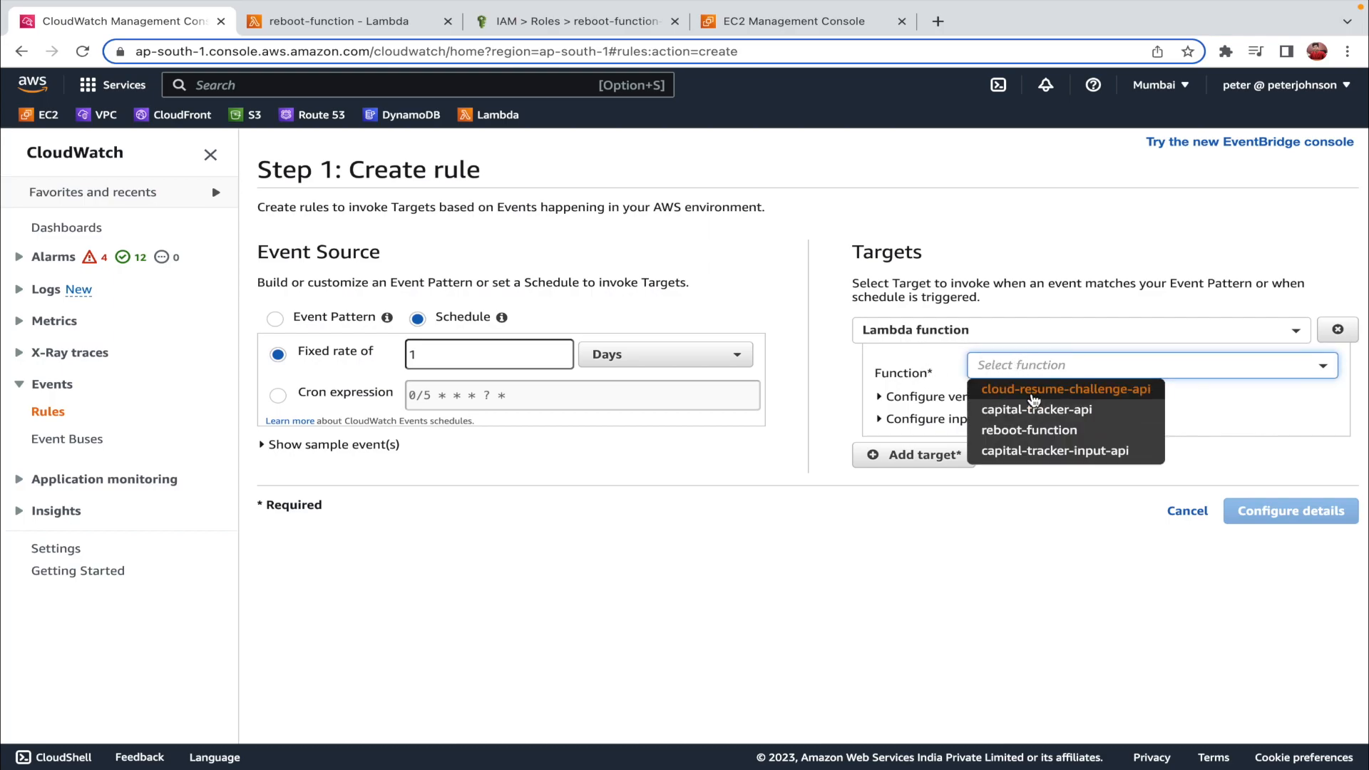
left_click(1034, 430)
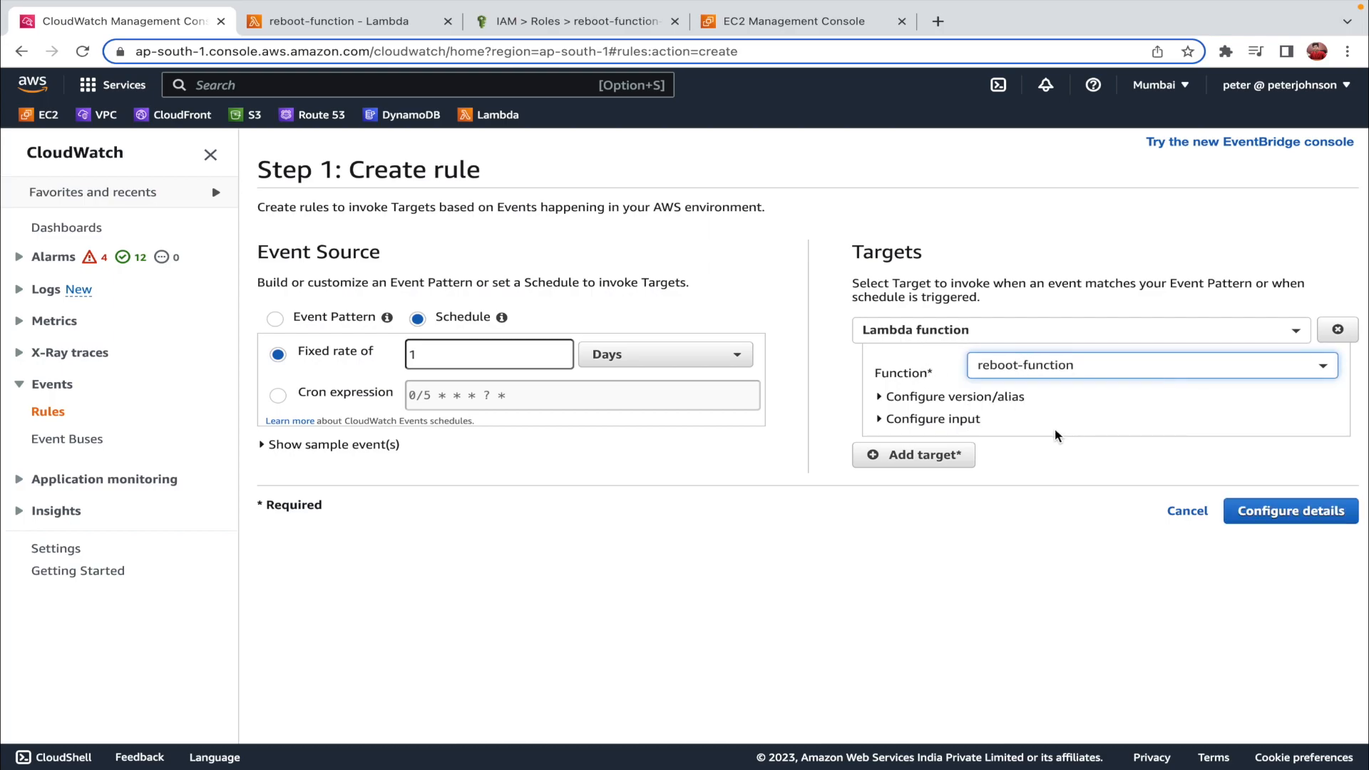
Continue to the rule details, name the rule reboot-instance-event and create it
left_click(1285, 512)
left_click(531, 240)
type("reboo")
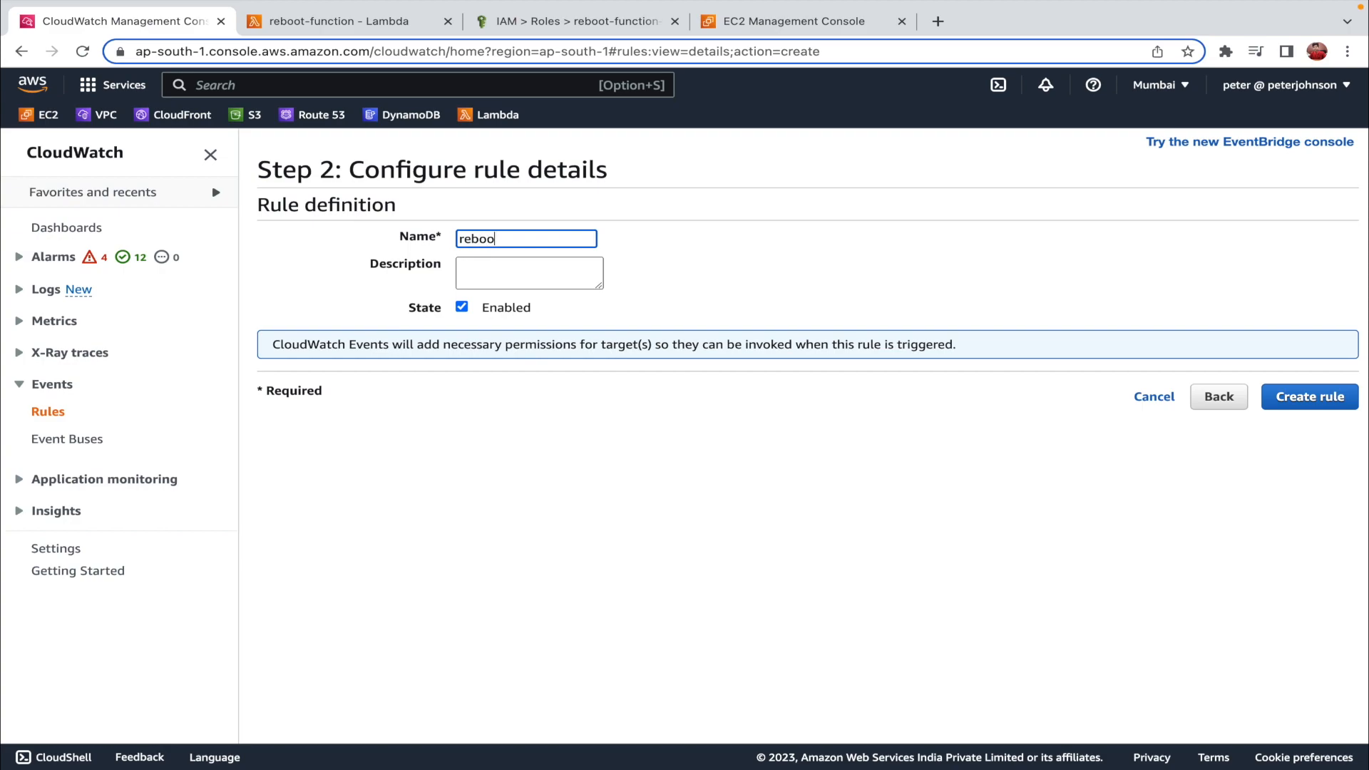
type("t-instance-event")
left_click(1292, 399)
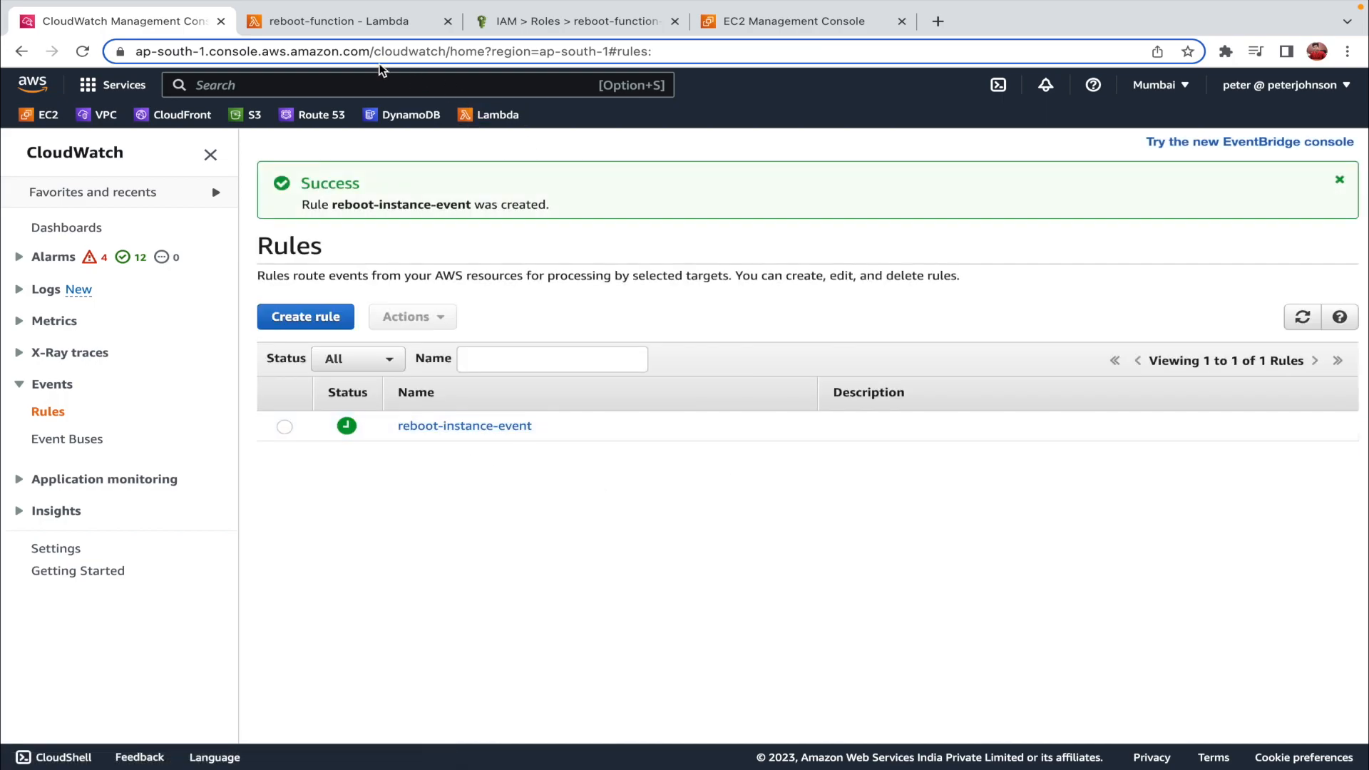
Reload the reboot-function page in Lambda and check the function overview for the rule's trigger
left_click(356, 27)
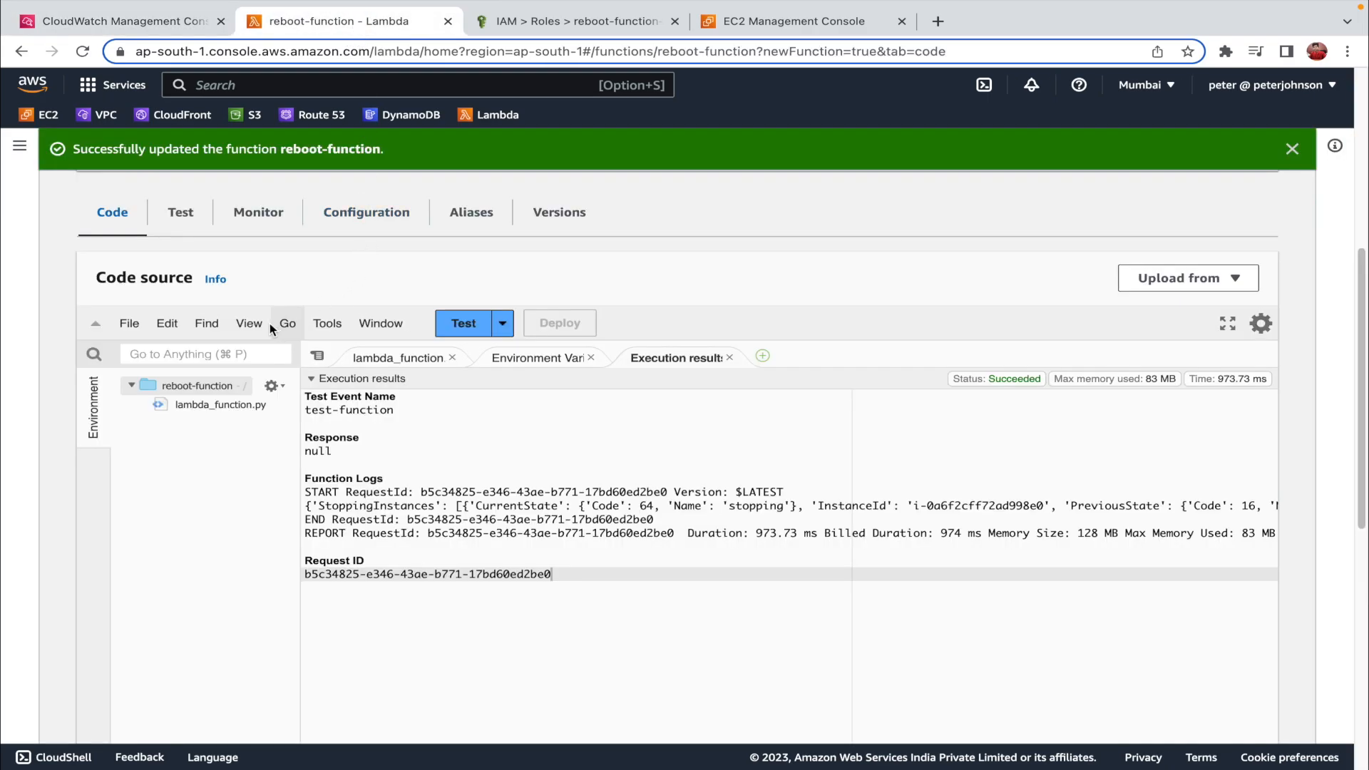
scroll(413, 356, "up", 6)
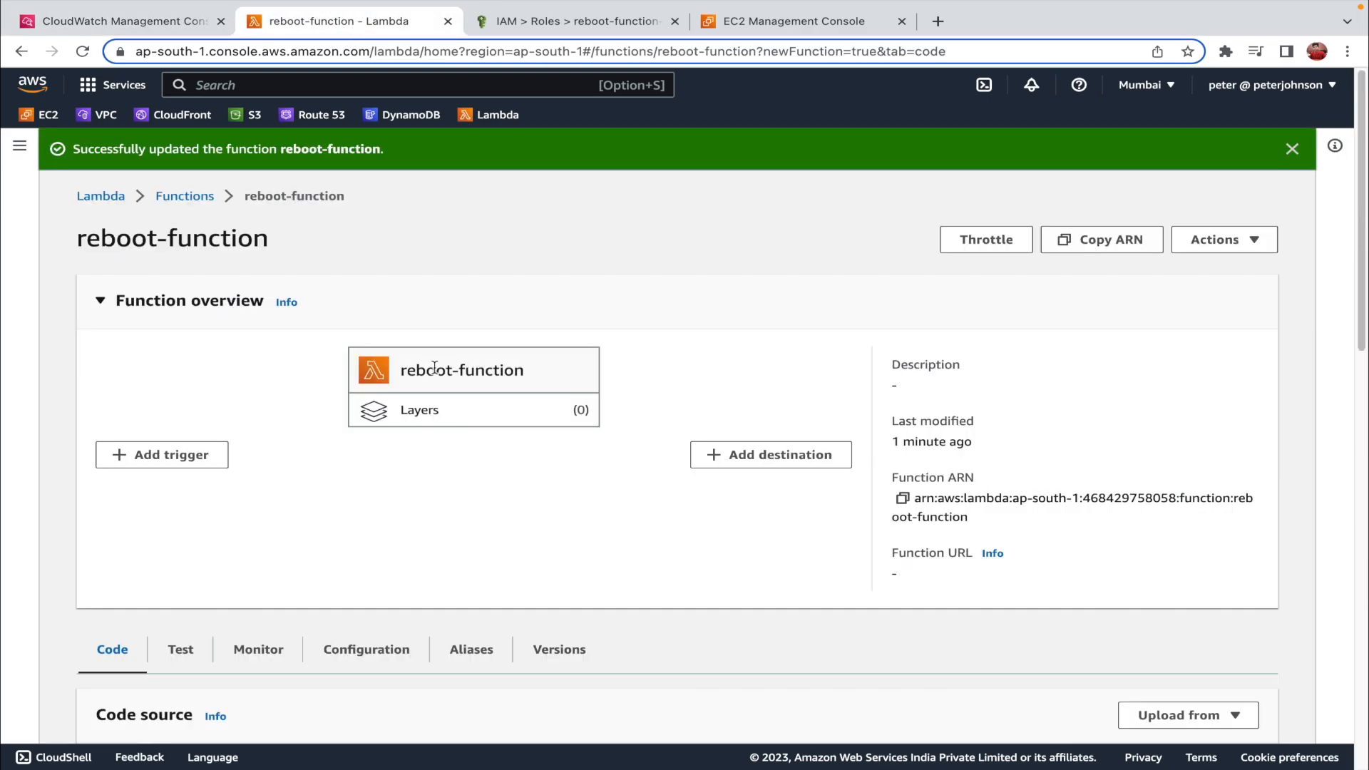
left_click(83, 52)
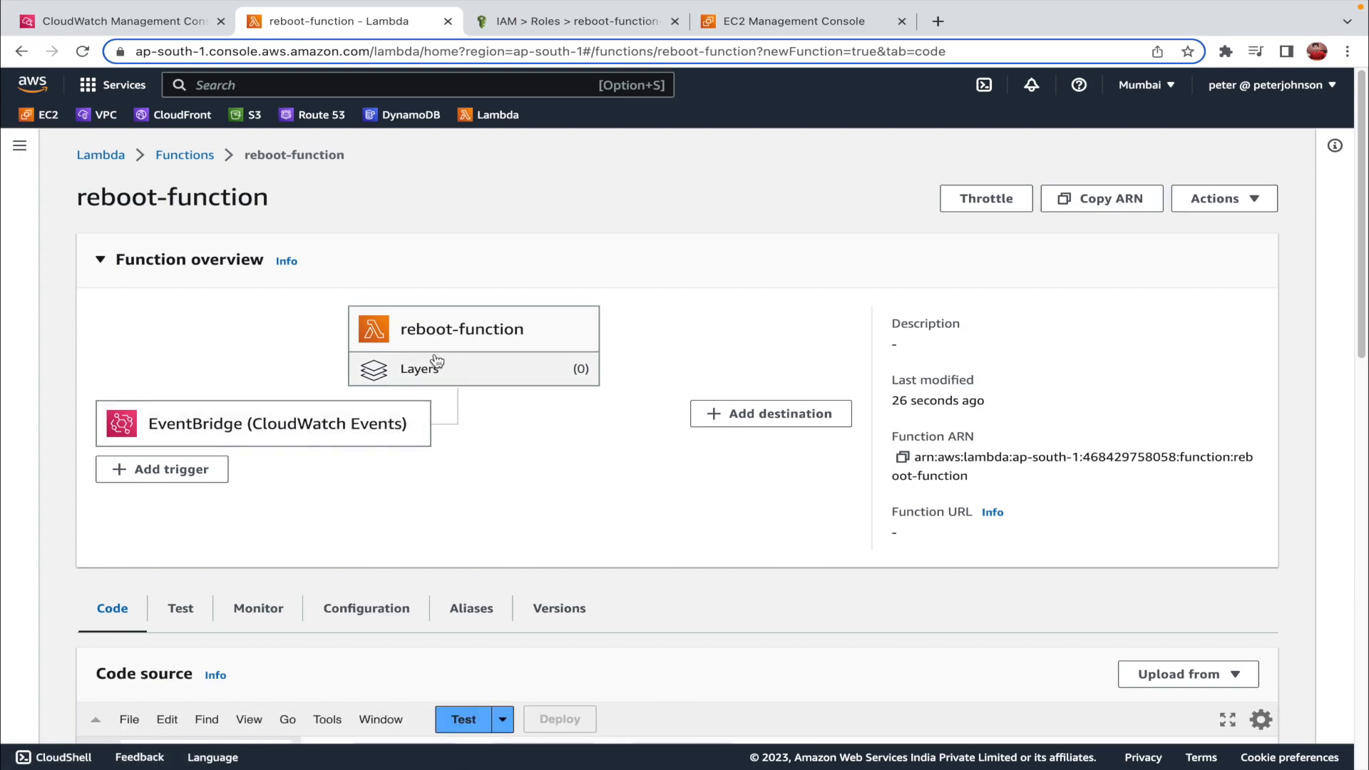
Review the CloudWatch metrics for reboot-function, including its invocations, duration and error count
scroll(504, 515, "down", 5)
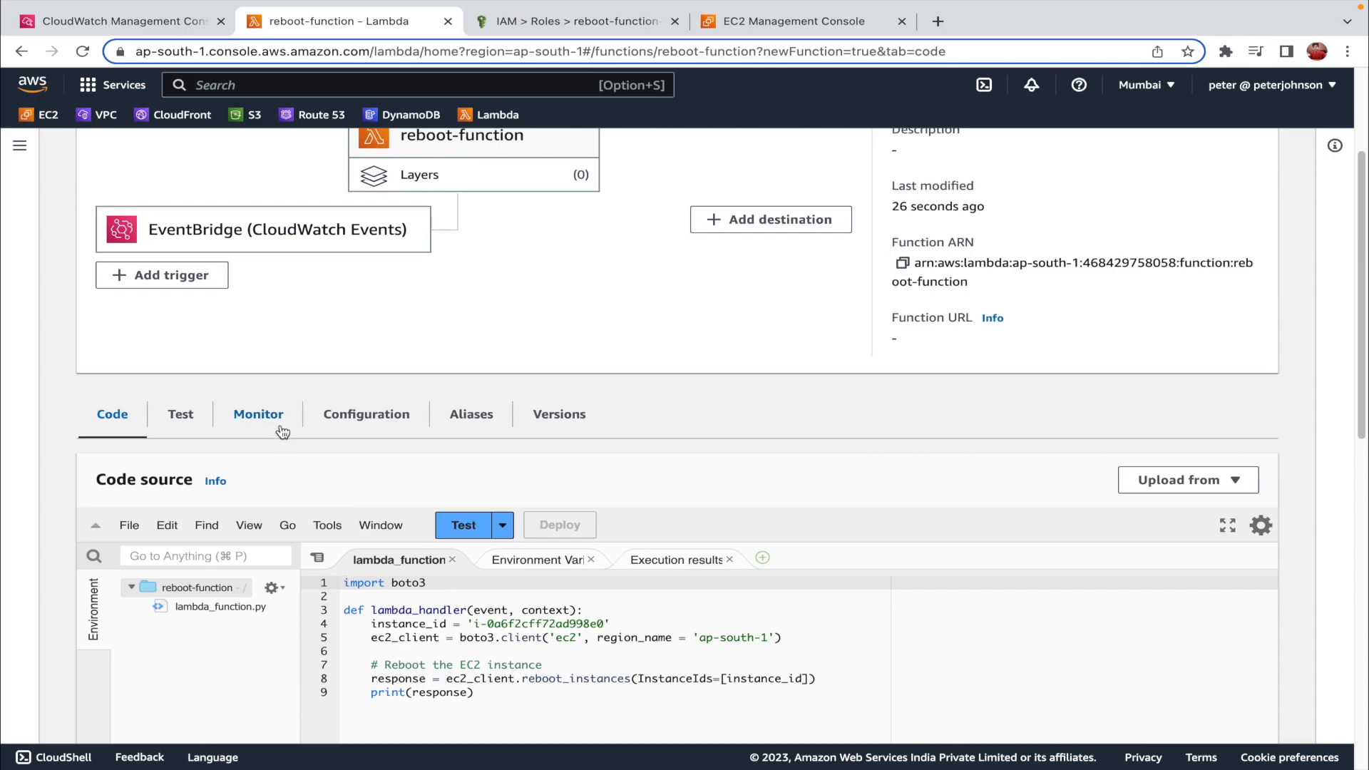
left_click(272, 426)
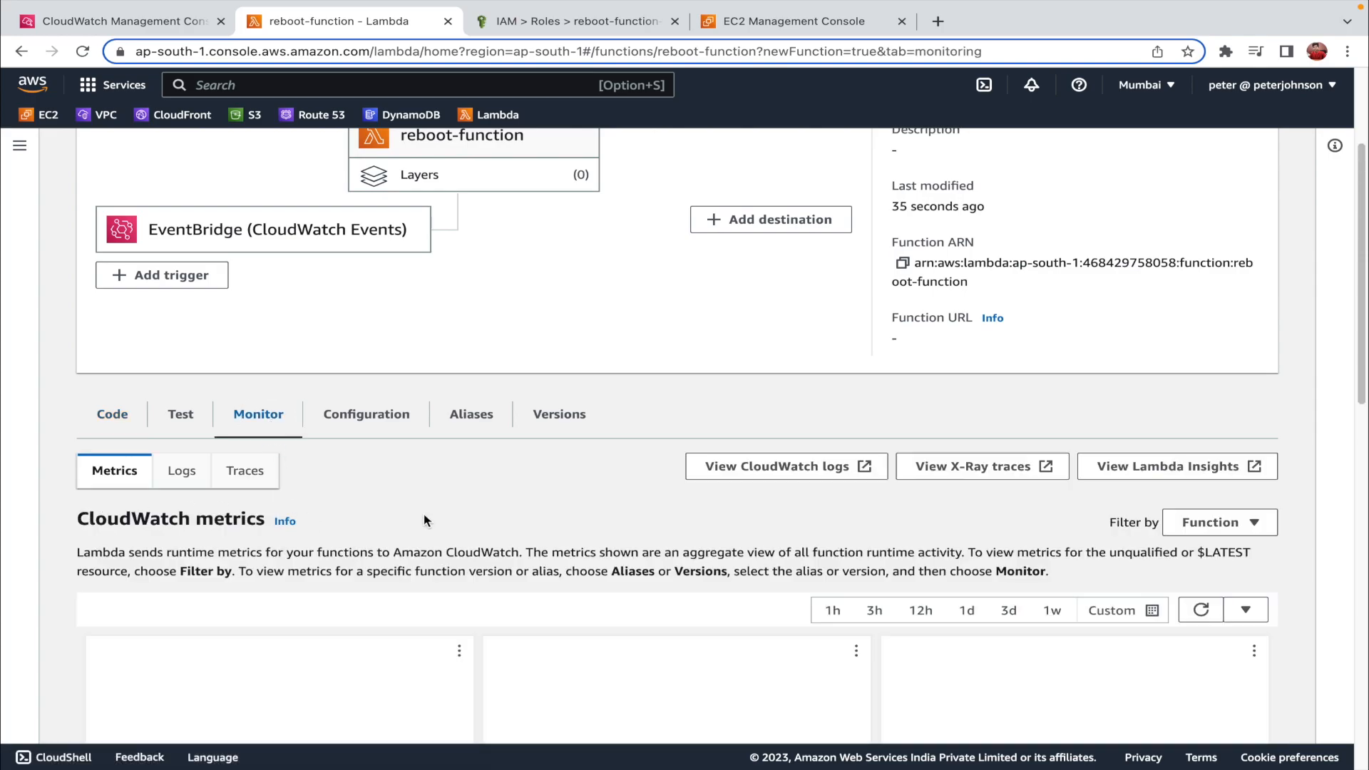
scroll(423, 514, "down", 1)
scroll(424, 515, "down", 3)
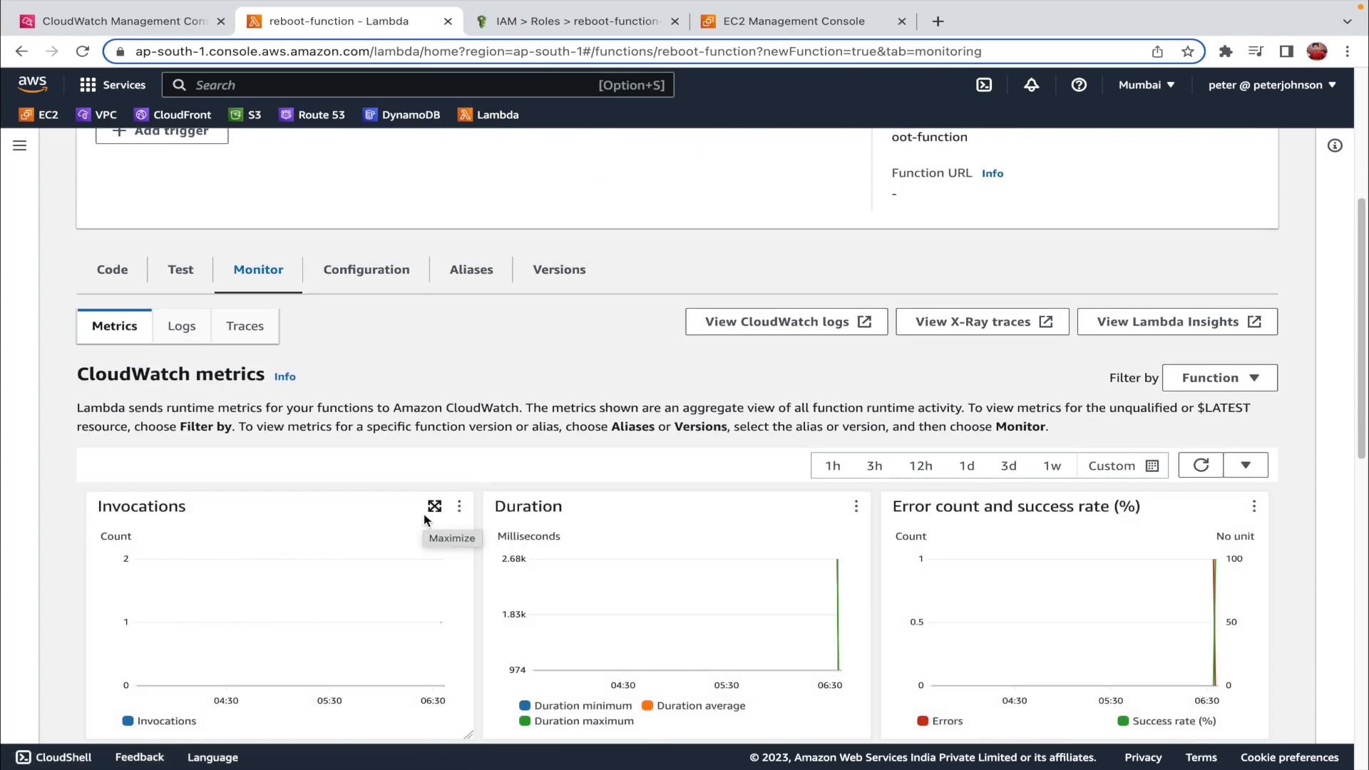
Open reboot-function's CloudWatch logs and examine the events in the most recent log stream
left_click(769, 321)
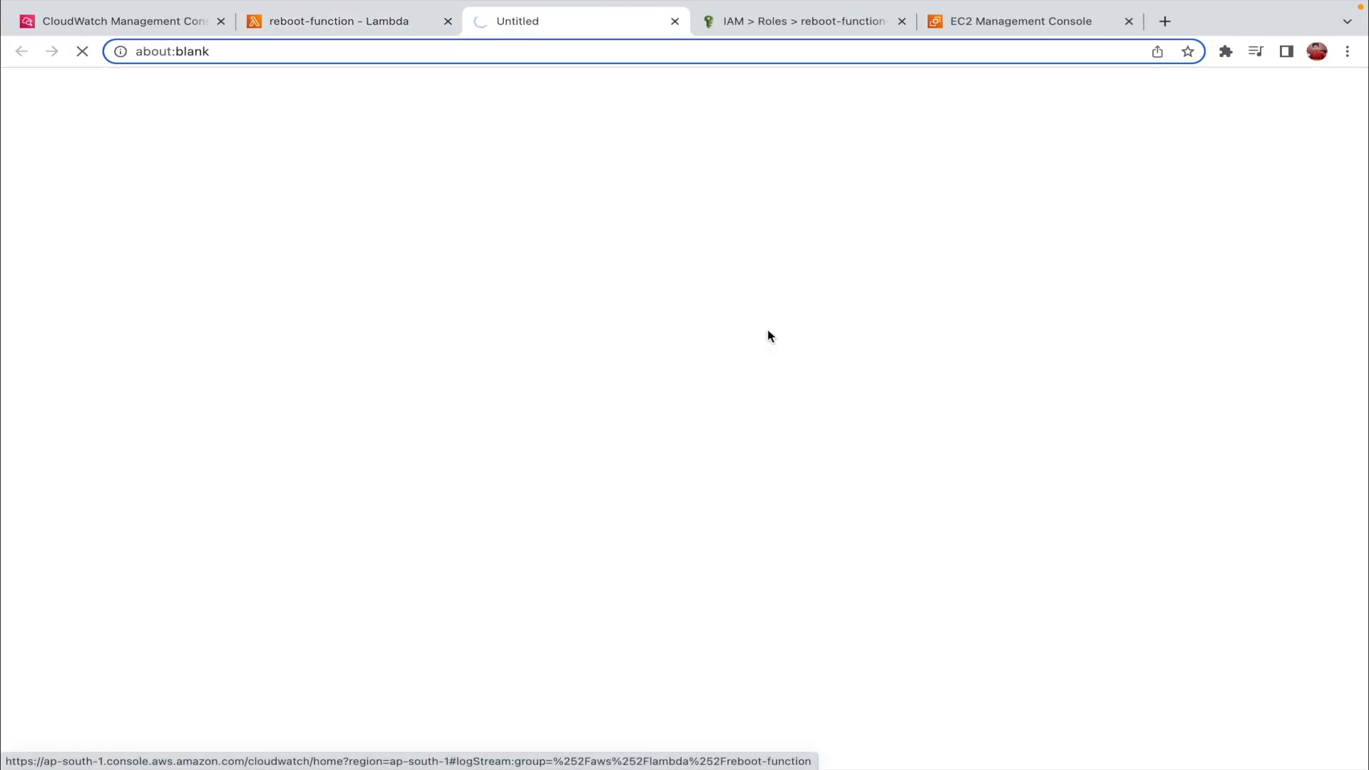
scroll(767, 330, "down", 2)
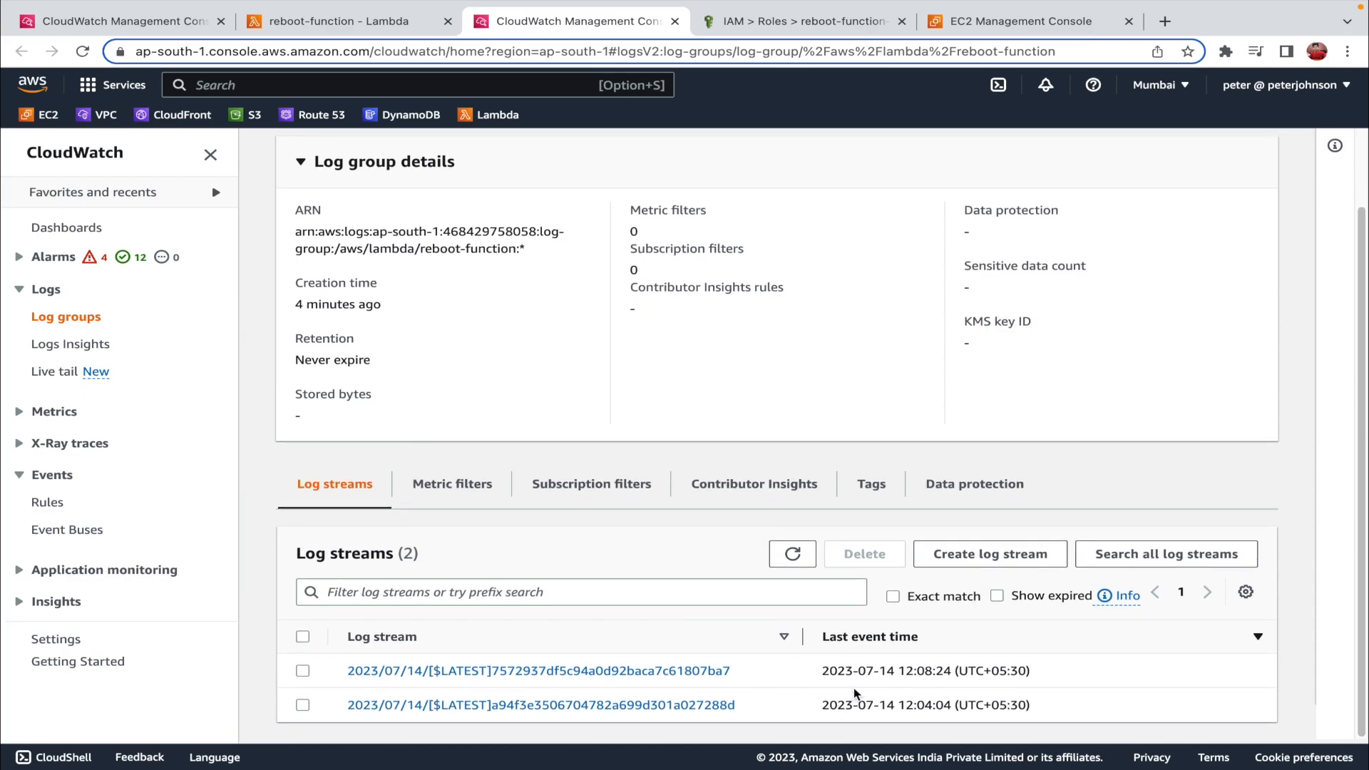
left_click(512, 681)
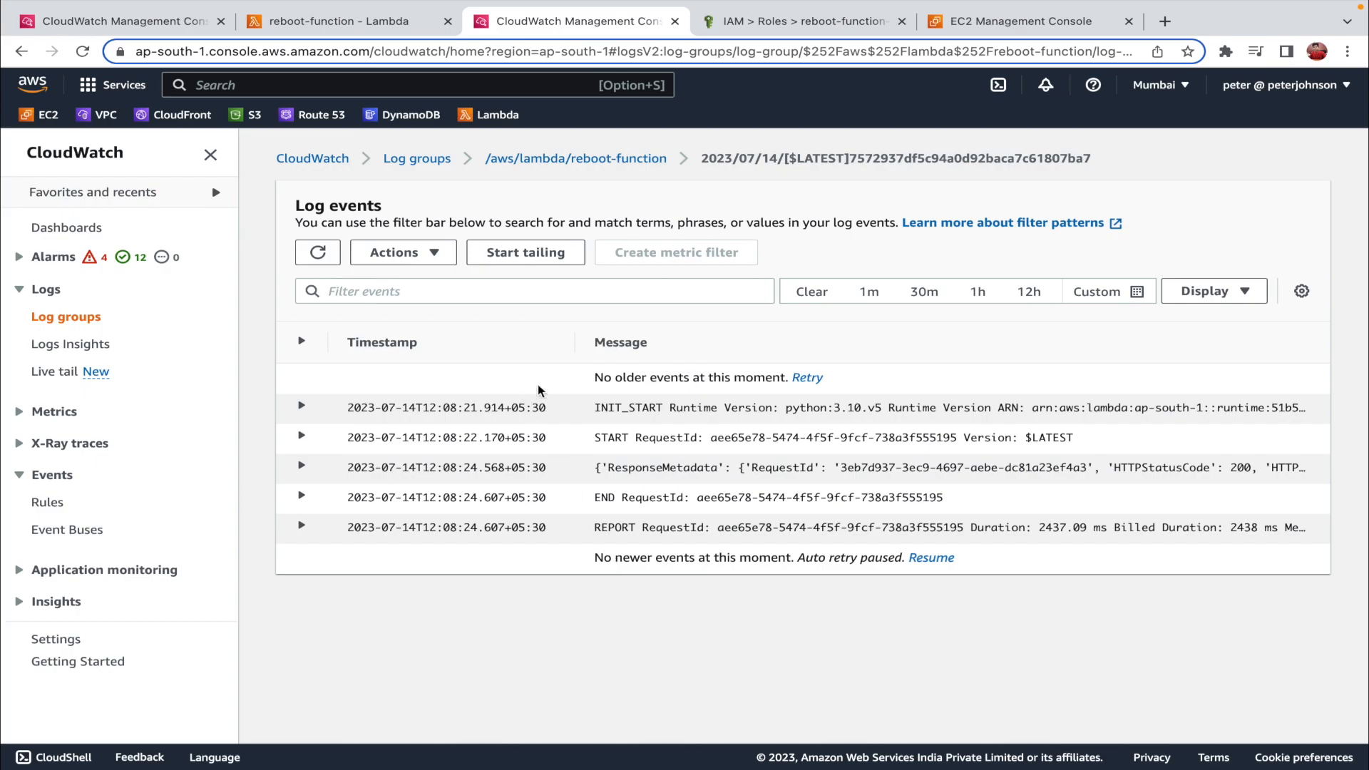
Go back to the /aws/lambda/reboot-function log group and examine the events in the older log stream
left_click(608, 165)
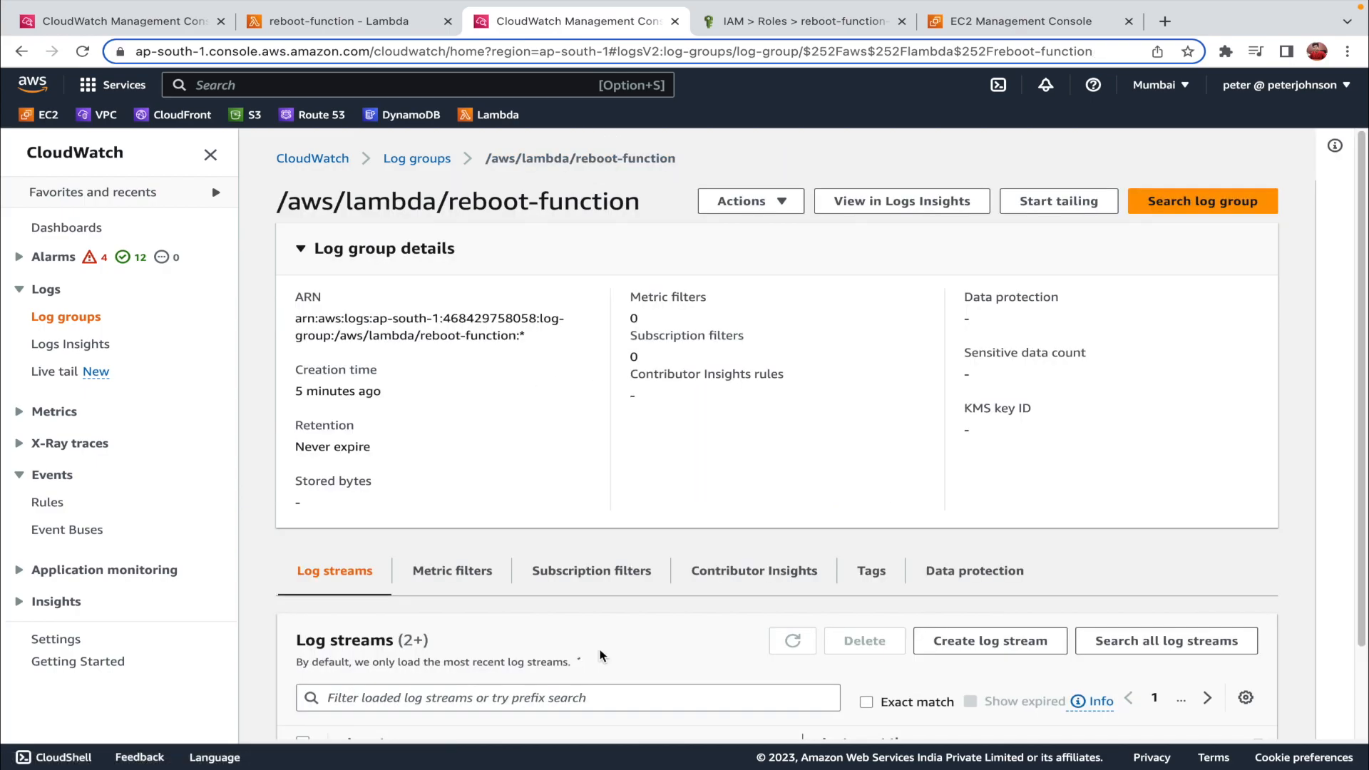
scroll(599, 653, "down", 2)
left_click(588, 703)
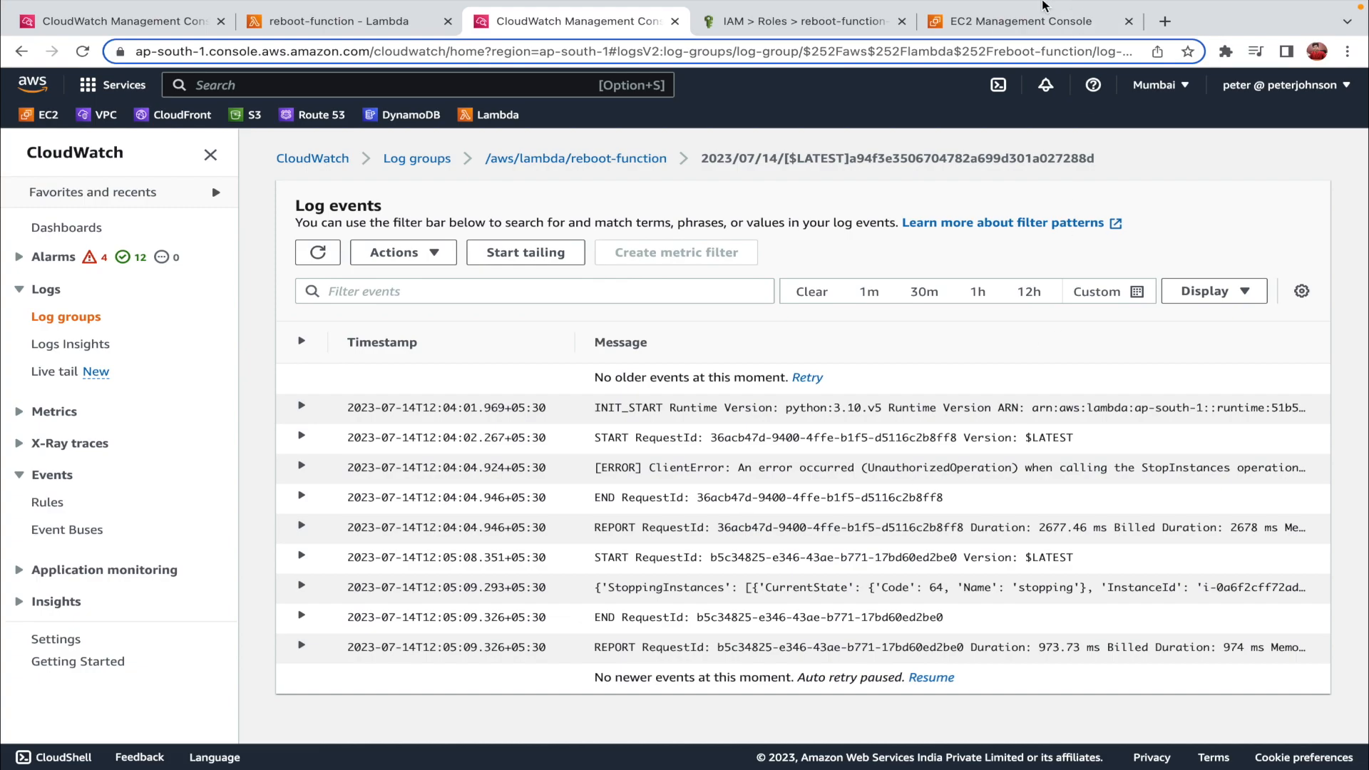
Switch to the EC2 console and refresh the instance list to check test-EC2's state
left_click(963, 21)
left_click(742, 180)
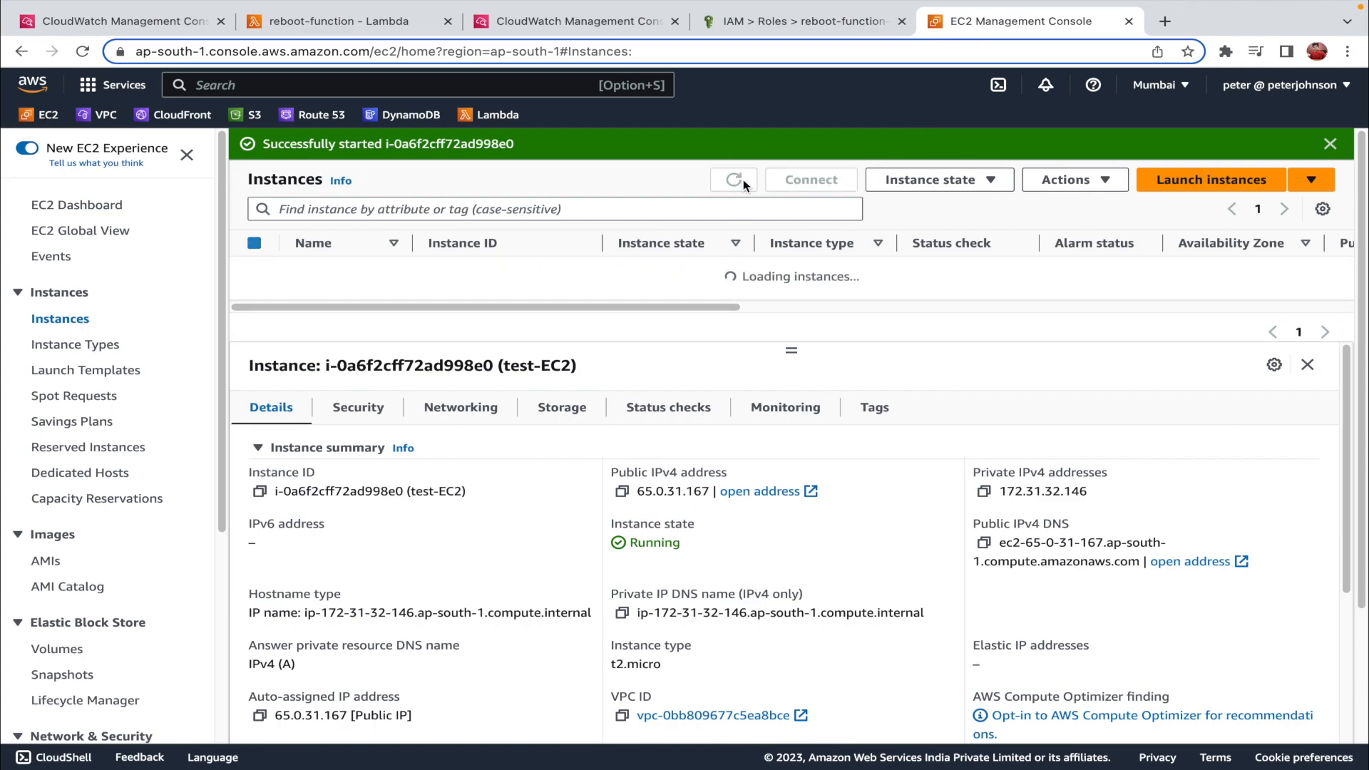